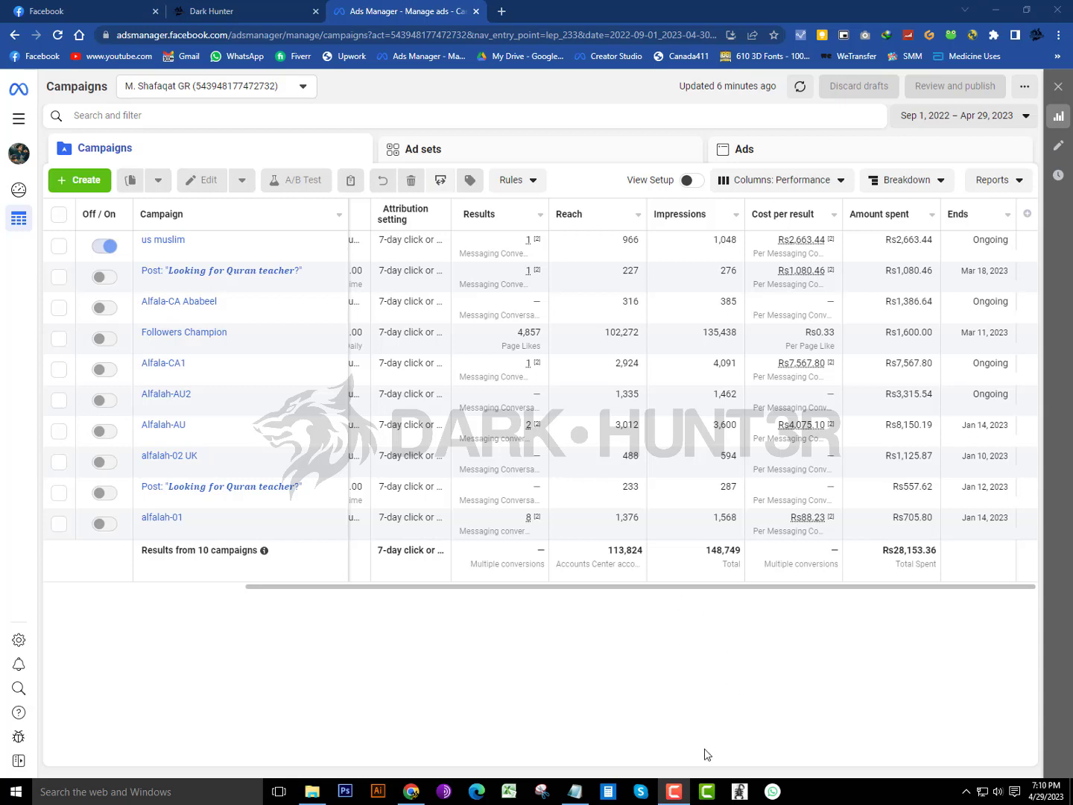
Step: Switch to Notepad and write the heading "Facebook Ads Manger" in the blank note
click(577, 792)
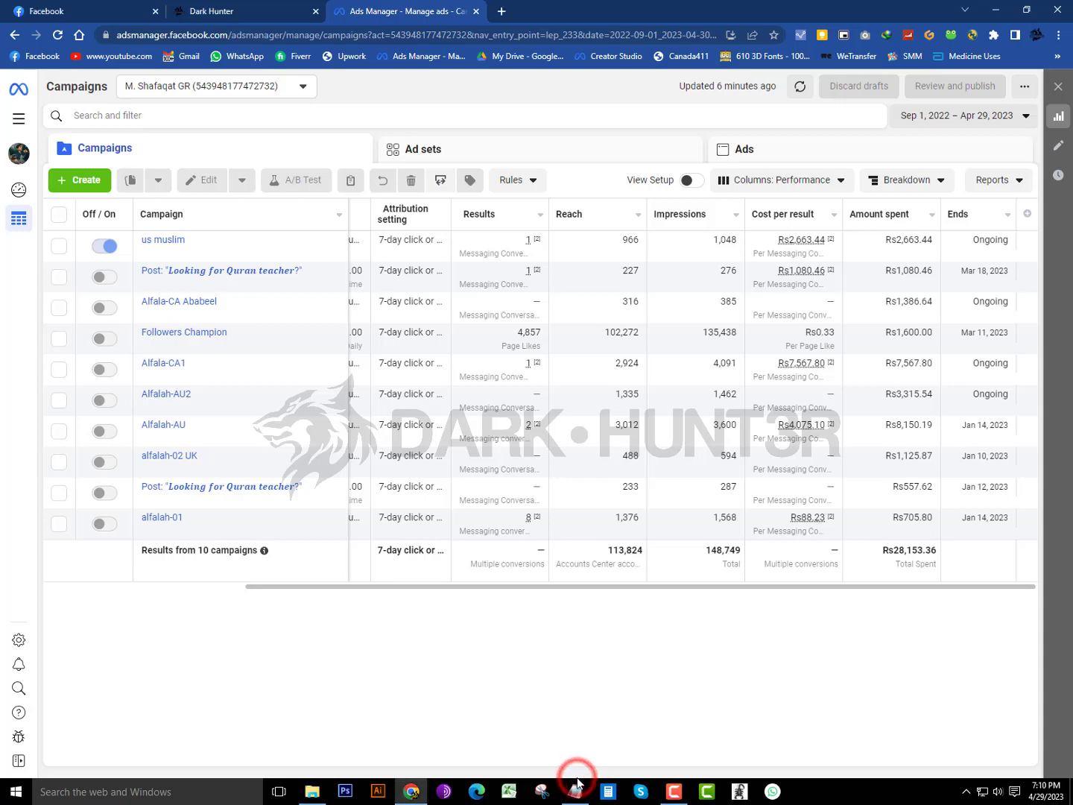
click(578, 792)
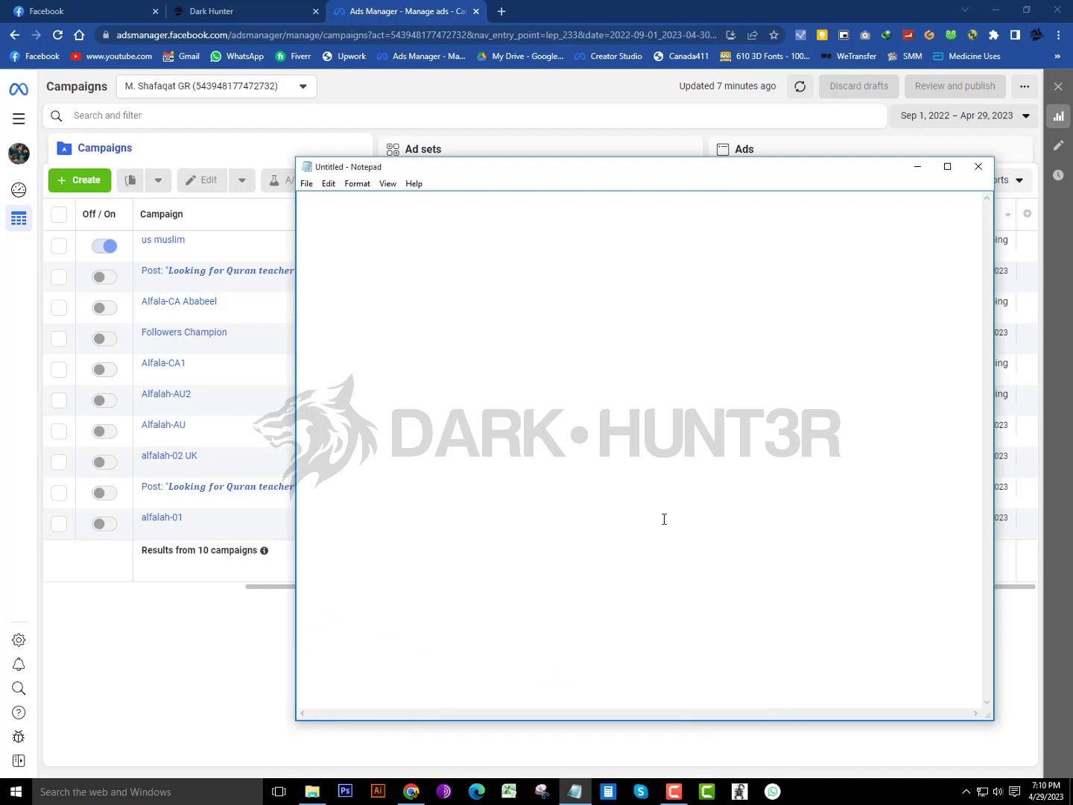
click(738, 483)
text(Facebook Ads Manger)
key(BackSpace)
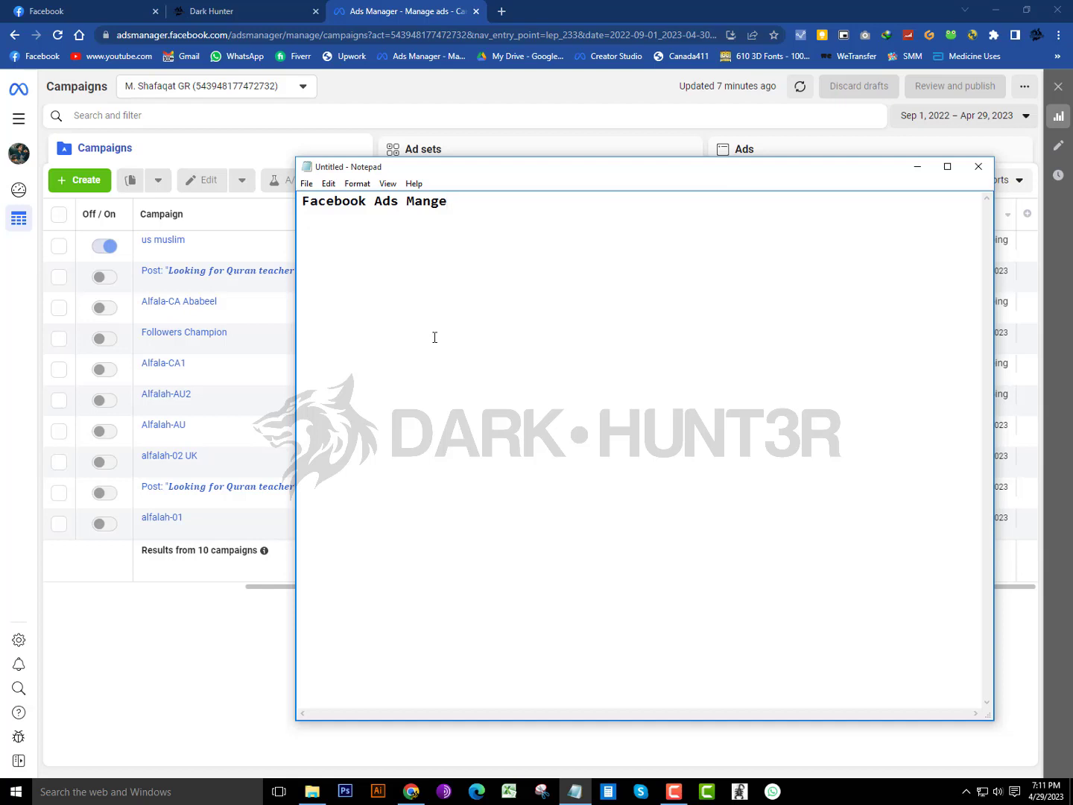
text(r)
Step: Add the numbered line "1. Meta Champions" below the heading
key(Return)
text(1. )
text(Cham)
key(BackSpace)
key(BackSpace)
key(BackSpace)
key(BackSpace)
text(Meta Champion)
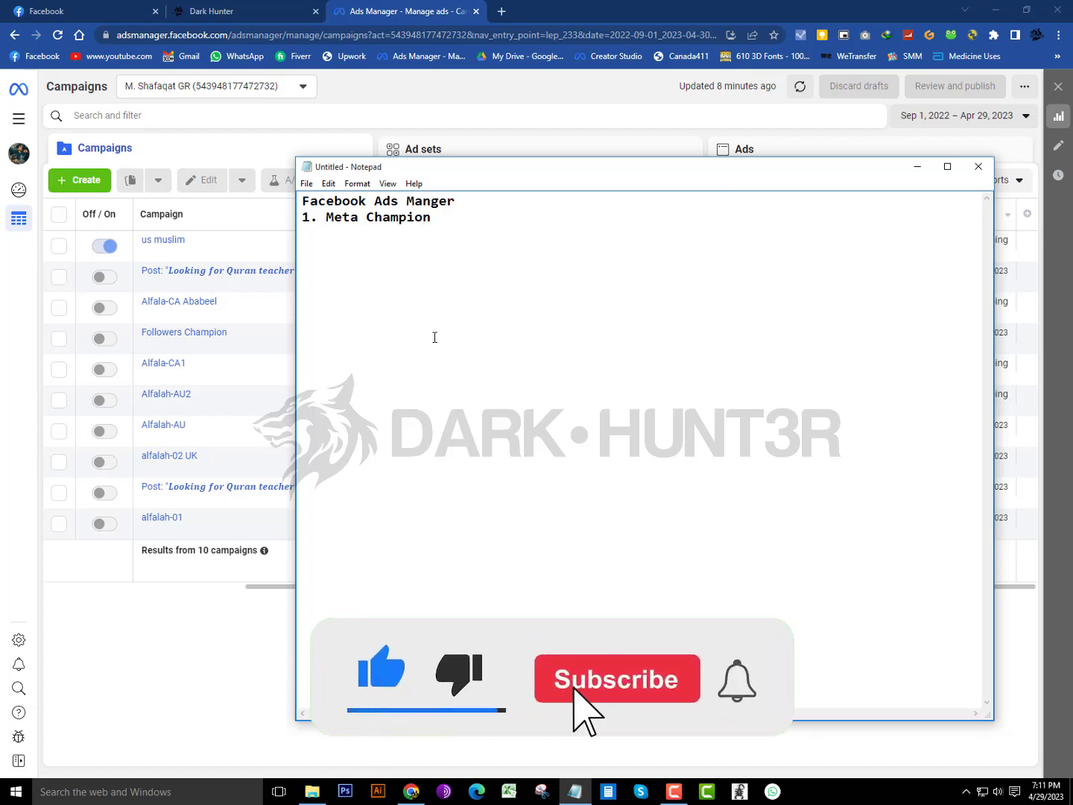
text(s)
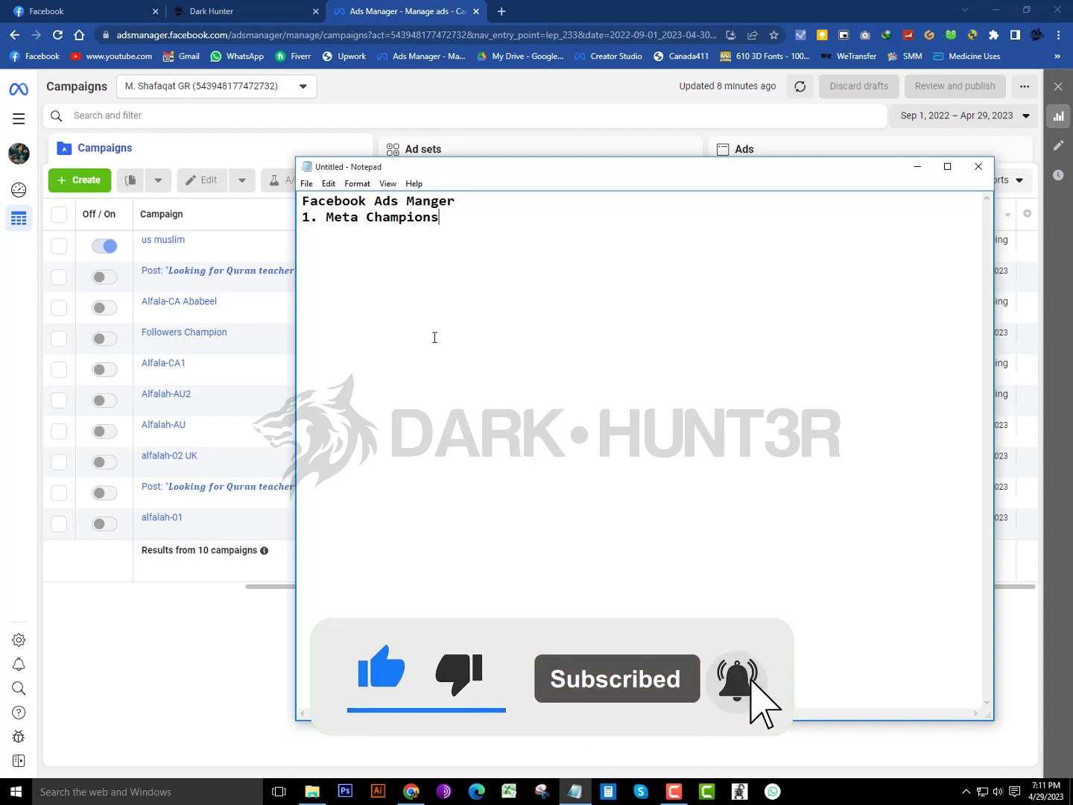
Step: Add the indented sub-item "(i) Objective" under the Meta Champions line
key(Return)
text(I)
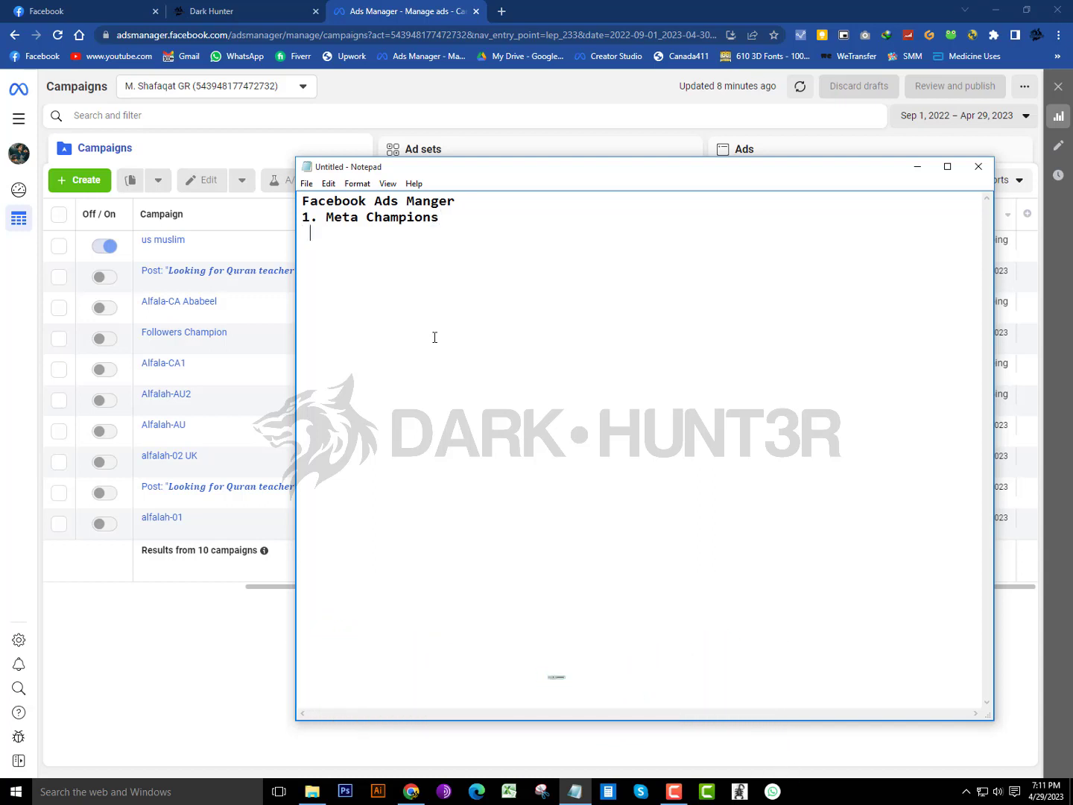
key(BackSpace)
text((i))
text(Objectiv)
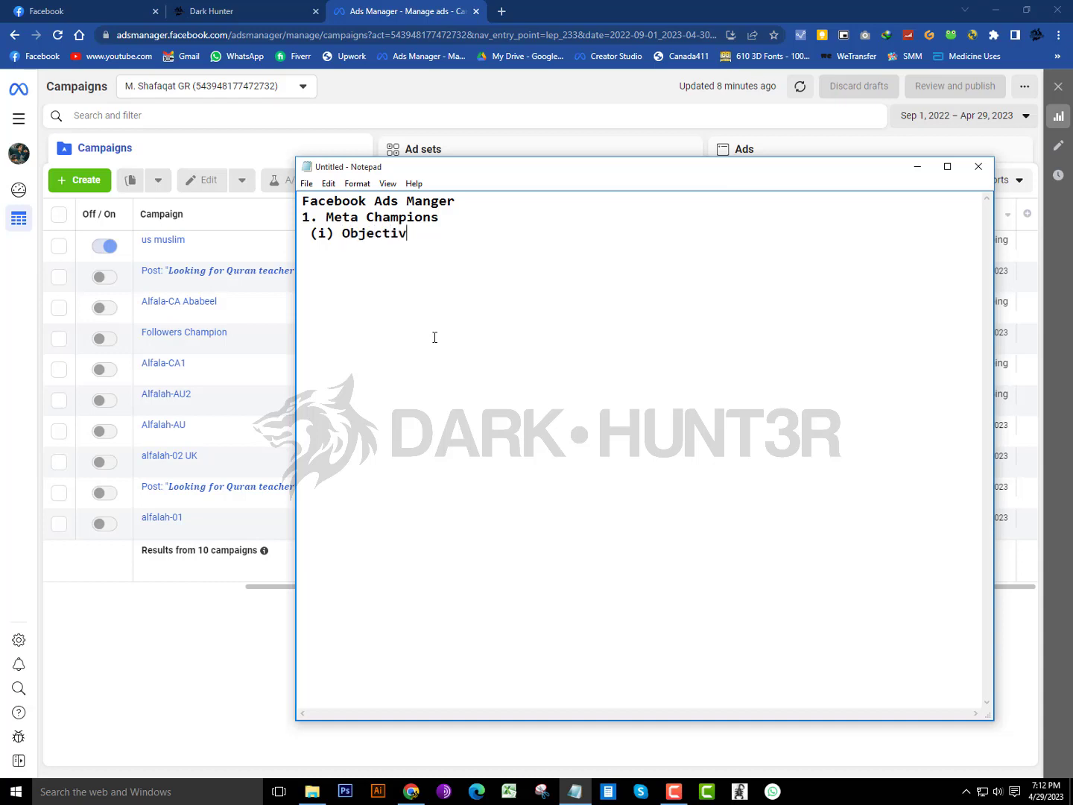
Step: Add the indented sub-item "(ii) Ad Sets" below Objective
text(e (ii)
key(BackSpace)
key(BackSpace)
text(ii) Ads)
key(BackSpace)
text(Sets  (iii)
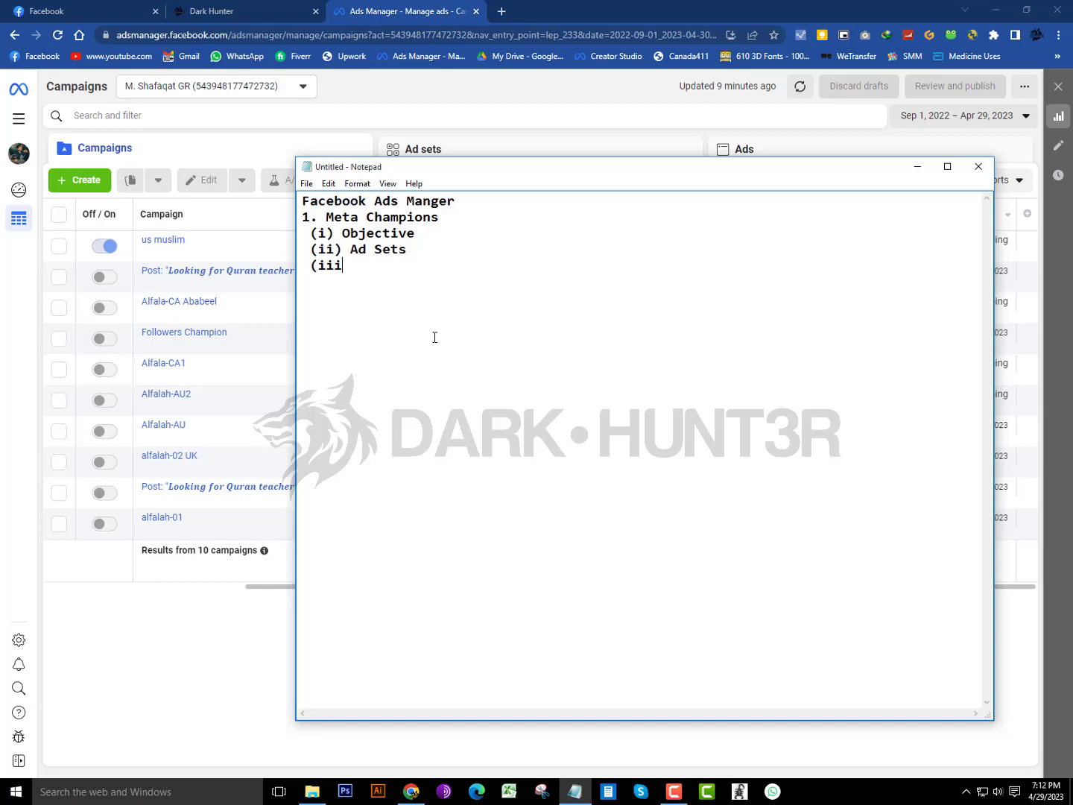
Step: Complete the outline with the indented sub-item "(iii) Ads" below Ad Sets
text() Ads (C)
key(BackSpace)
key(BackSpace)
key(BackSpace)
key(Return)
Step: Review the outline, highlighting the words "Meta Champions" and "Objective" in turn
click(423, 260)
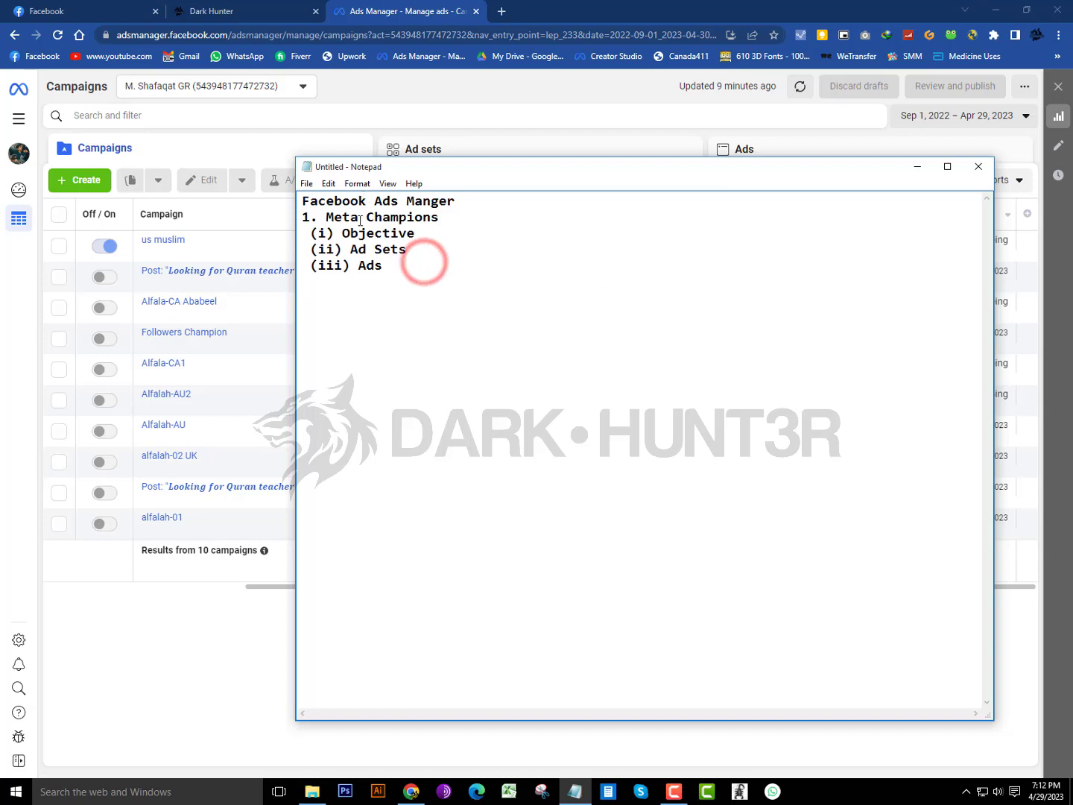
mouse_move(325, 218)
mouse_down()
mouse_move(458, 236)
mouse_move(447, 225)
mouse_up()
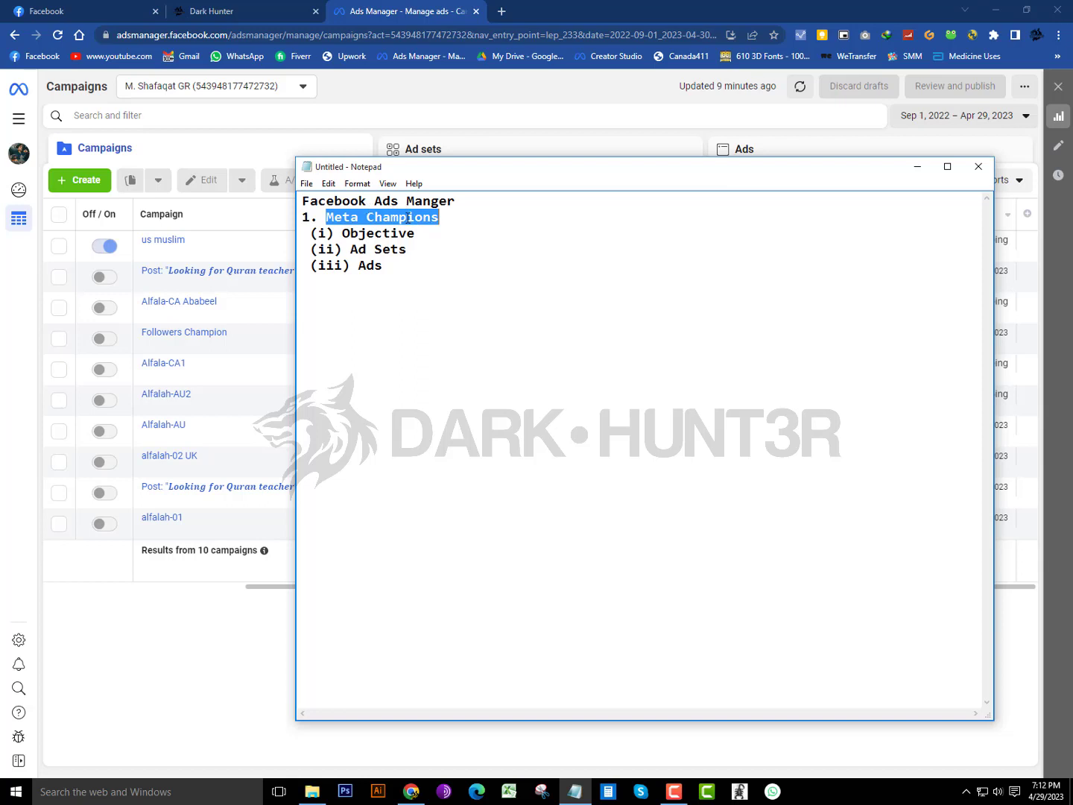
click(466, 217)
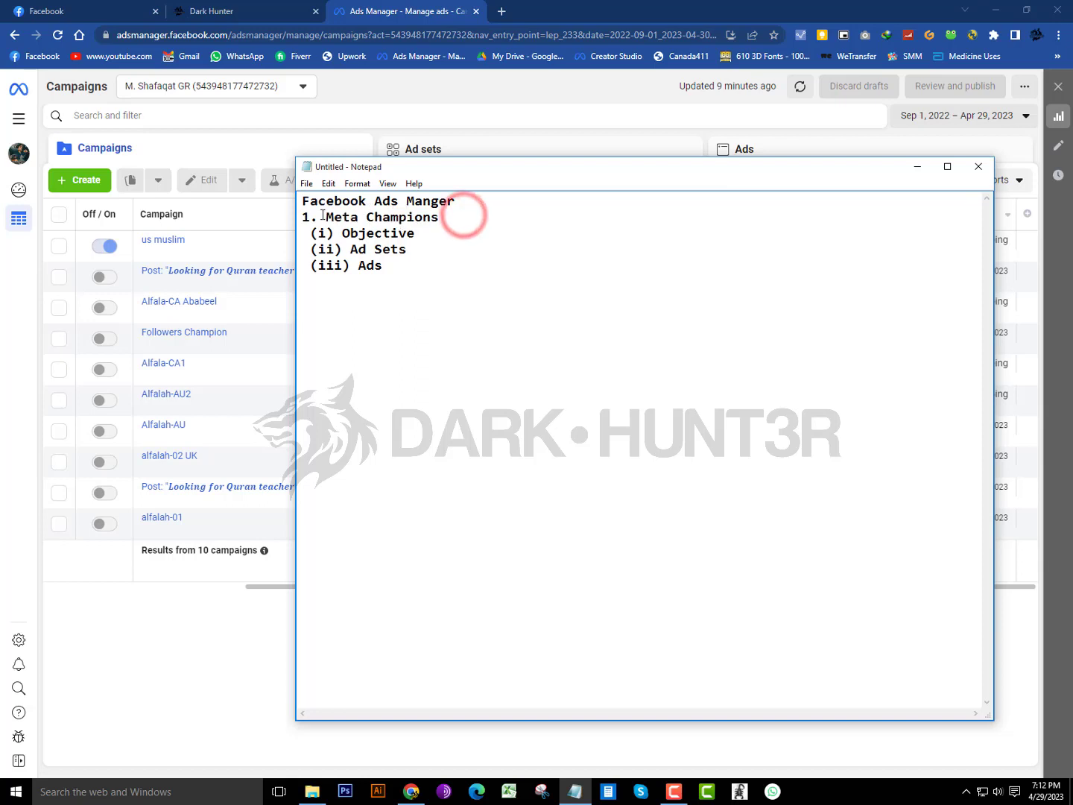
drag(322, 217, 438, 224)
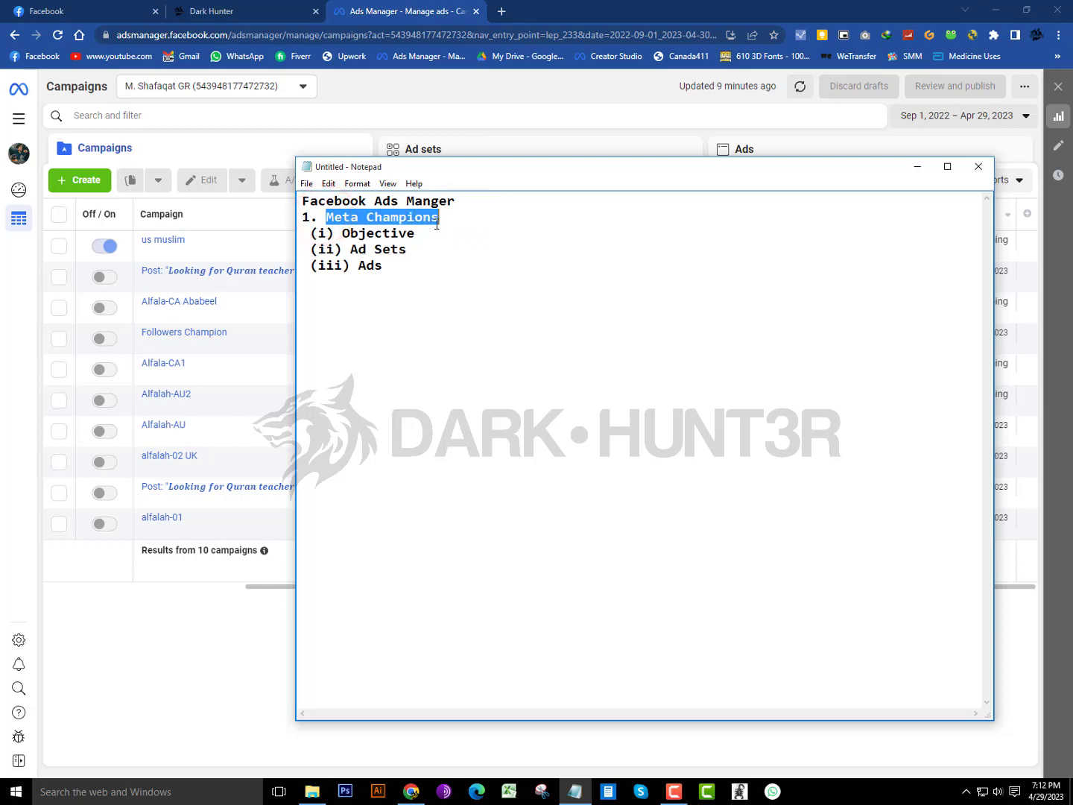
click(420, 231)
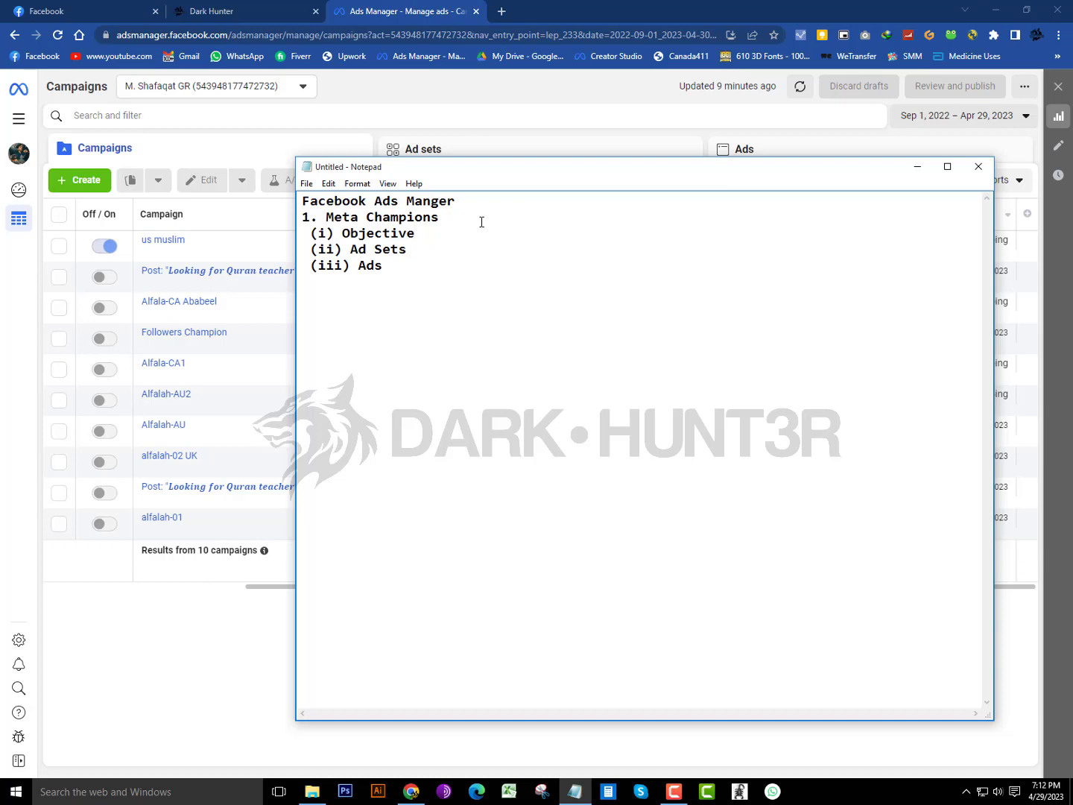
click(433, 227)
drag(365, 235, 371, 238)
double_click(370, 237)
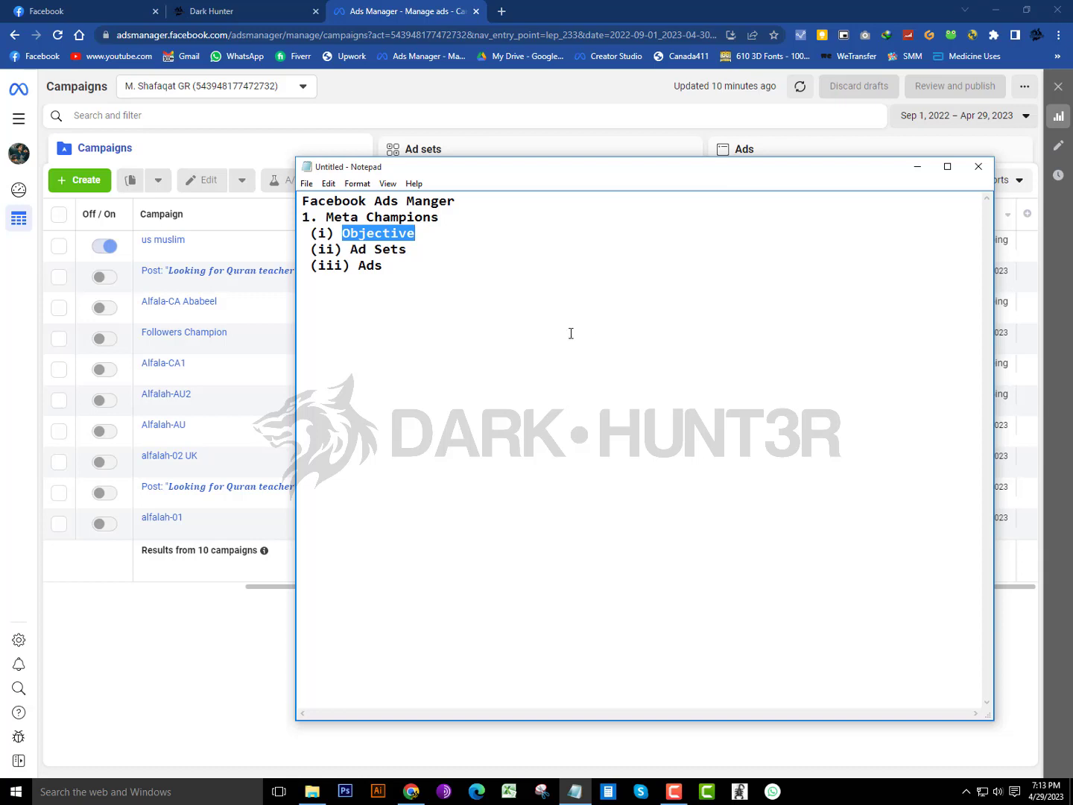
click(429, 216)
Step: Add the explanation "( Set the Goals)" after Objective in the outline
click(414, 232)
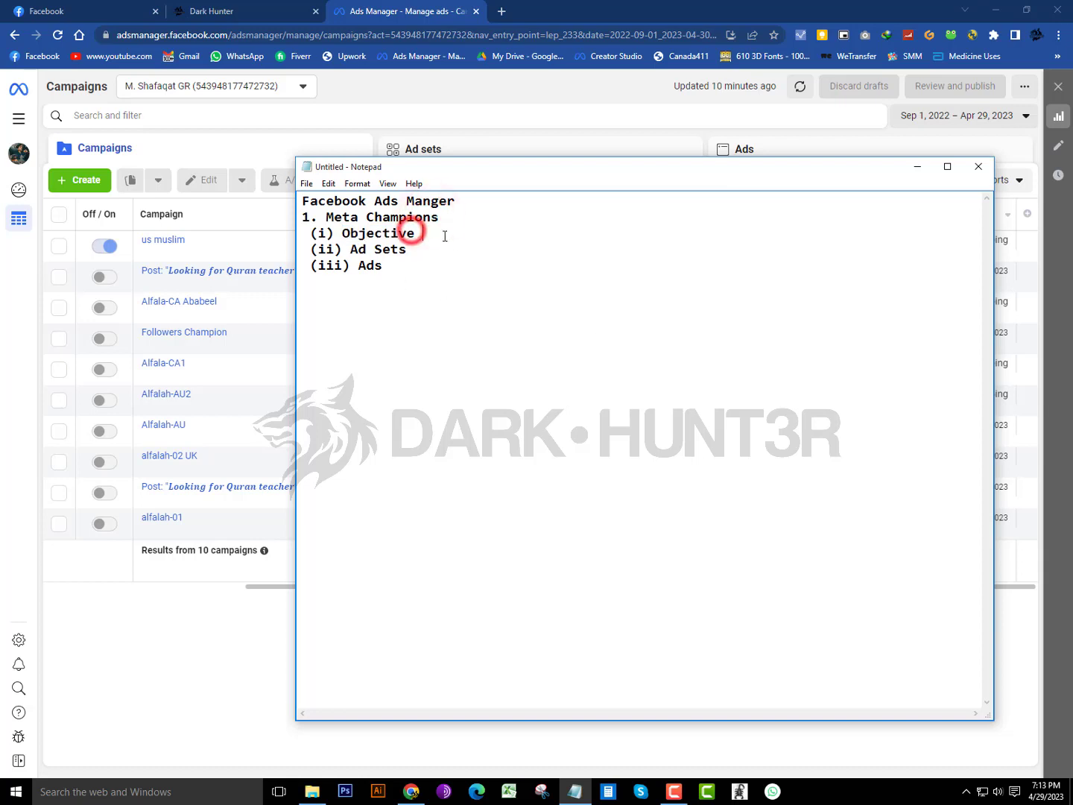
text(()
key(BackSpace)
text((*)
key(BackSpace)
text(Set the )
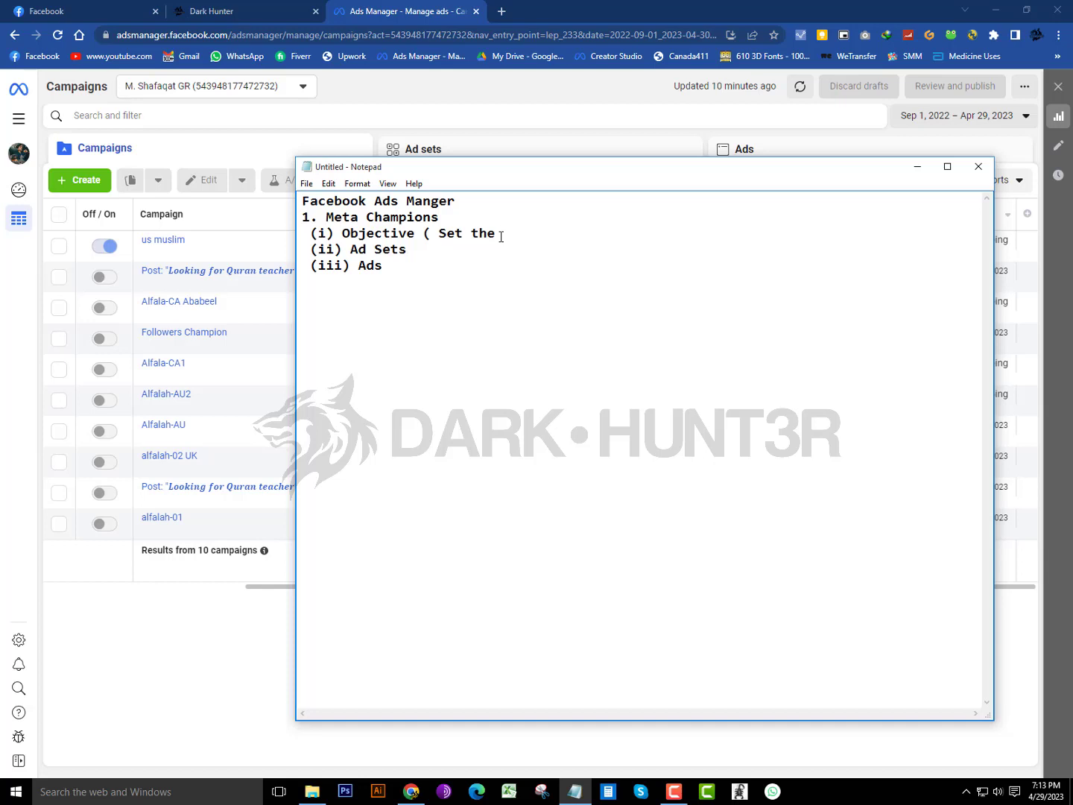
text(GF)
key(BackSpace)
text(oals))
Step: Add the explanation "(Location, Audience, Duration & Budget)" after Ad Sets in the outline
click(442, 248)
text(()
text(Loca)
key(BackSpace)
text(cation, A)
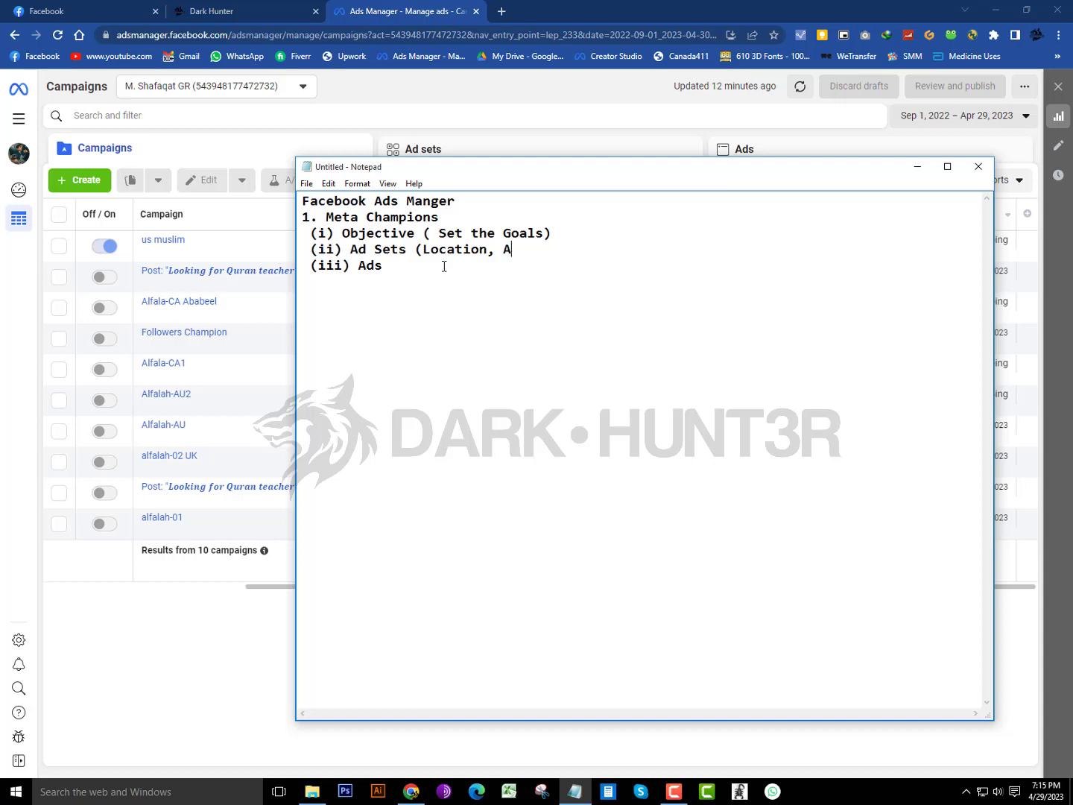
text(udience,)
text( Dura)
key(BackSpace)
text(ration )
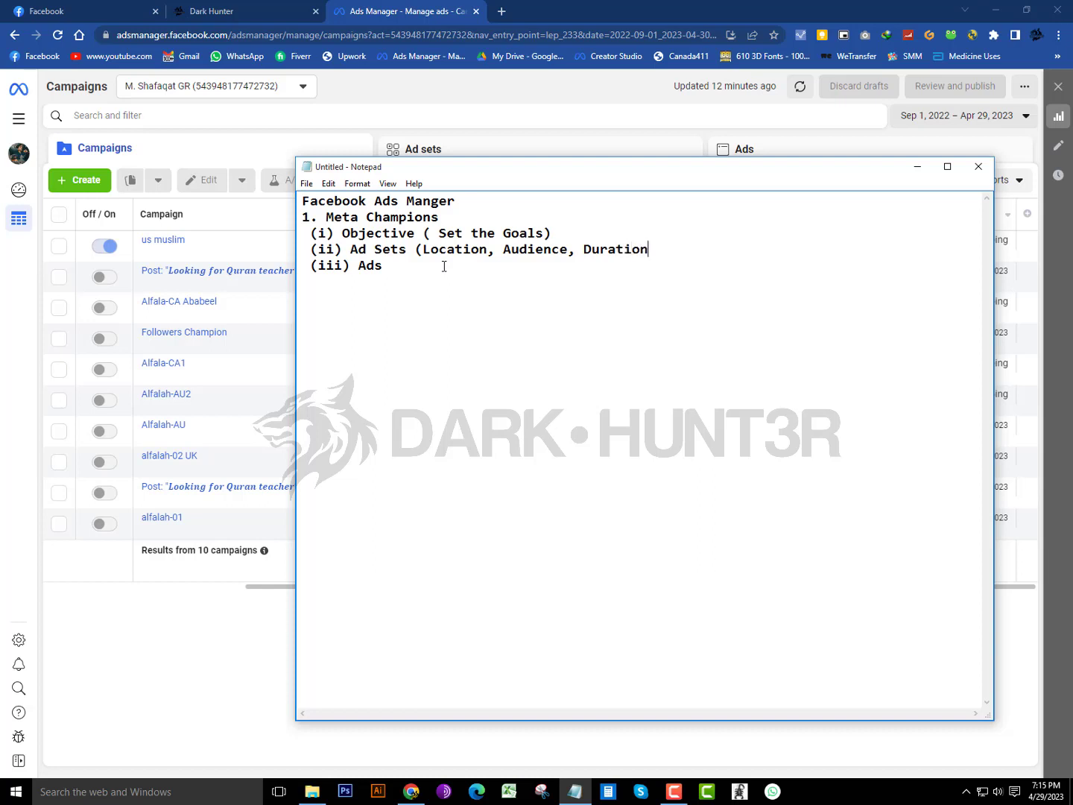
text(& Budget))
Step: Add the explanation "(Conent/Result)" after Ads and a separator line of underscores beneath the outline
click(398, 266)
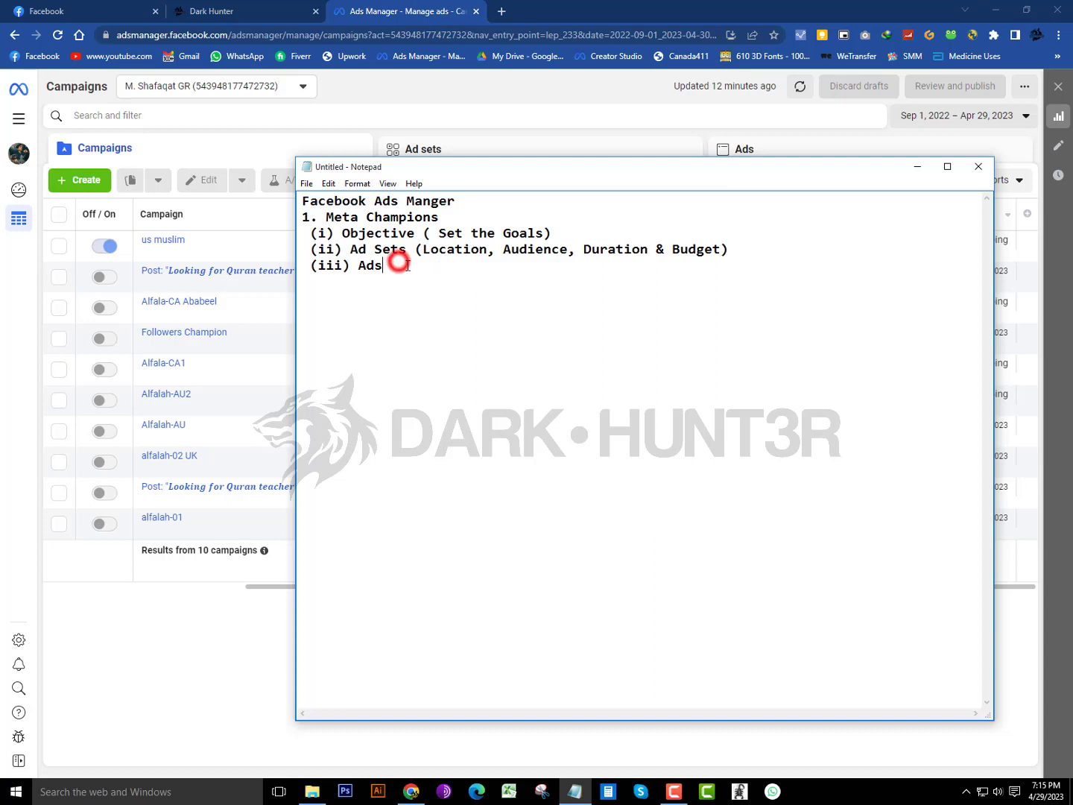
text((Conet)
key(BackSpace)
text(nt/Result))
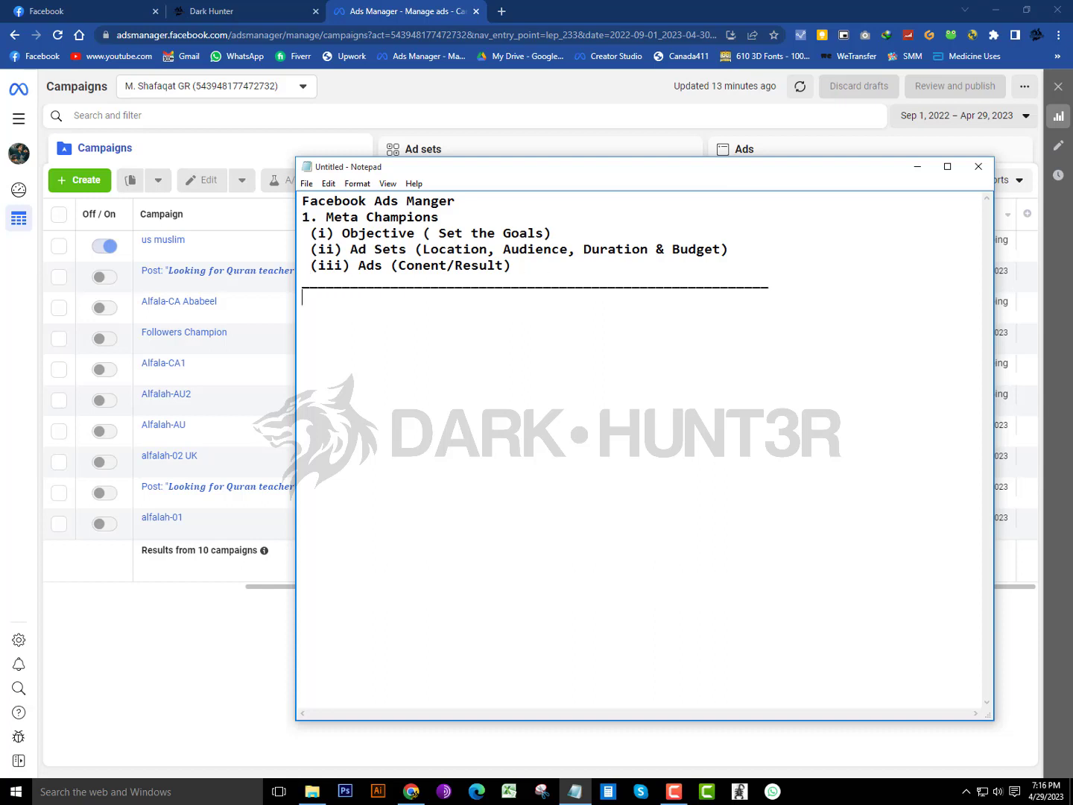
Step: Switch back to Ads Manager and start a new campaign with the Engagement objective
click(237, 568)
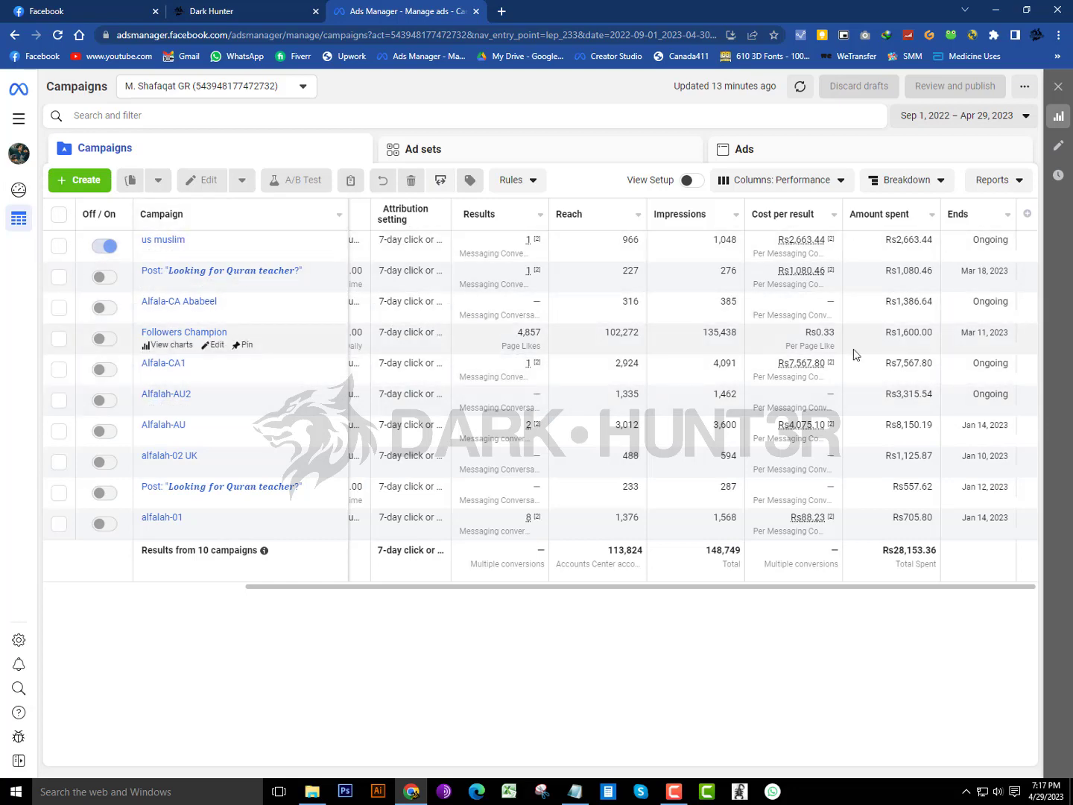
click(81, 178)
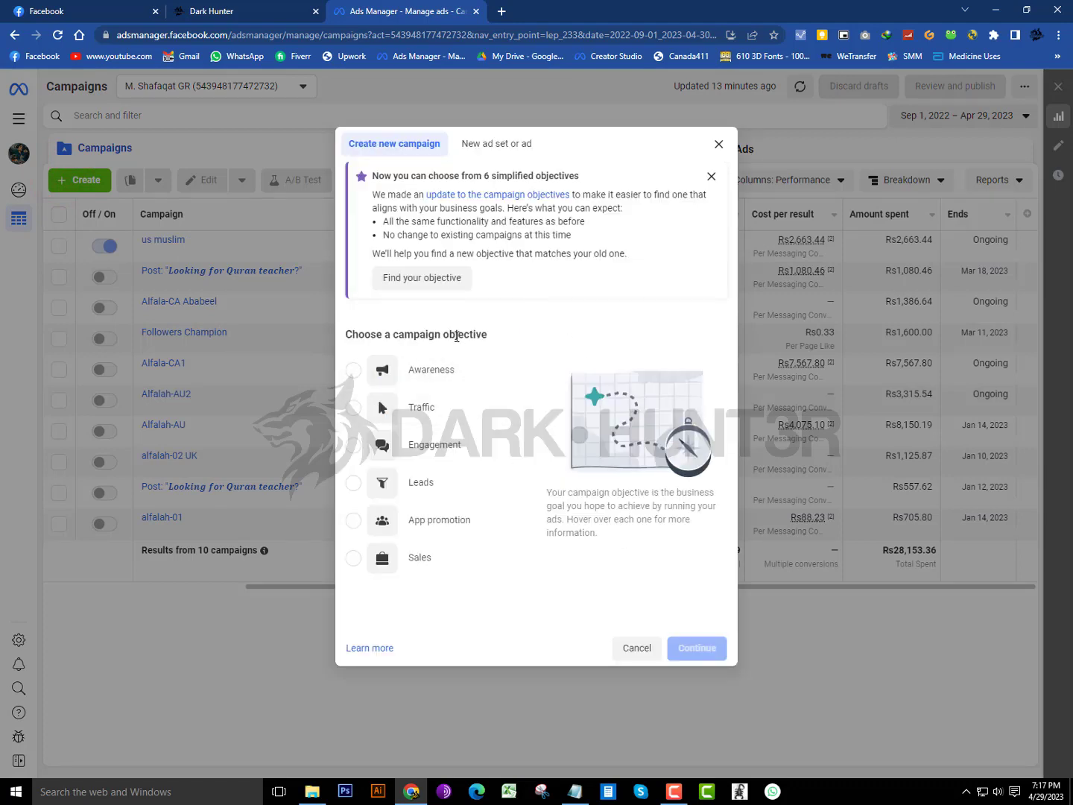
drag(445, 333, 489, 335)
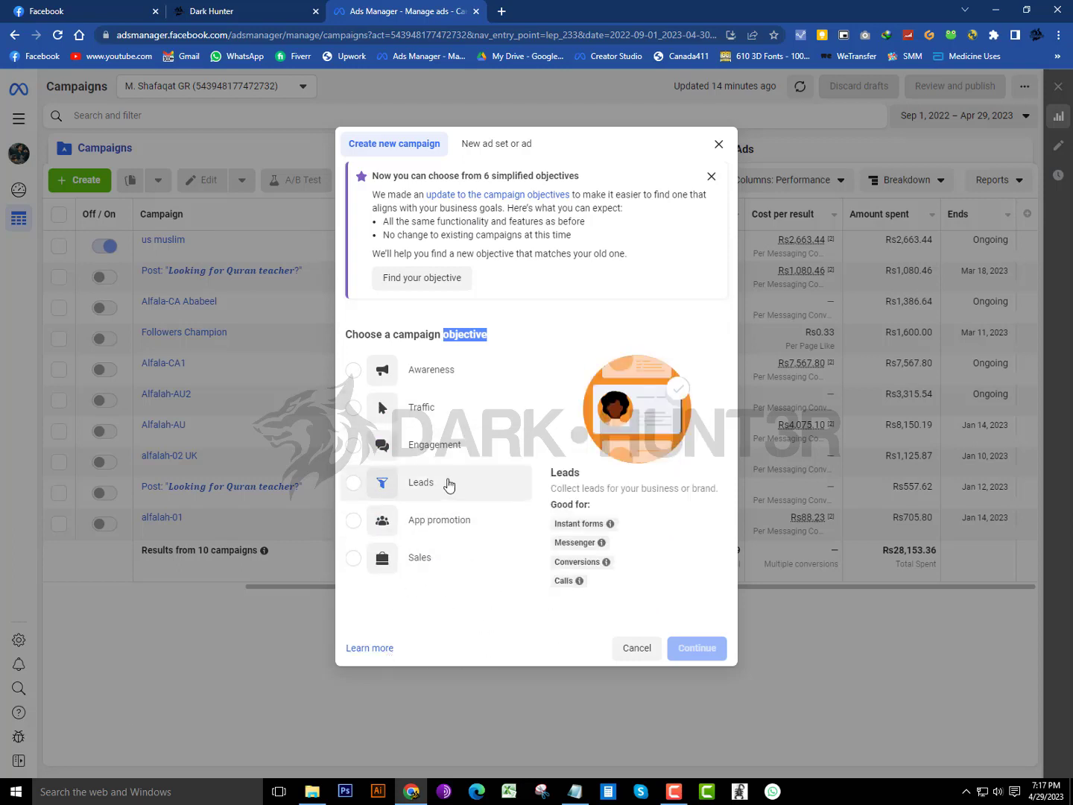
click(439, 457)
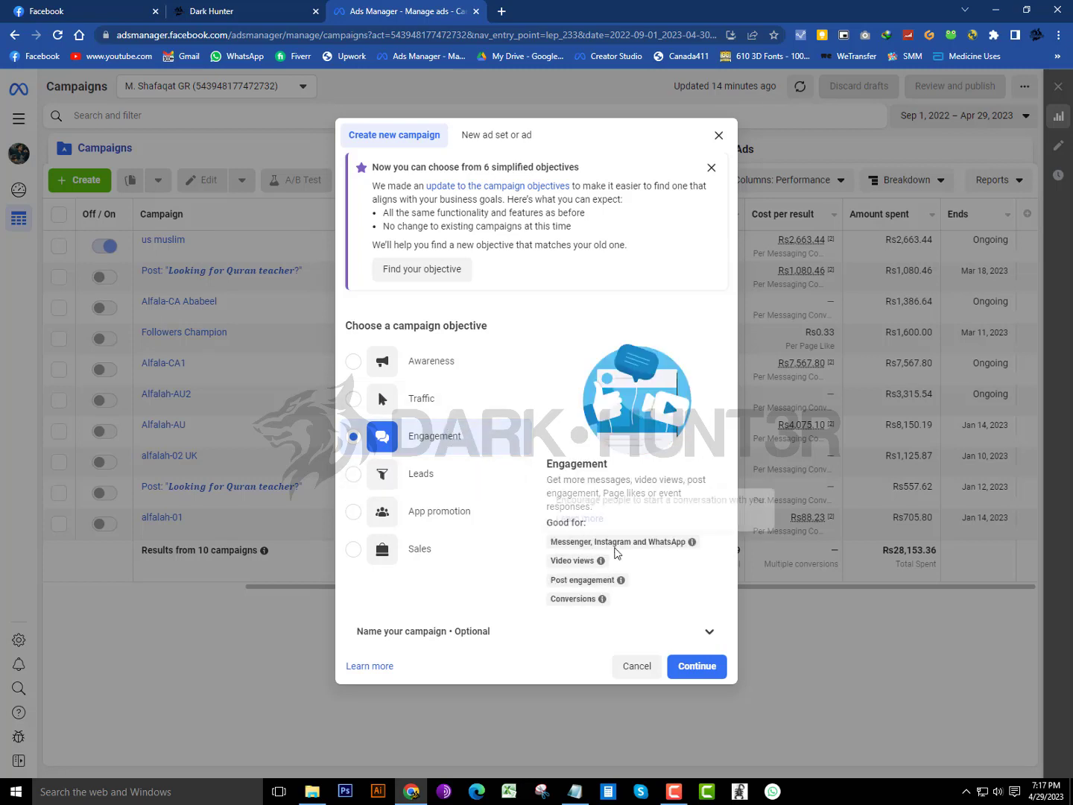
Step: Expand the optional naming section and name the campaign "Dark Hunt3r"
click(462, 618)
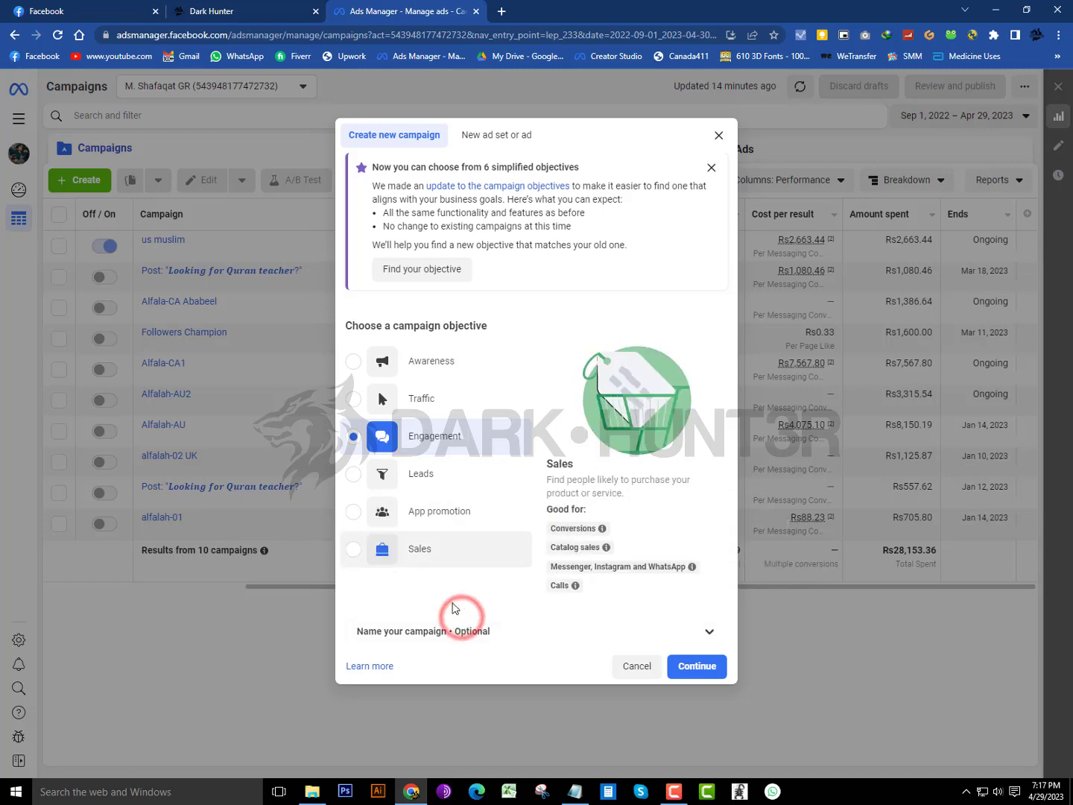
click(457, 627)
click(480, 543)
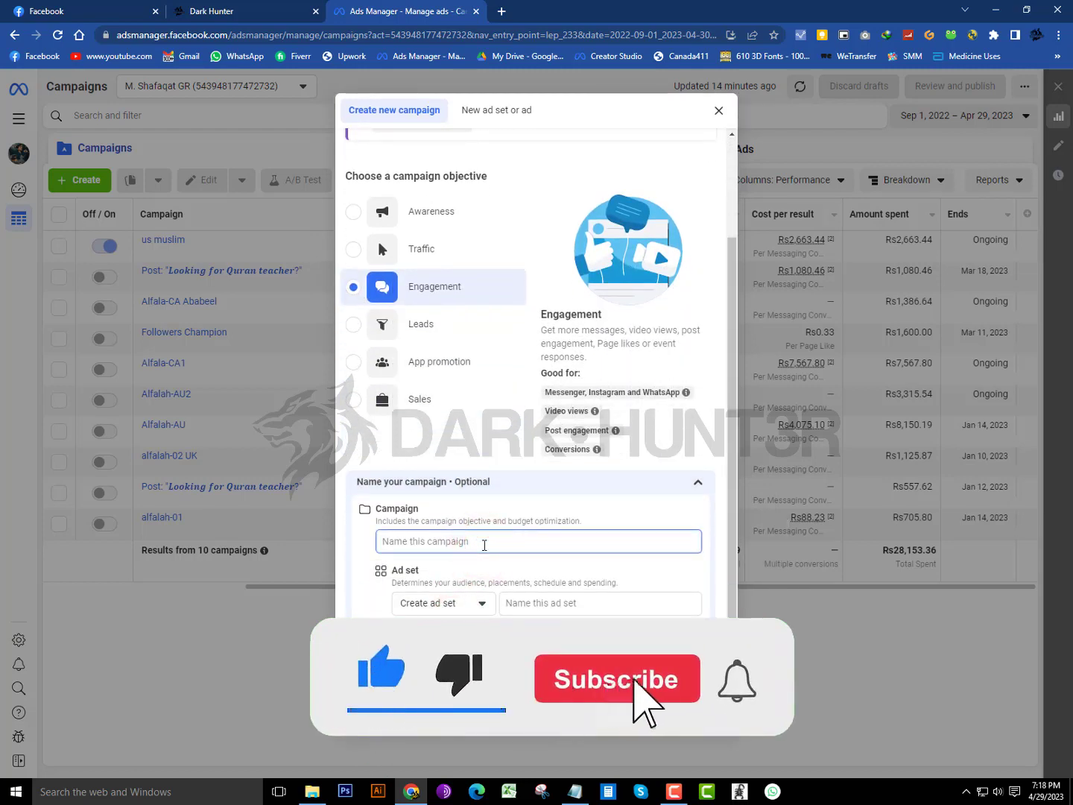
text(Dar)
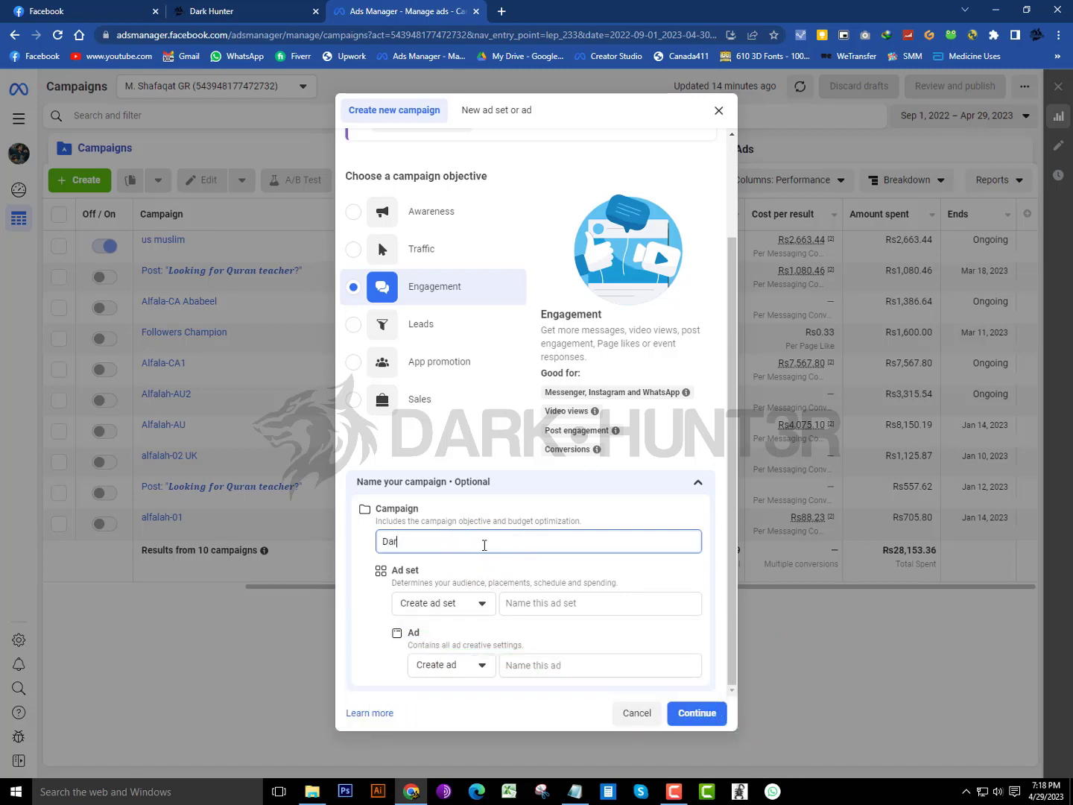
key(BackSpace)
text(D)
Step: Copy the campaign name and reuse "Dark Hunt3r" as the name of both the ad set and the ad
triple_click(486, 541)
key(ctrl+c)
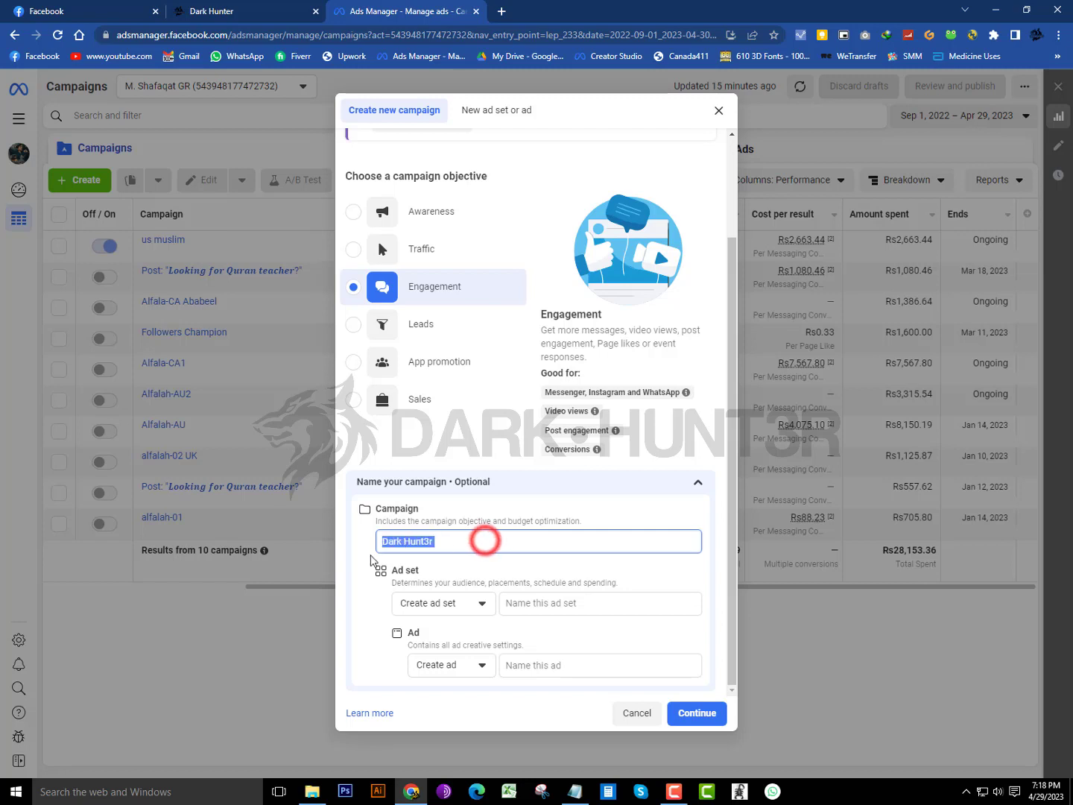
click(544, 604)
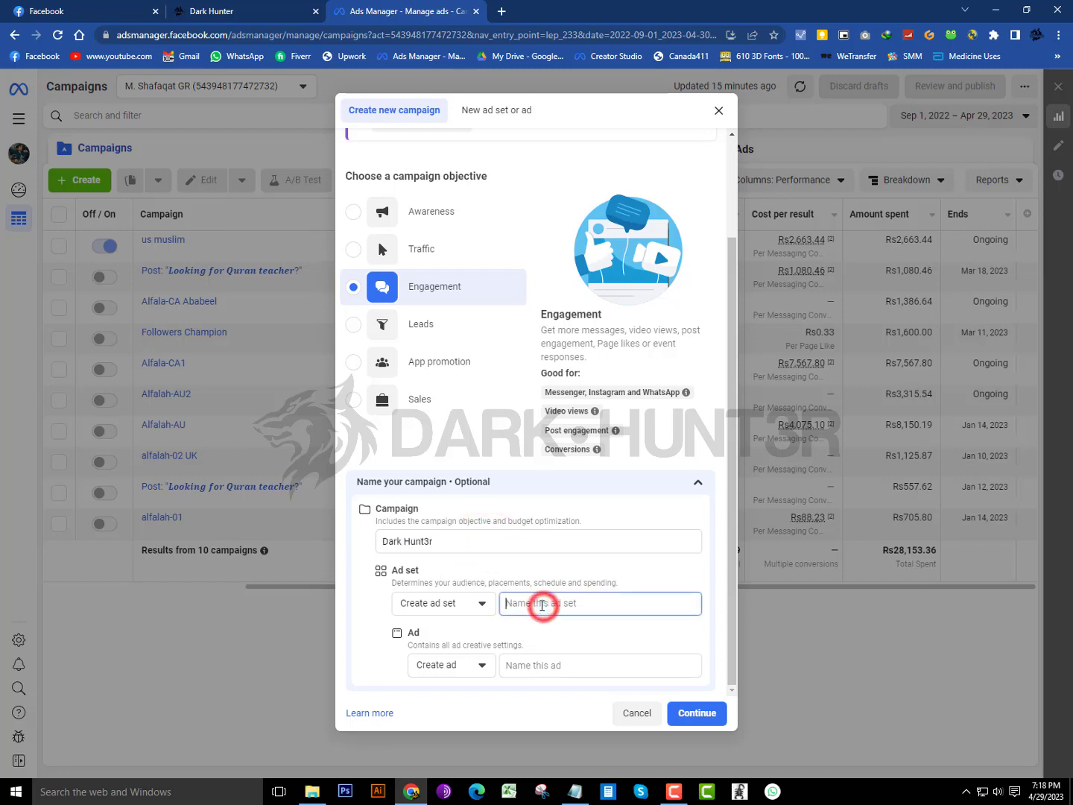
key(ctrl+v)
click(530, 667)
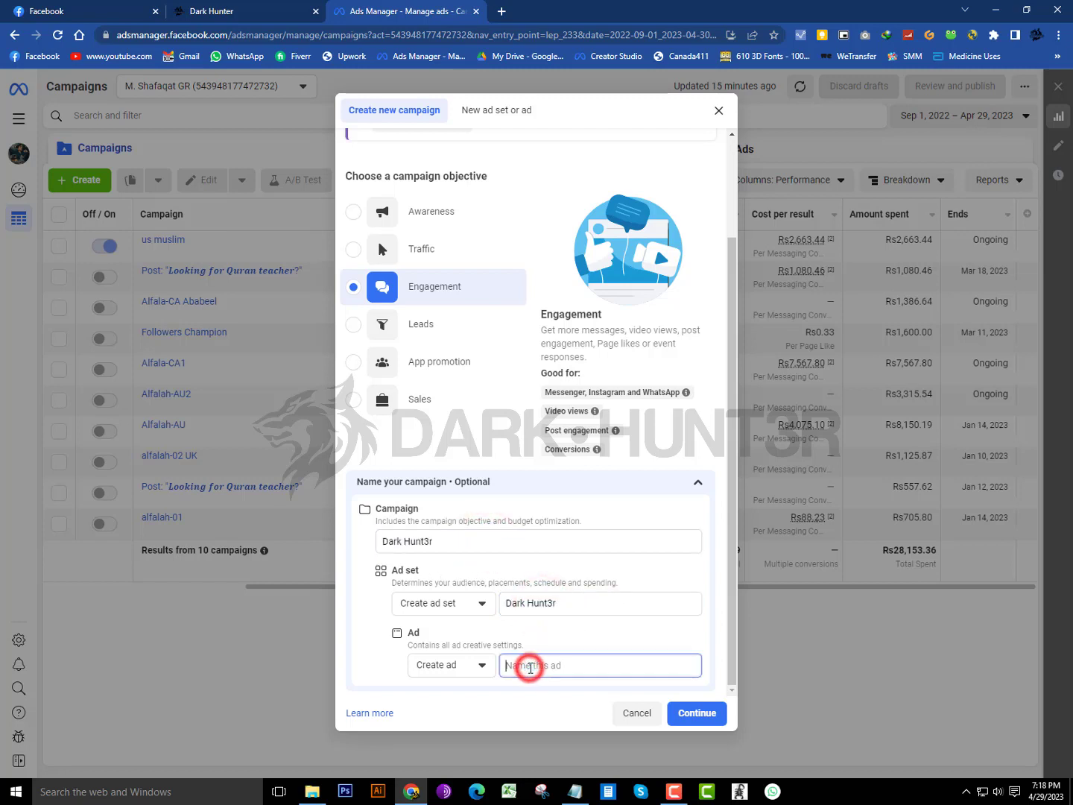
key(ctrl+v)
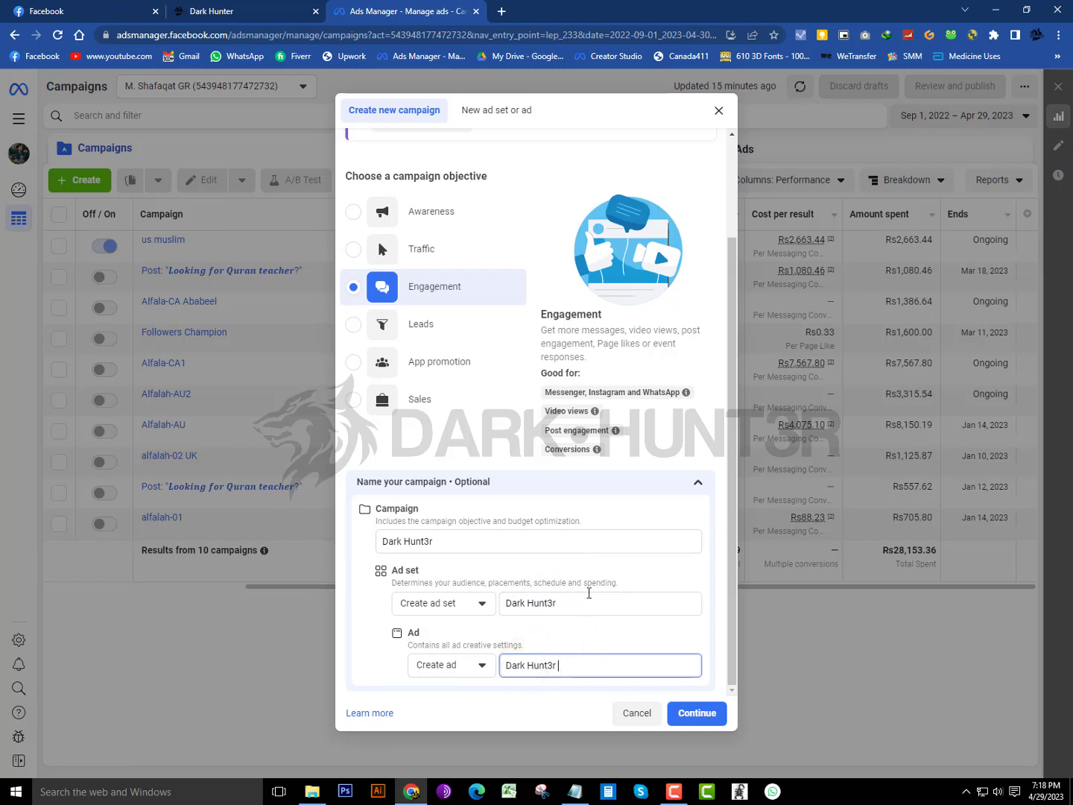
Step: Create the campaign draft, proceed past its details to the ad set settings, and briefly consult the Notepad outline
click(695, 709)
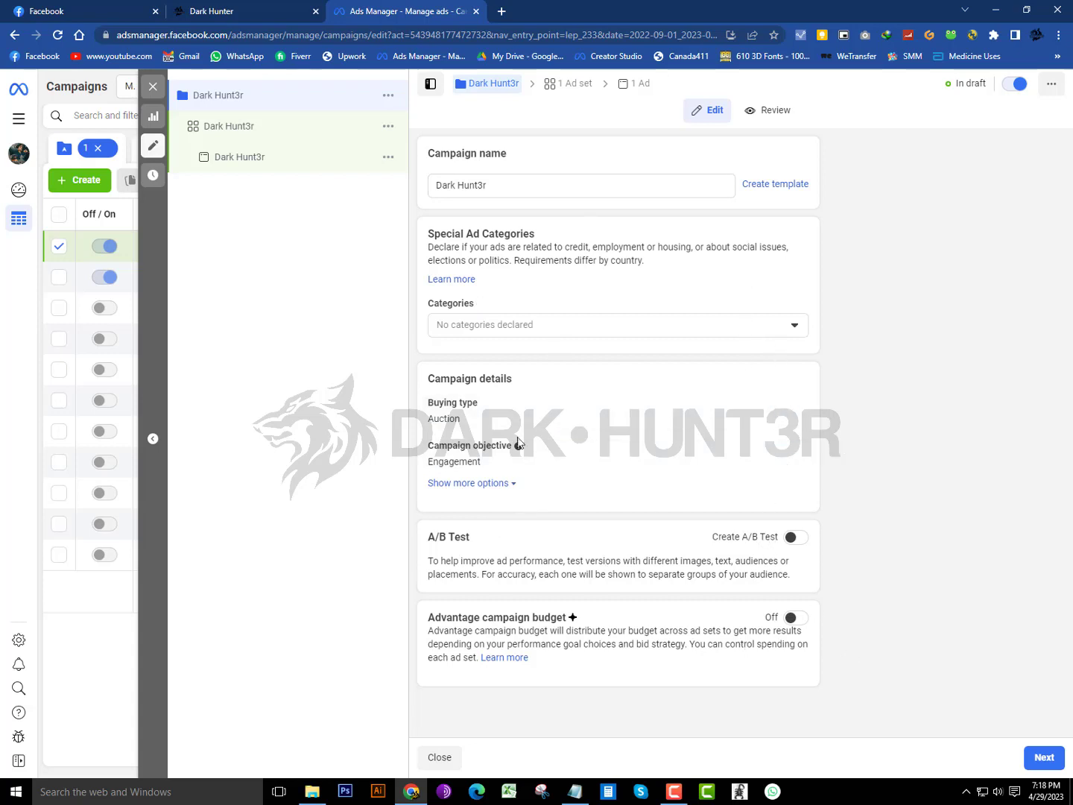
click(1044, 757)
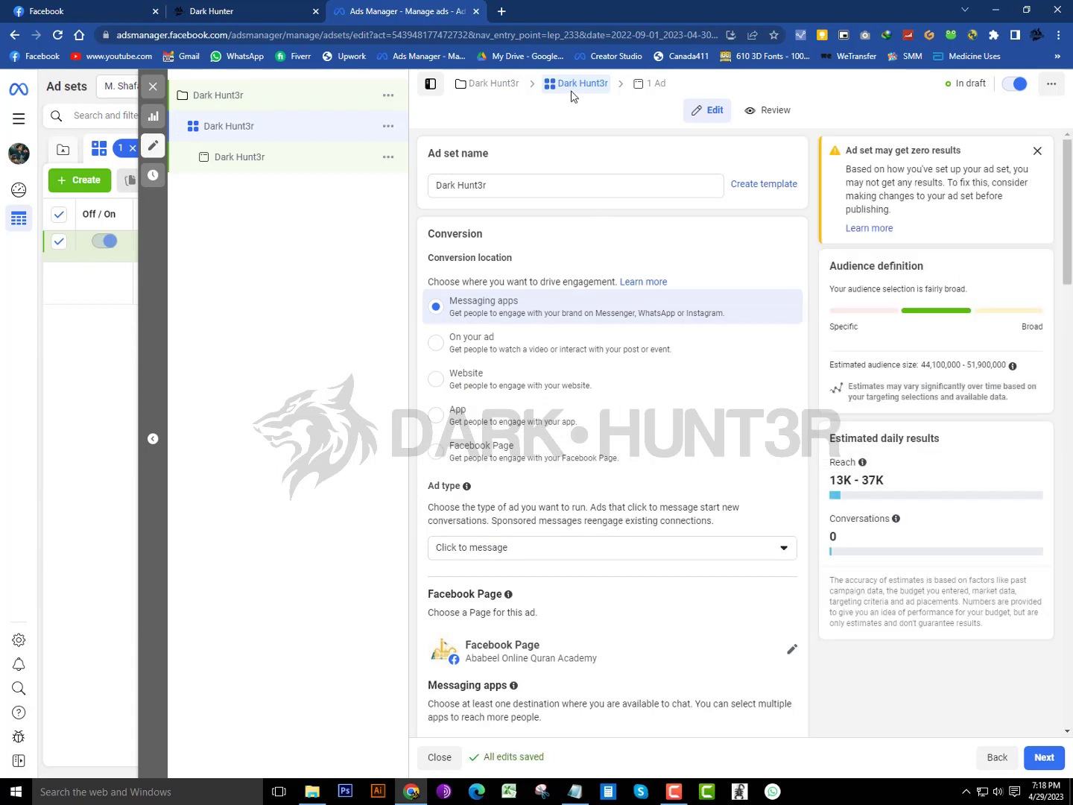
click(587, 784)
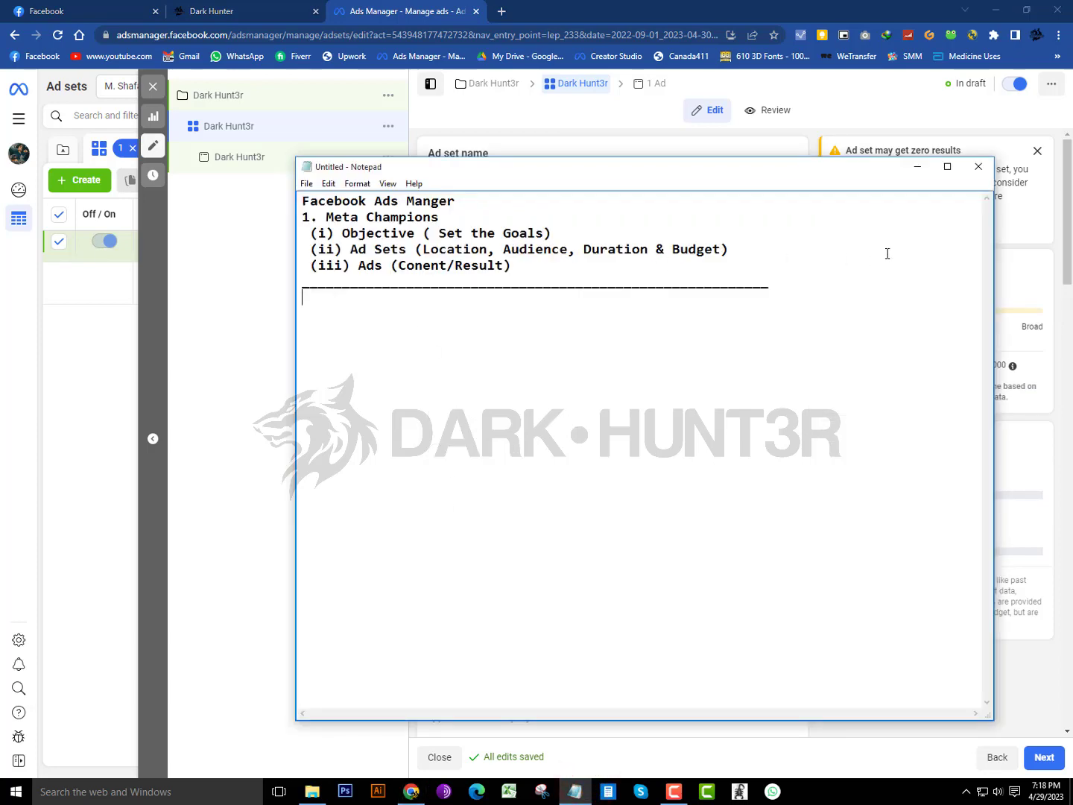
click(917, 166)
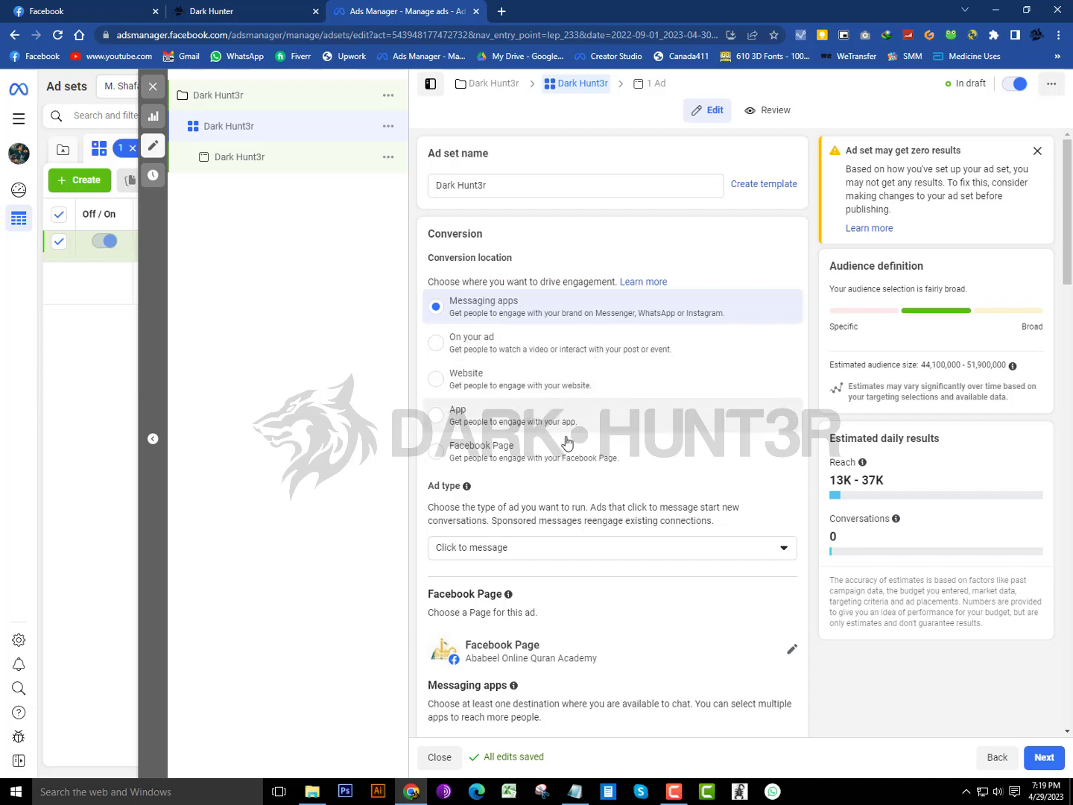
Step: Check the ad type choices, keep Click to message, and choose Dark Hunt3r as the Facebook Page for the ad set
scroll(540, 386, down, 1)
click(487, 480)
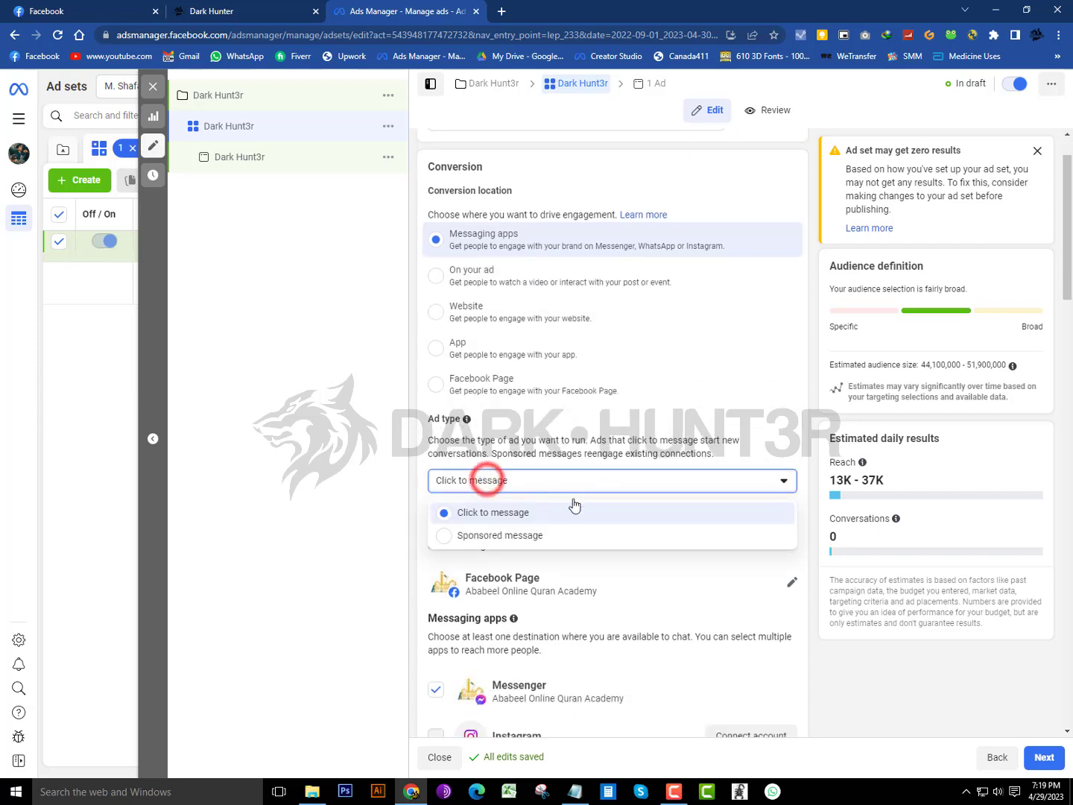
click(572, 487)
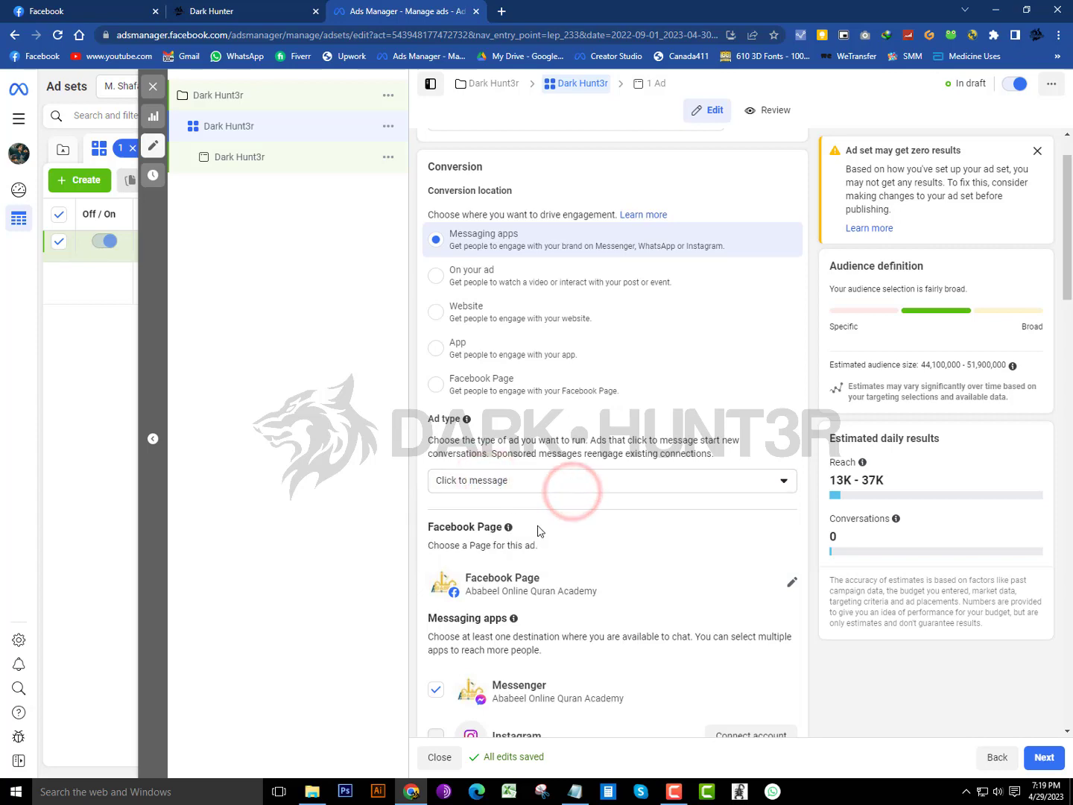
scroll(597, 522, down, 3)
click(791, 381)
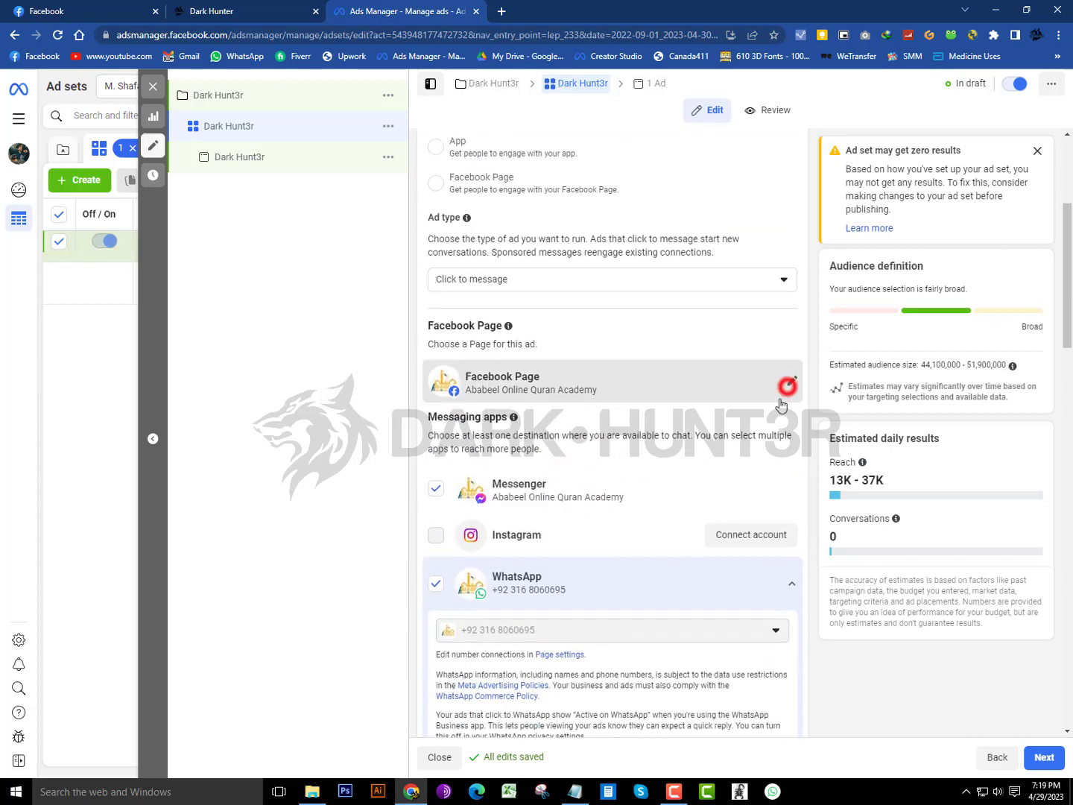
scroll(633, 521, down, 3)
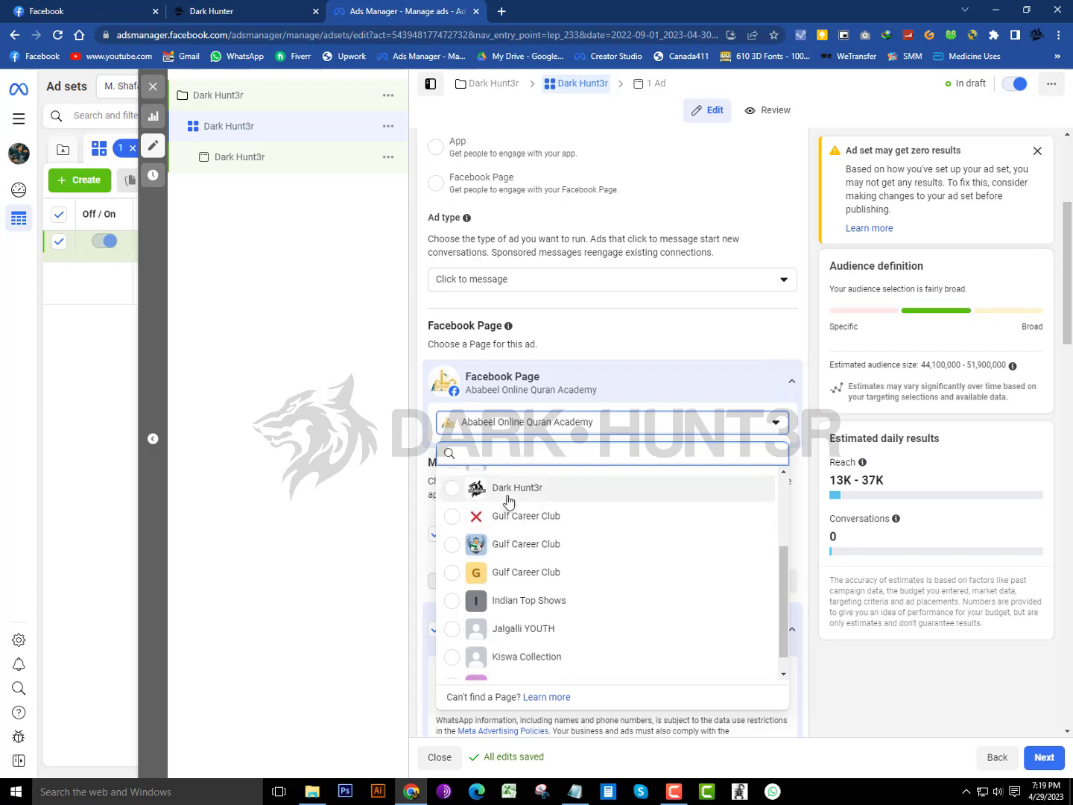
click(506, 492)
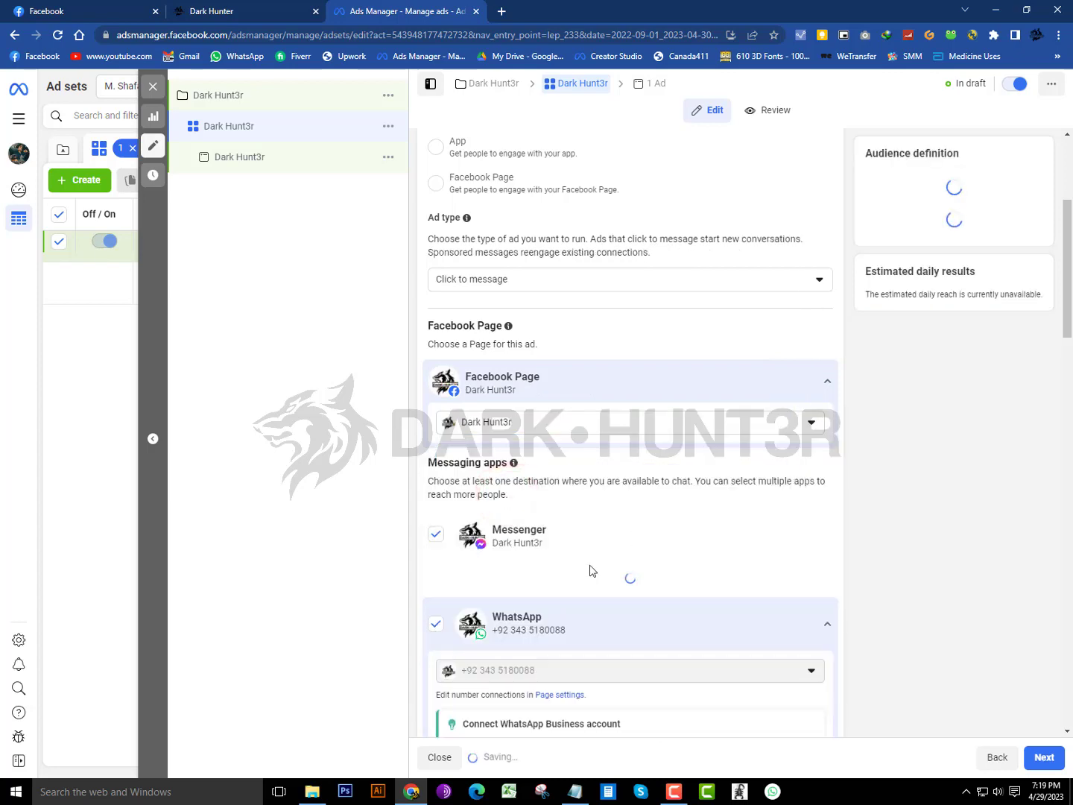
Step: Review the ad set's messaging app destinations and performance goal, and examine the budget type options under Budget & schedule
scroll(585, 588, down, 2)
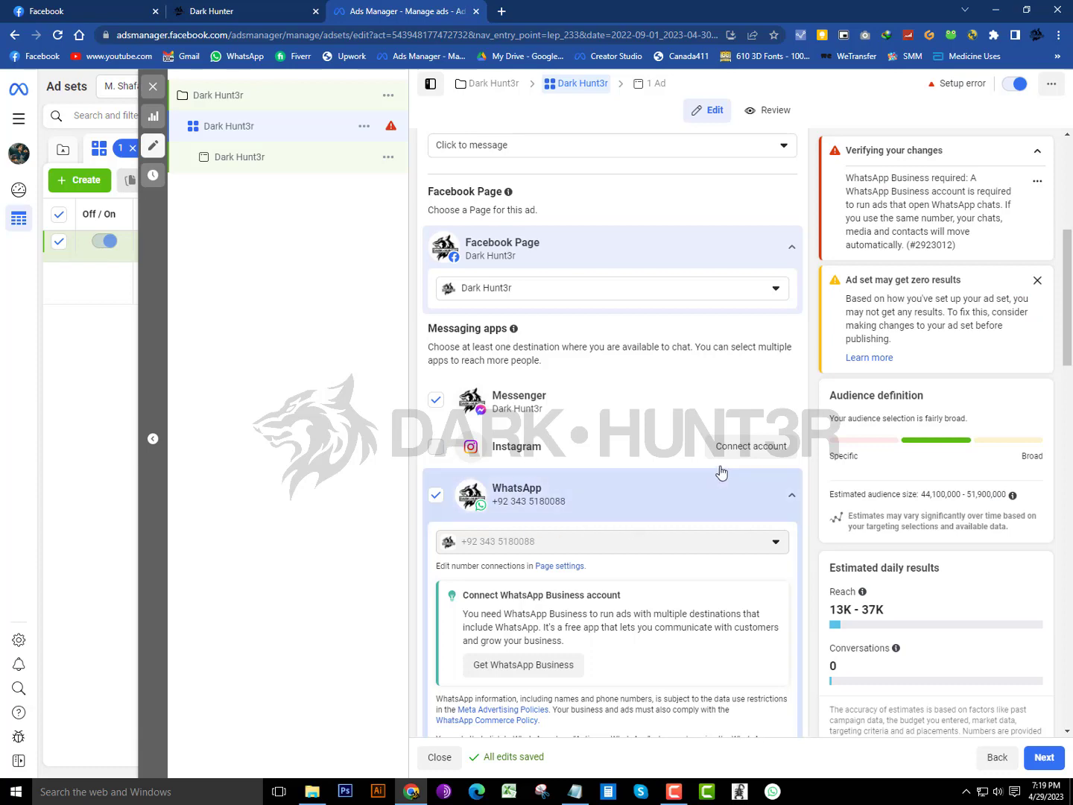
scroll(586, 492, down, 3)
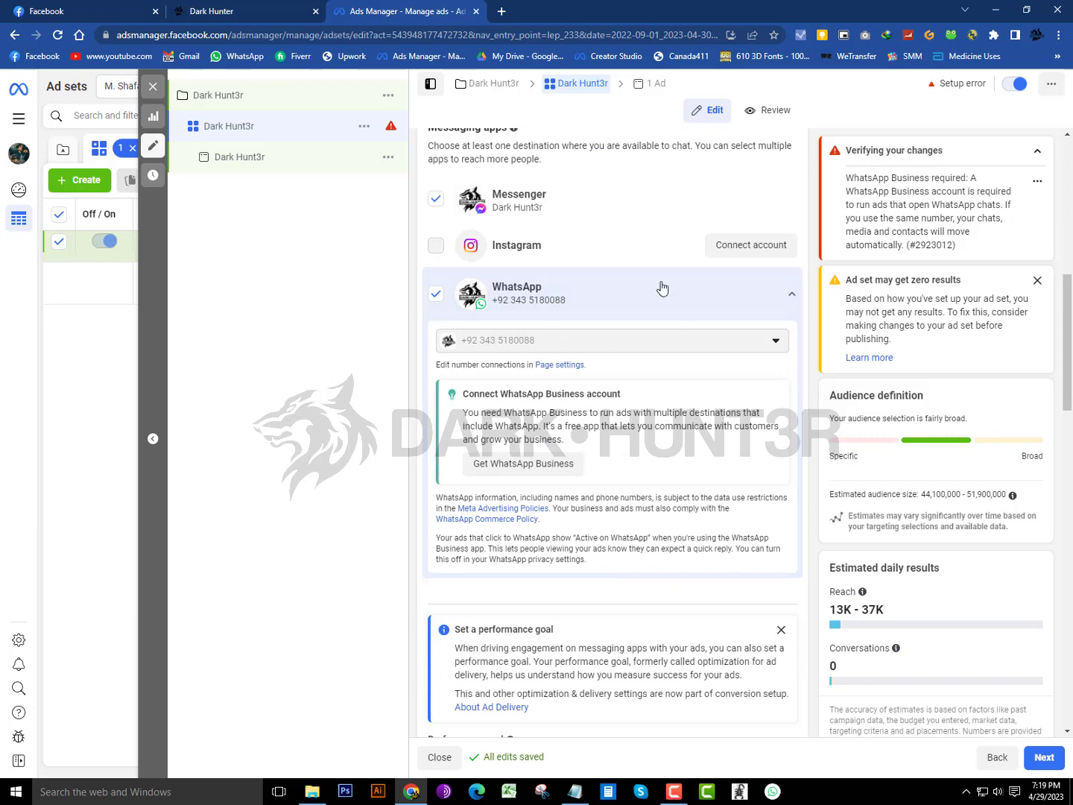
scroll(597, 593, down, 8)
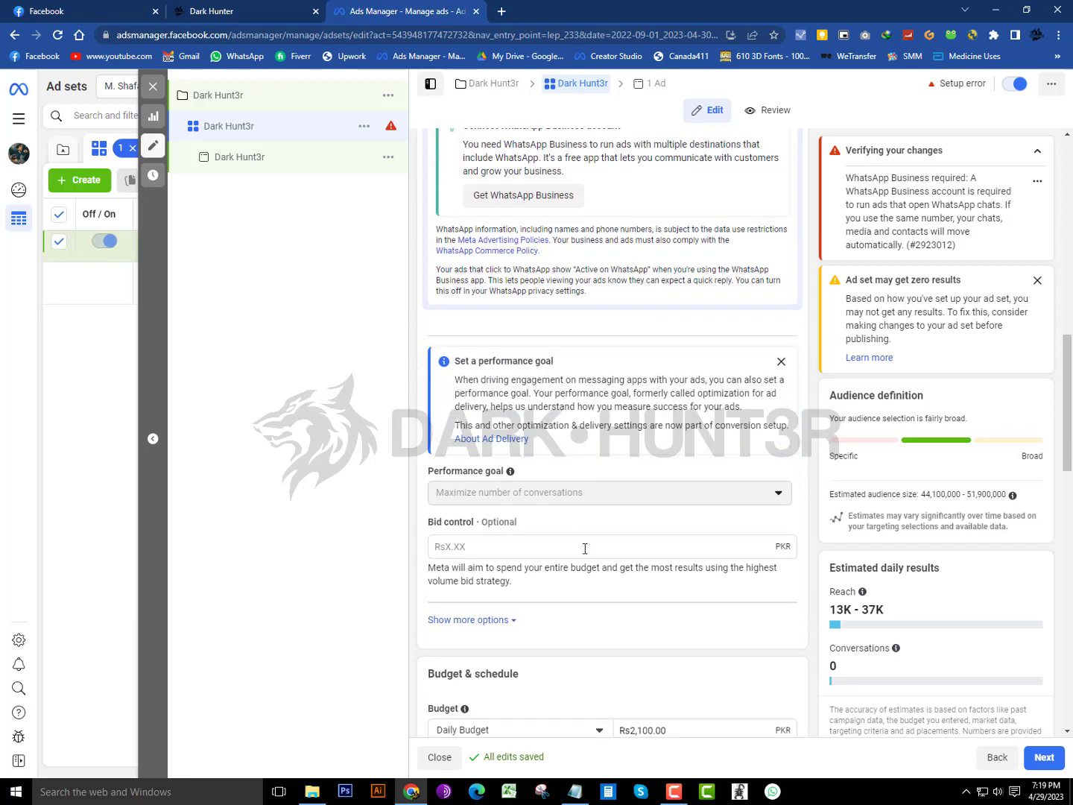
click(483, 391)
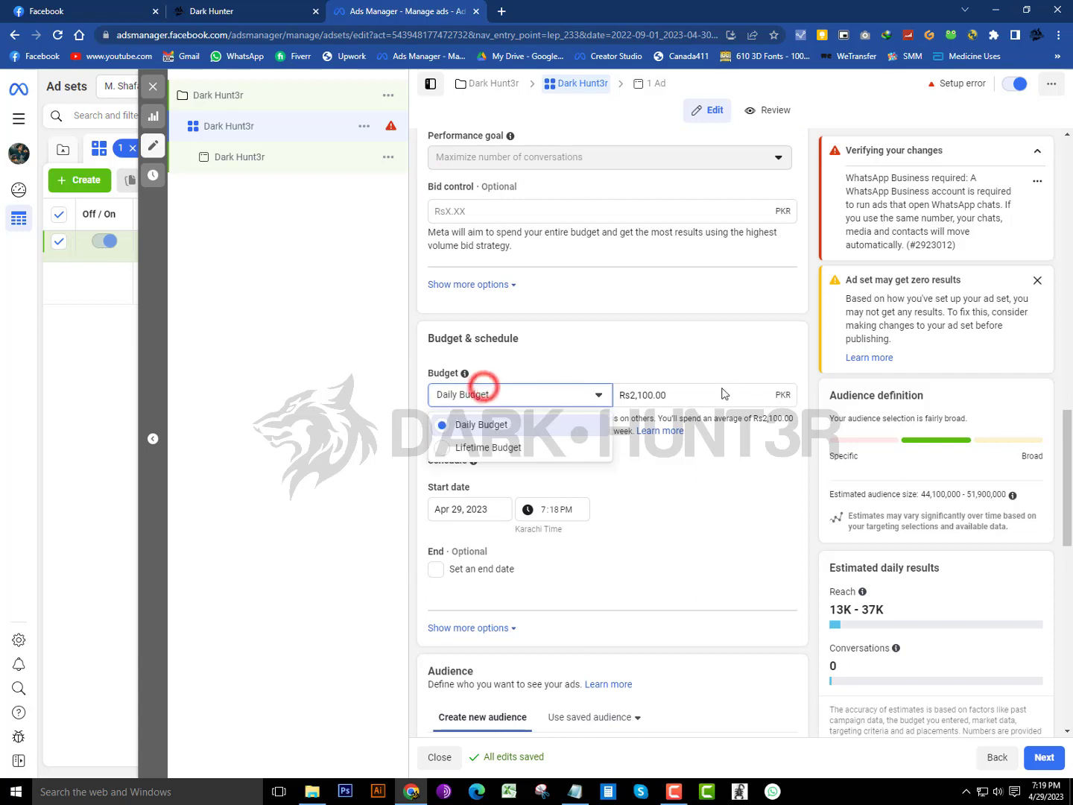
click(718, 386)
click(670, 396)
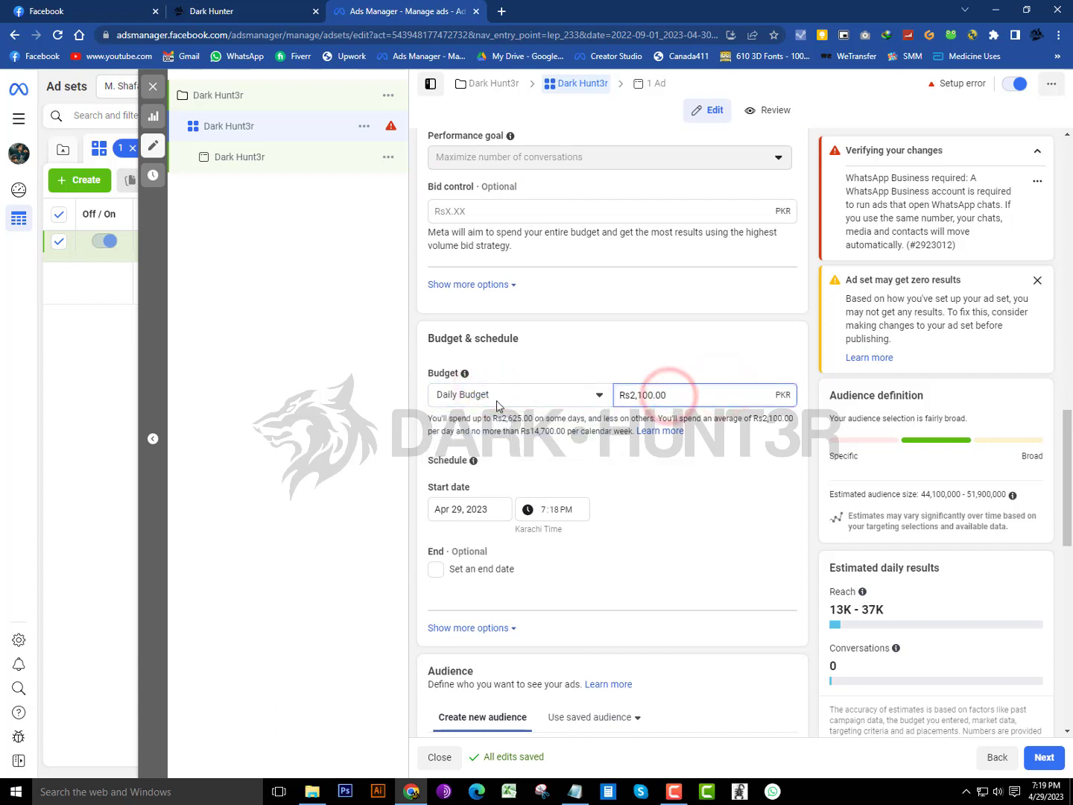
click(471, 396)
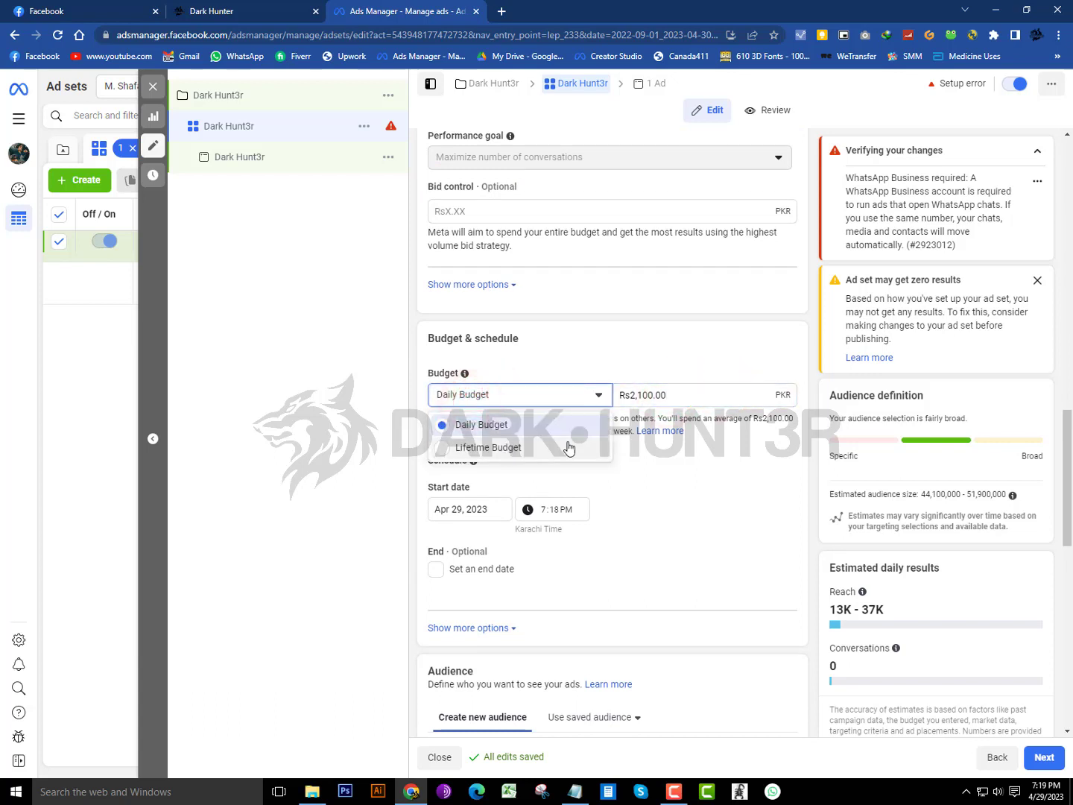
click(713, 396)
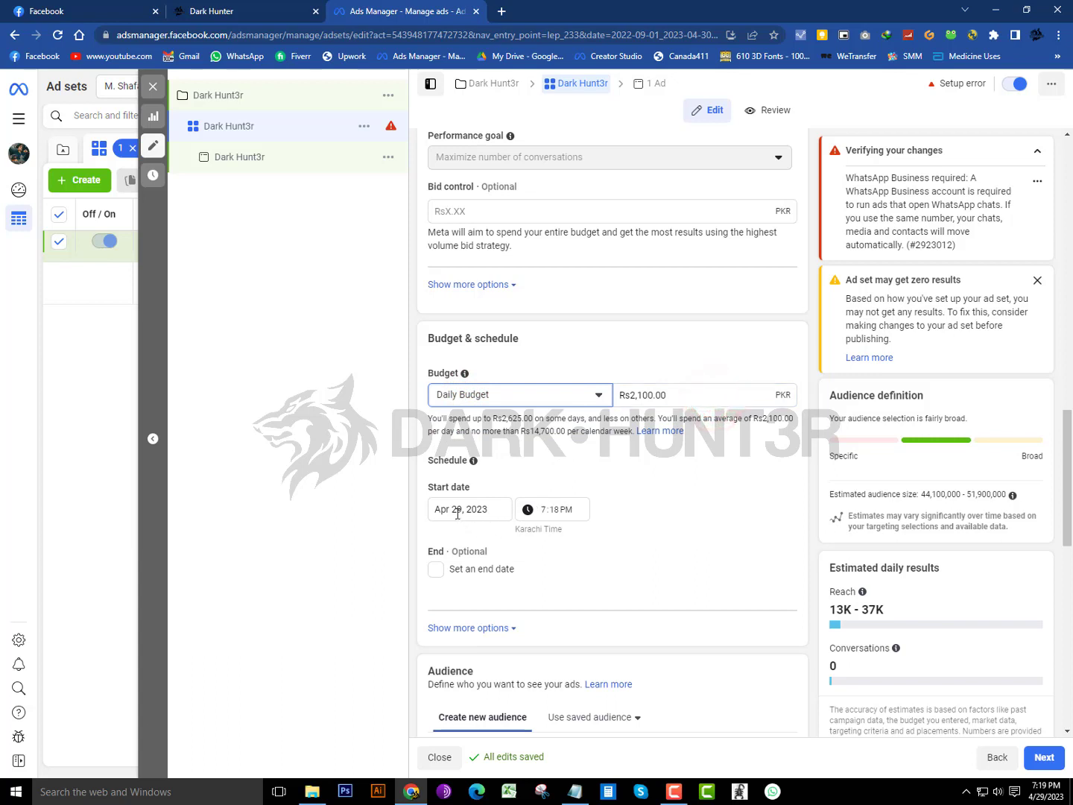
Step: Review the schedule and audience sections, look at the available custom audience sources, and cancel without choosing one
scroll(474, 477, down, 1)
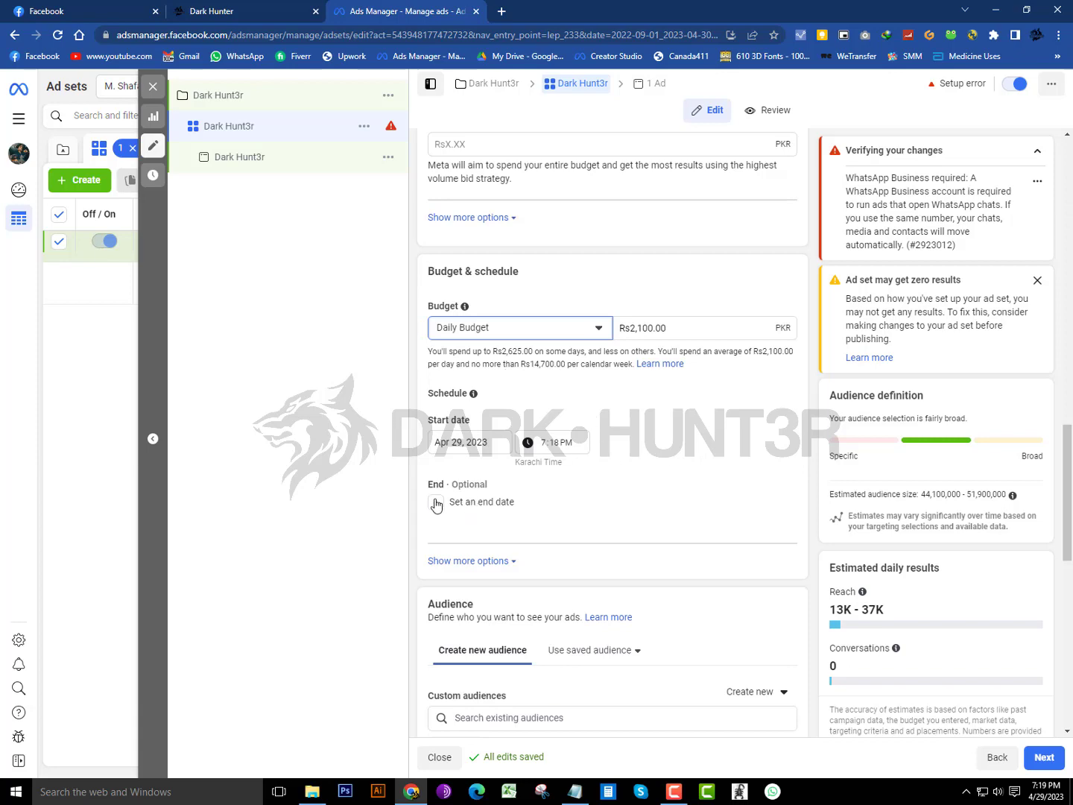
scroll(533, 495, down, 2)
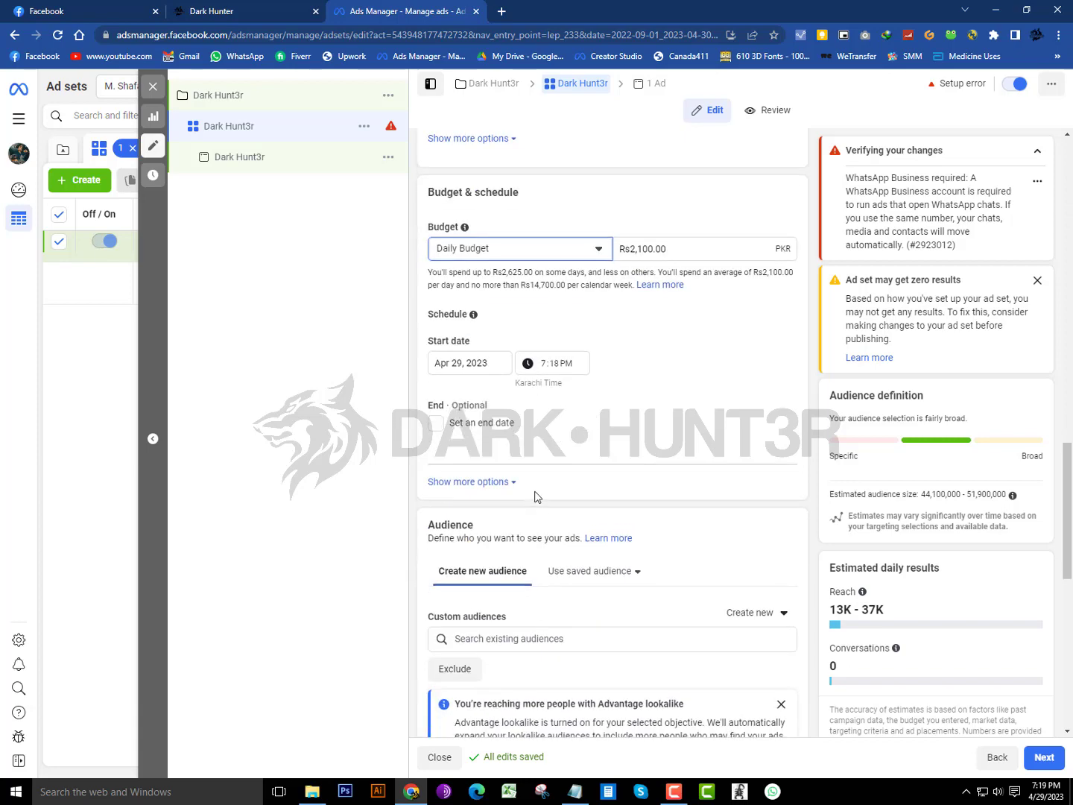
scroll(513, 521, down, 5)
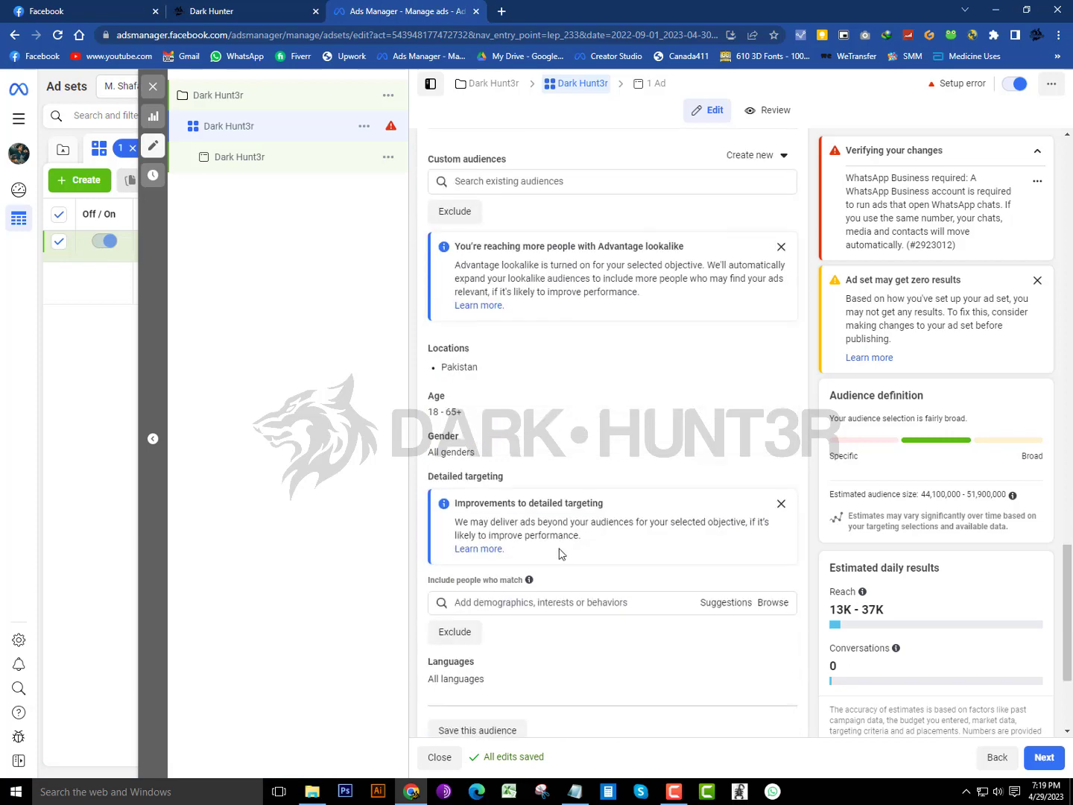
scroll(559, 553, up, 5)
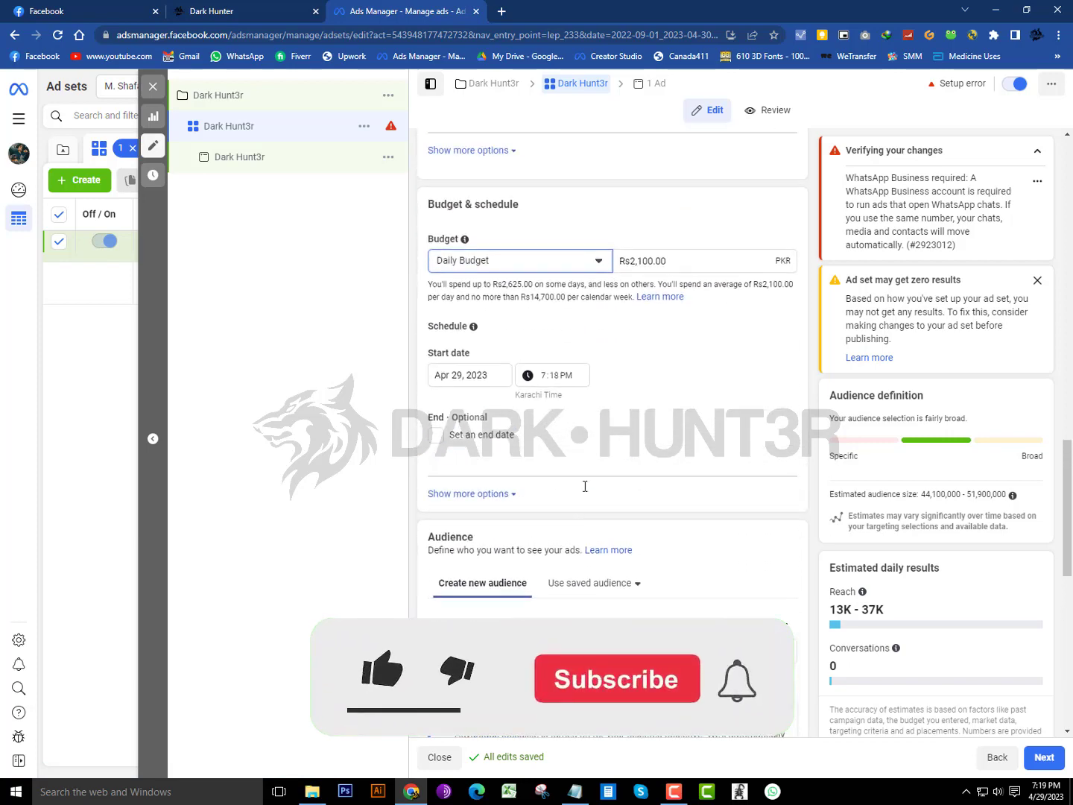
scroll(585, 491, down, 1)
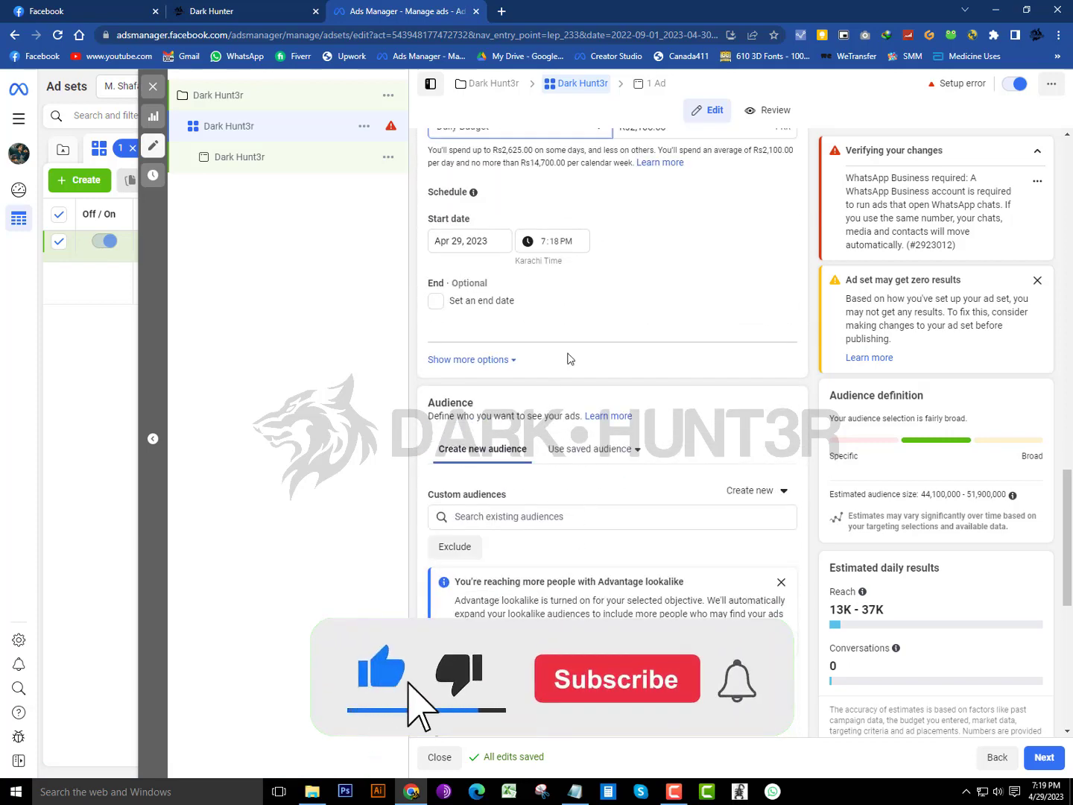
scroll(588, 384, down, 2)
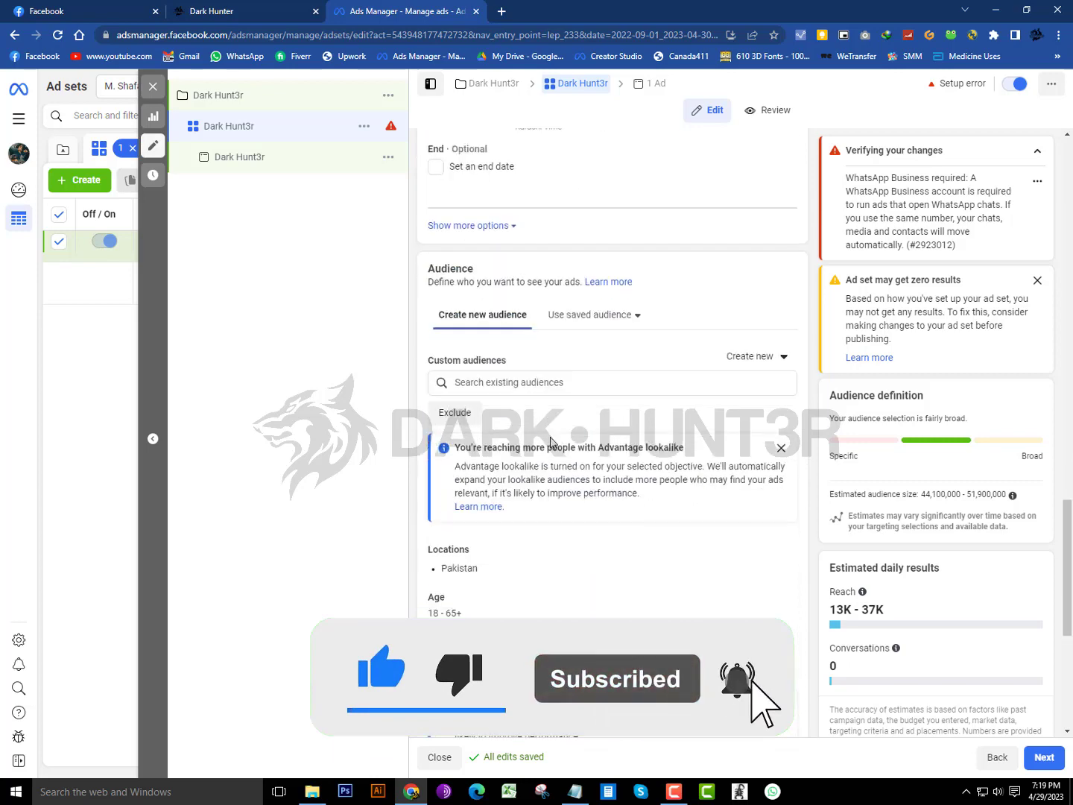
click(567, 384)
click(478, 316)
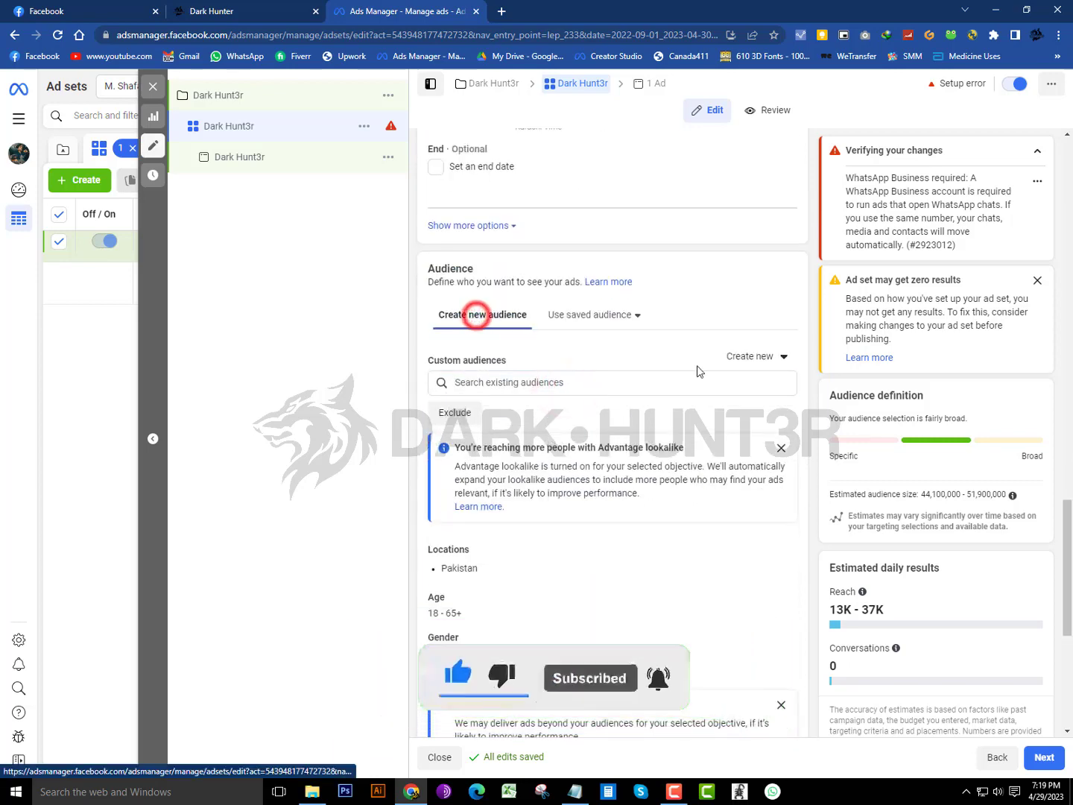
click(756, 356)
click(774, 412)
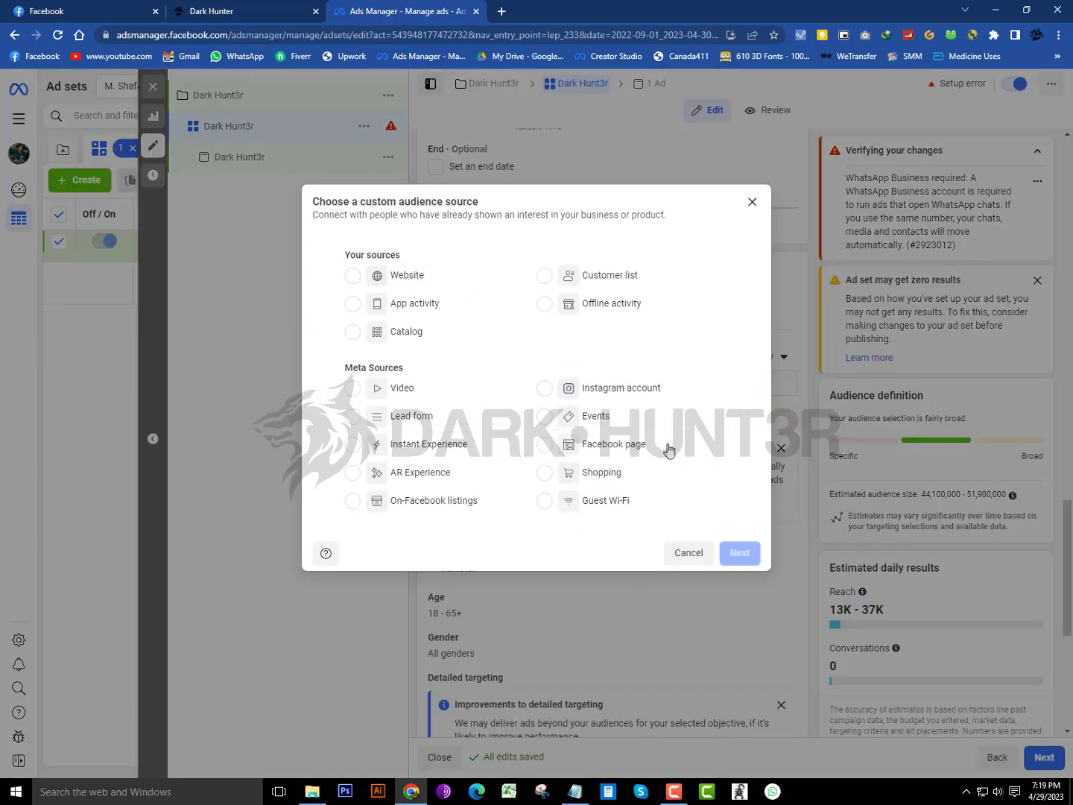
click(689, 553)
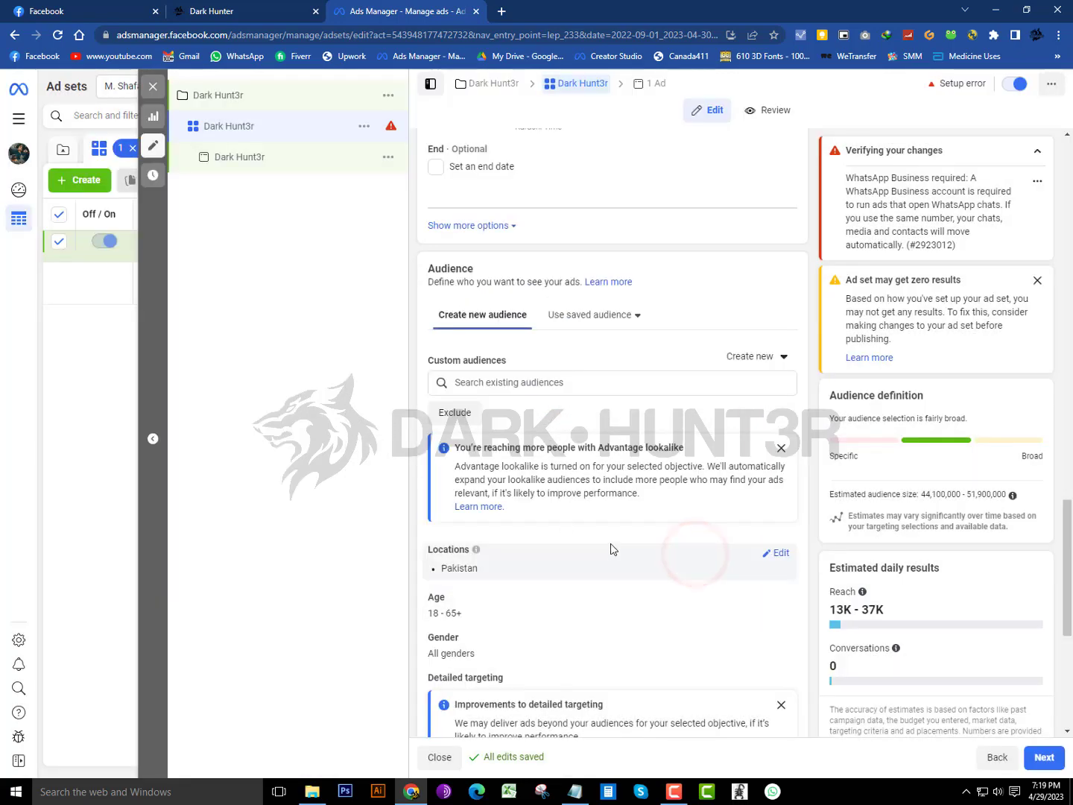
drag(483, 368, 480, 319)
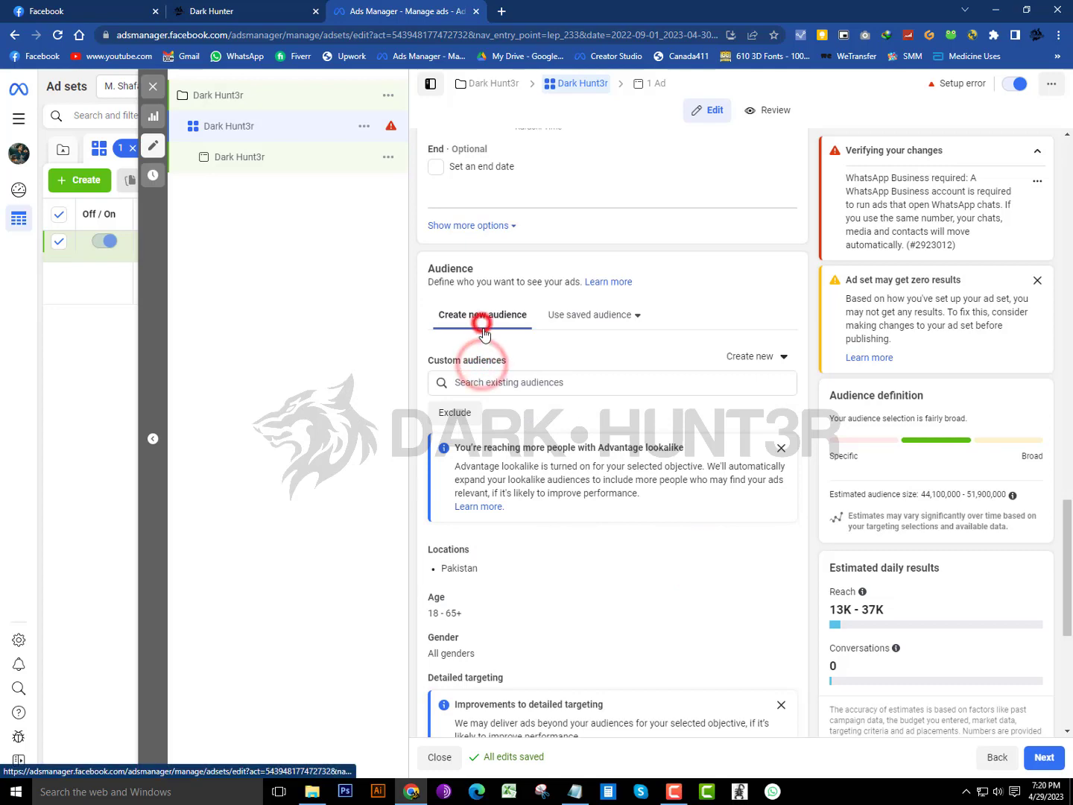
Step: Edit the audience locations and remove Pakistan from the included list
scroll(541, 581, down, 2)
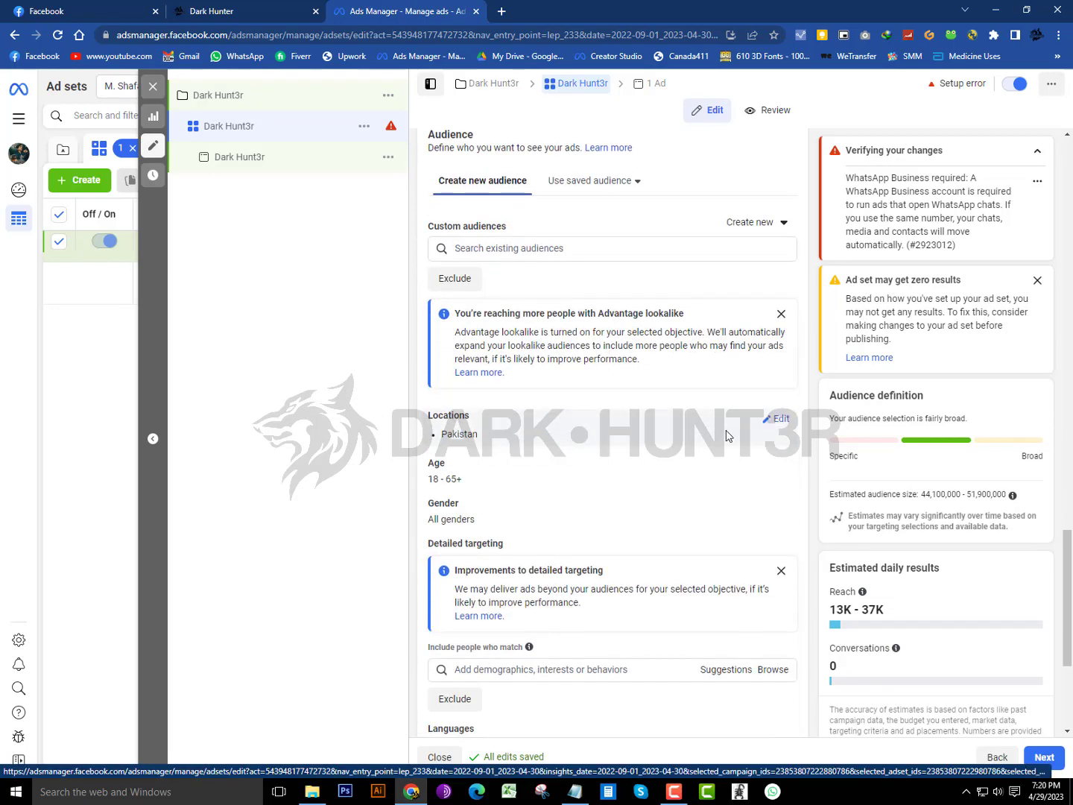
click(777, 419)
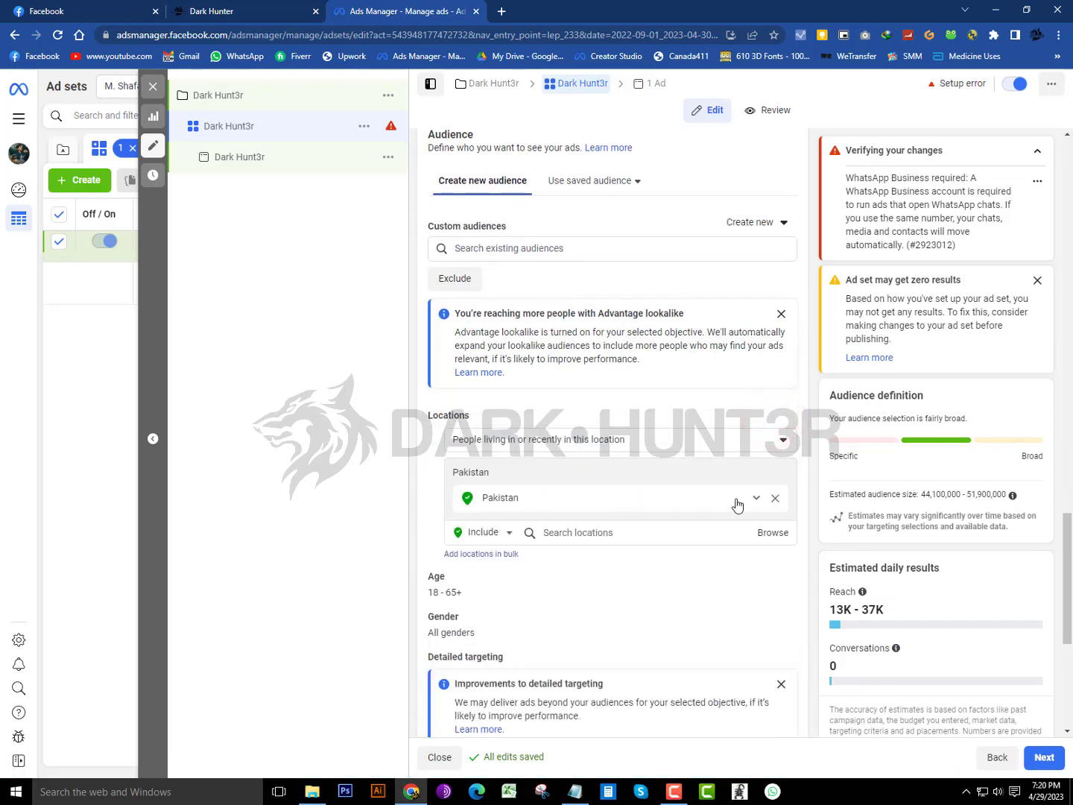
click(780, 497)
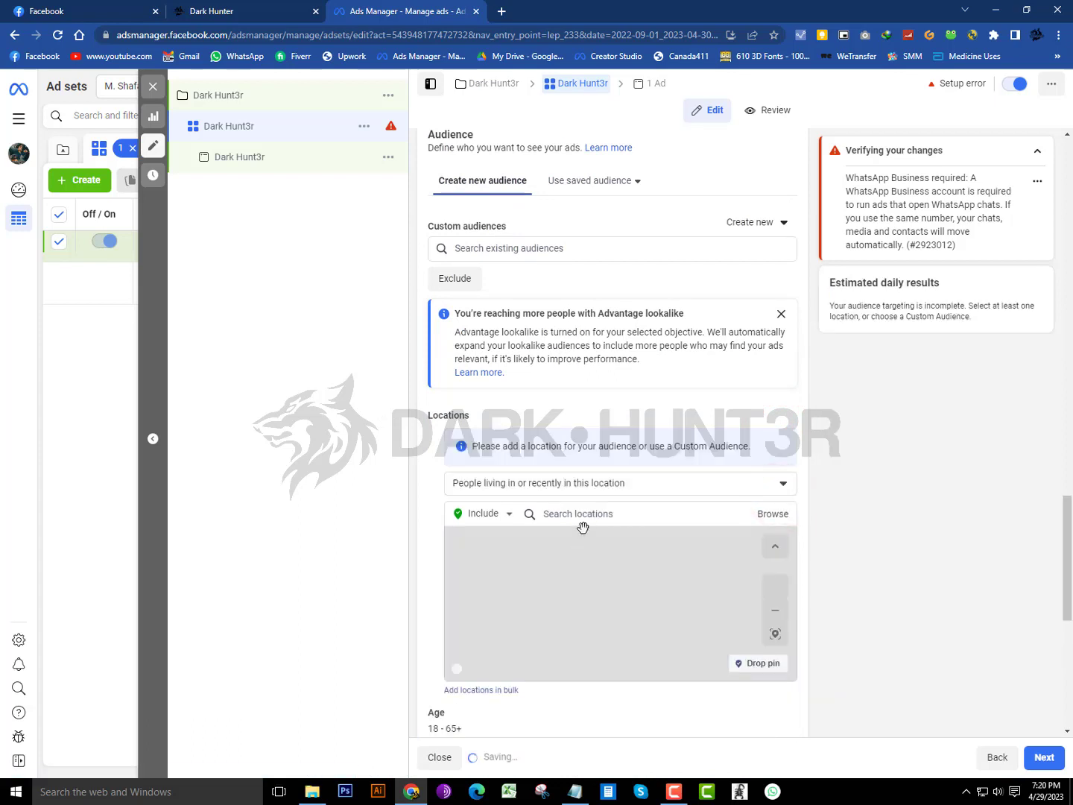
click(583, 522)
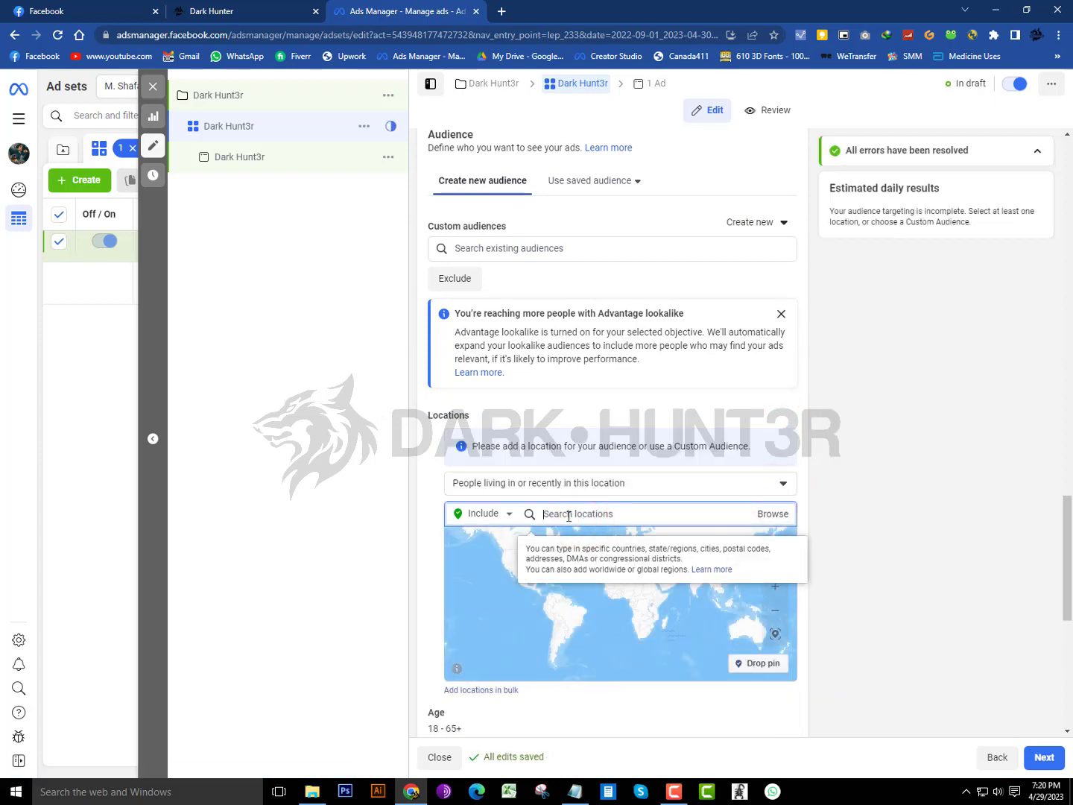
Step: Look through the options for which people in a location the ad set can target, without changing the selection
click(574, 483)
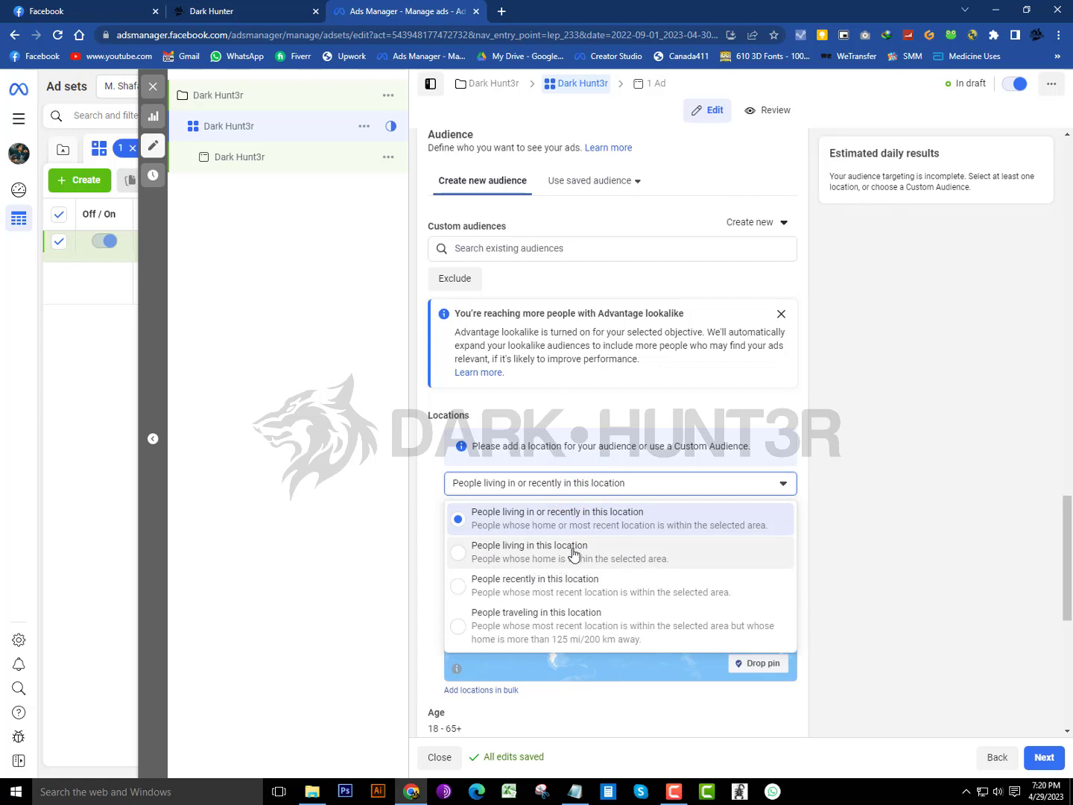
click(775, 484)
click(702, 488)
click(815, 502)
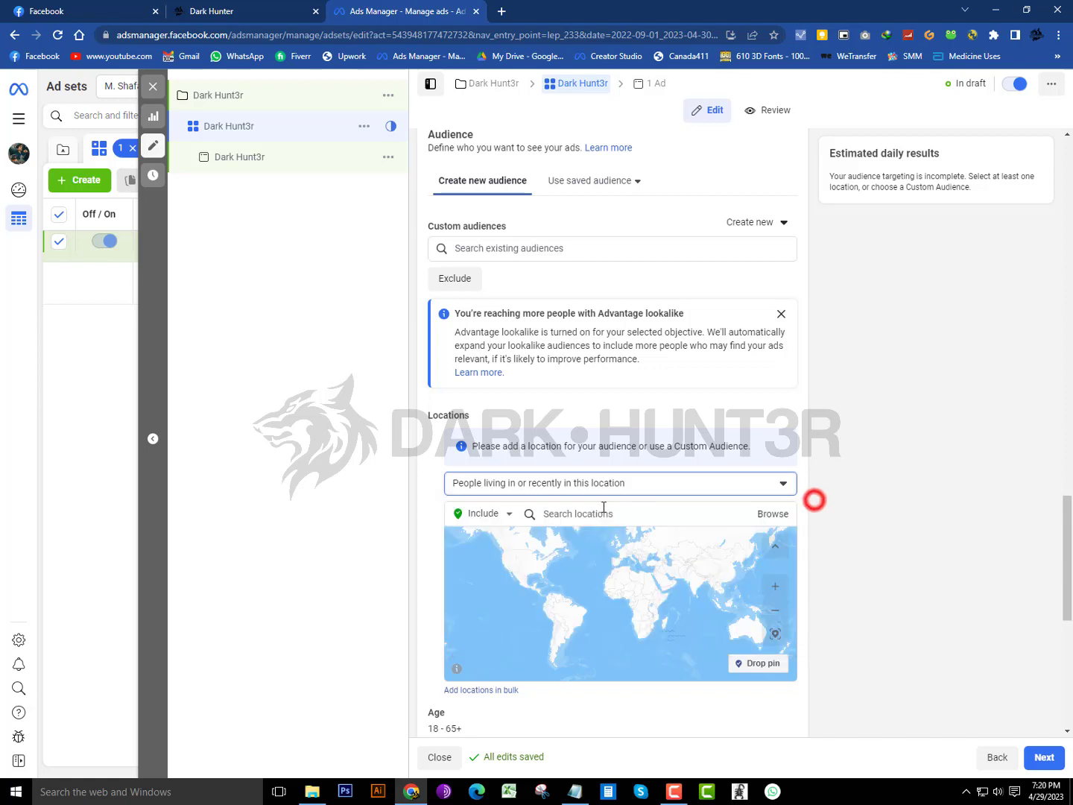
Step: Examine the include and exclude choices for locations and inspect the locations map
click(578, 514)
click(500, 512)
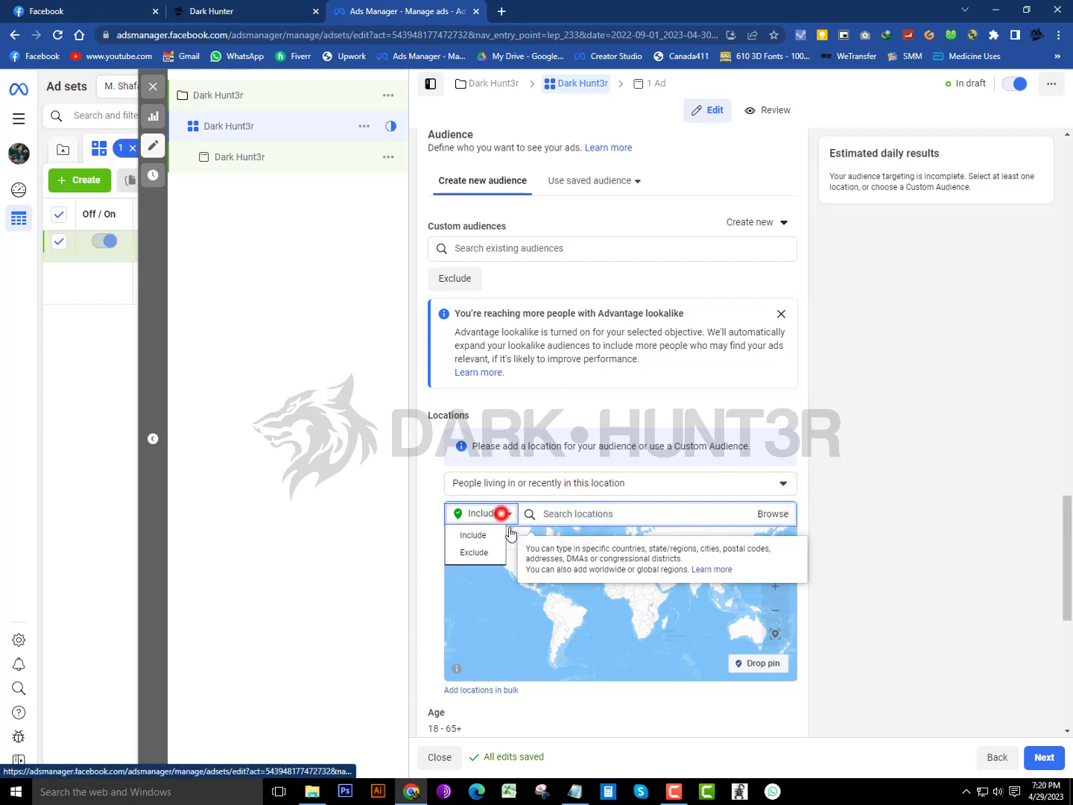
click(847, 510)
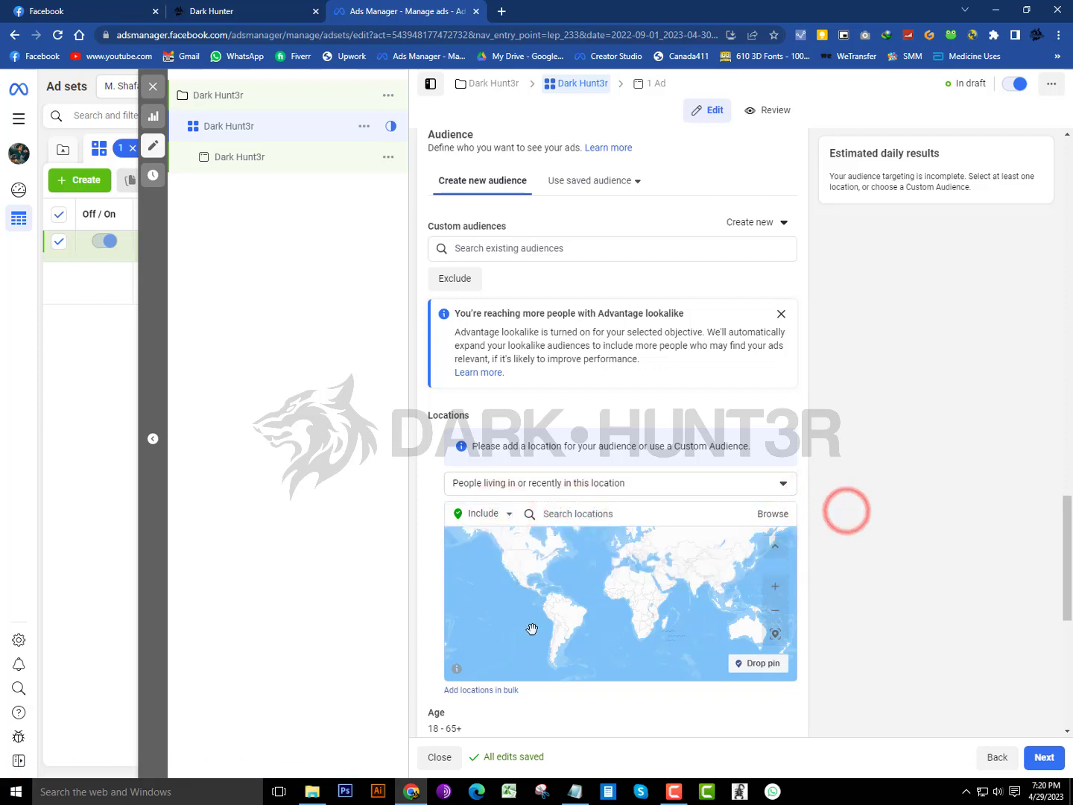
scroll(572, 617, up, 3)
scroll(573, 617, down, 3)
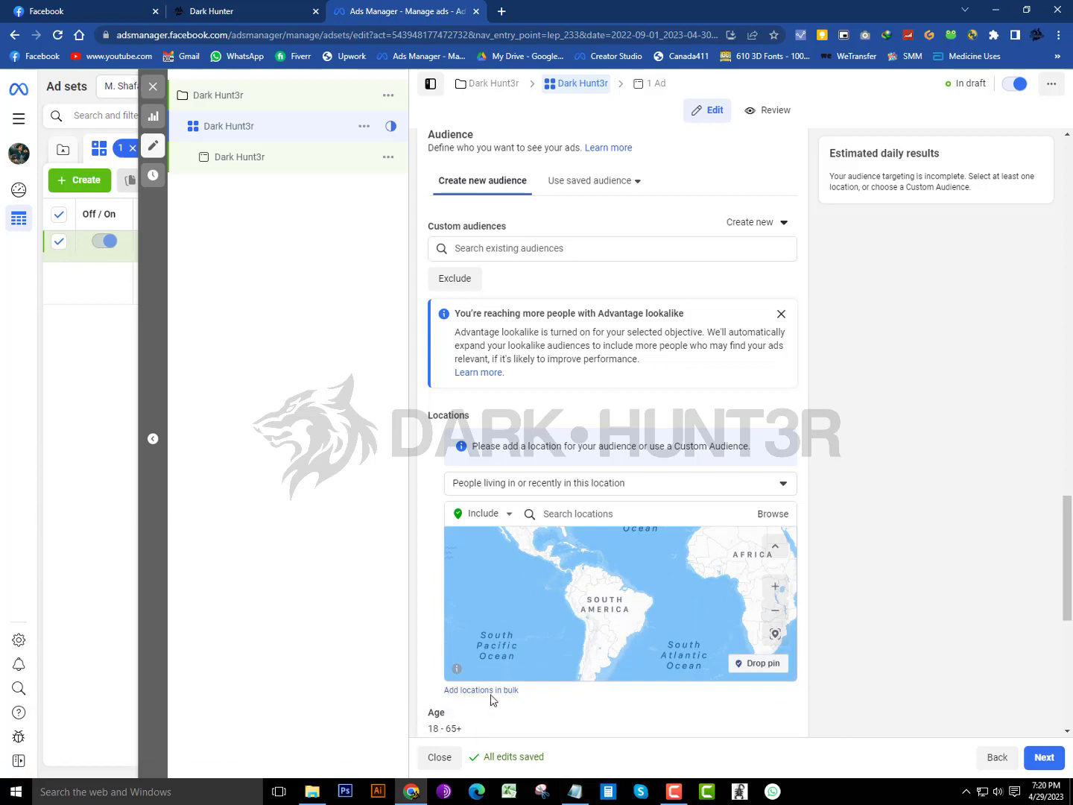
click(873, 576)
Step: Open the audience age range for editing and look at the minimum age options without changing them
scroll(873, 575, down, 5)
click(439, 388)
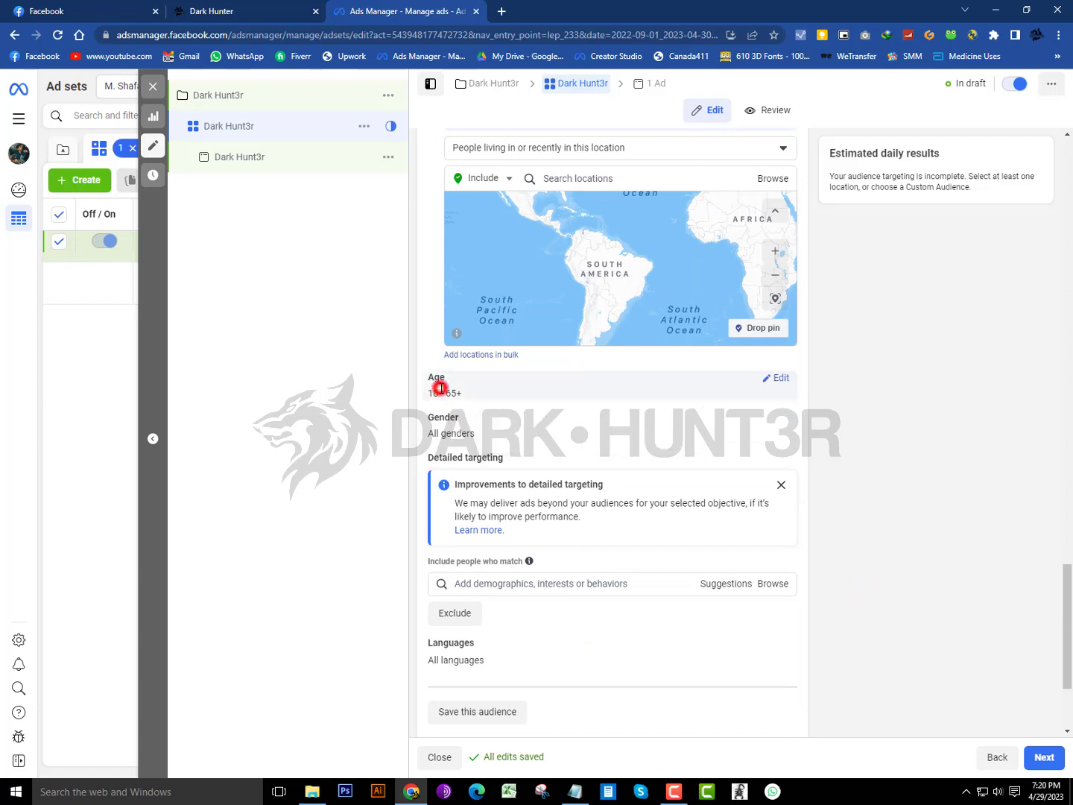
click(782, 378)
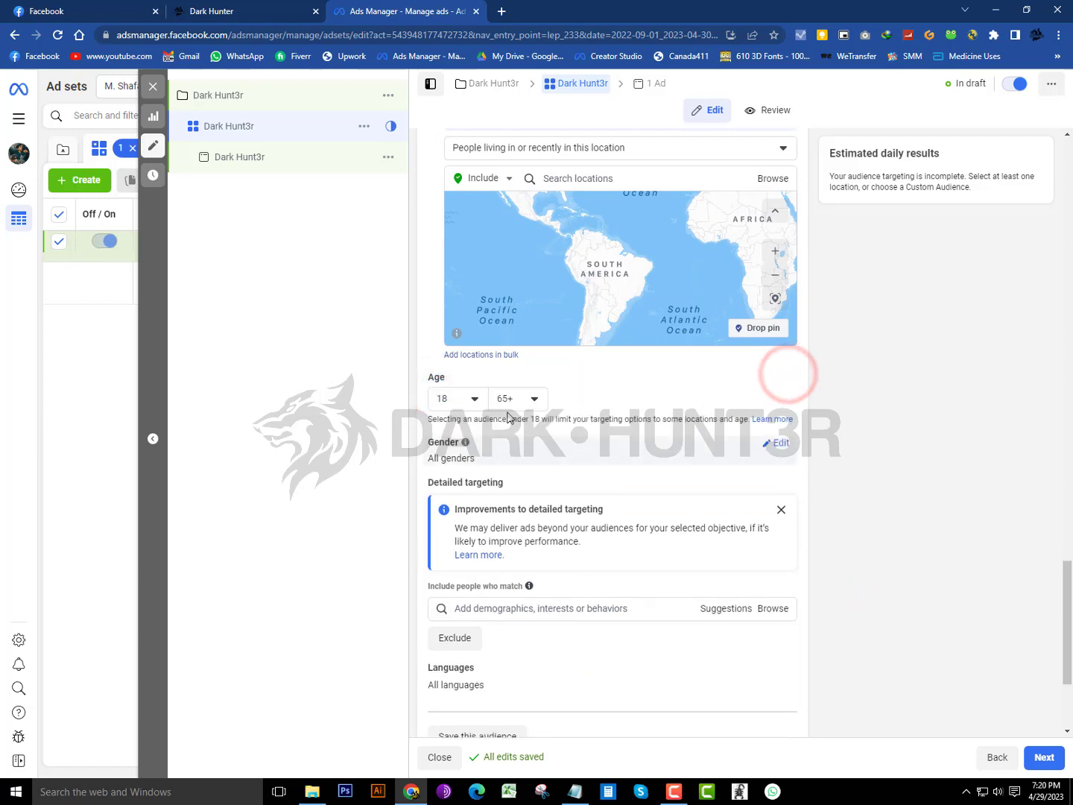
click(477, 407)
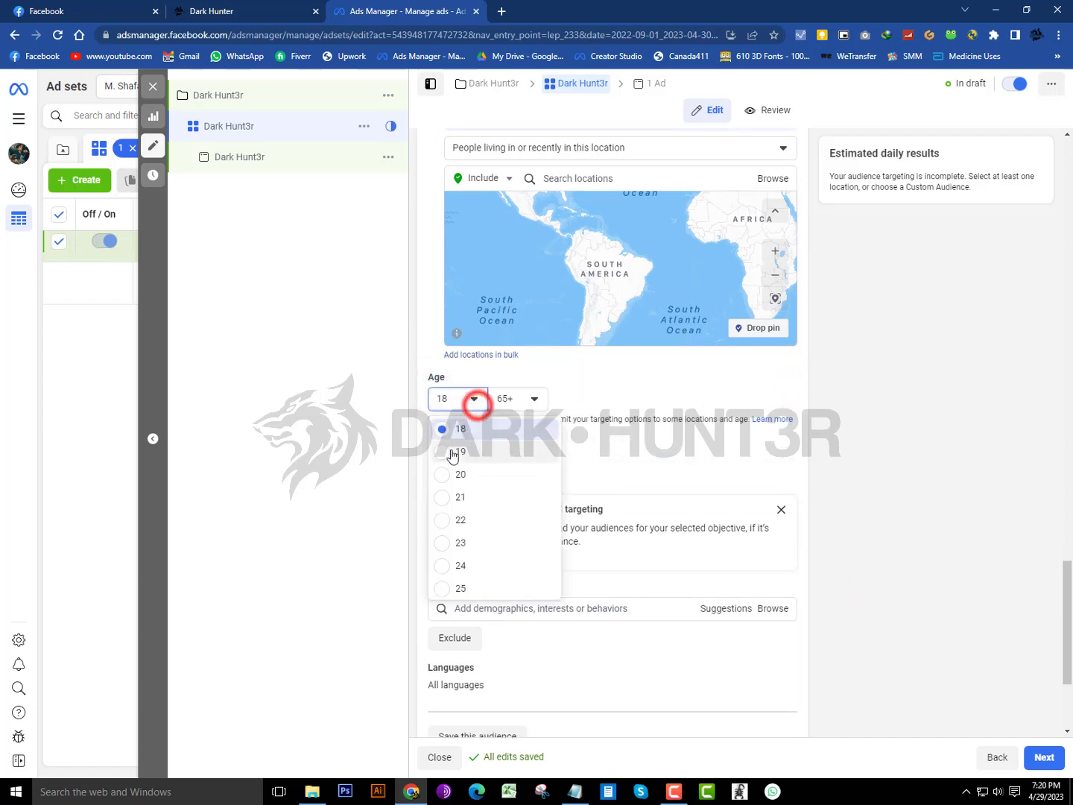
click(823, 459)
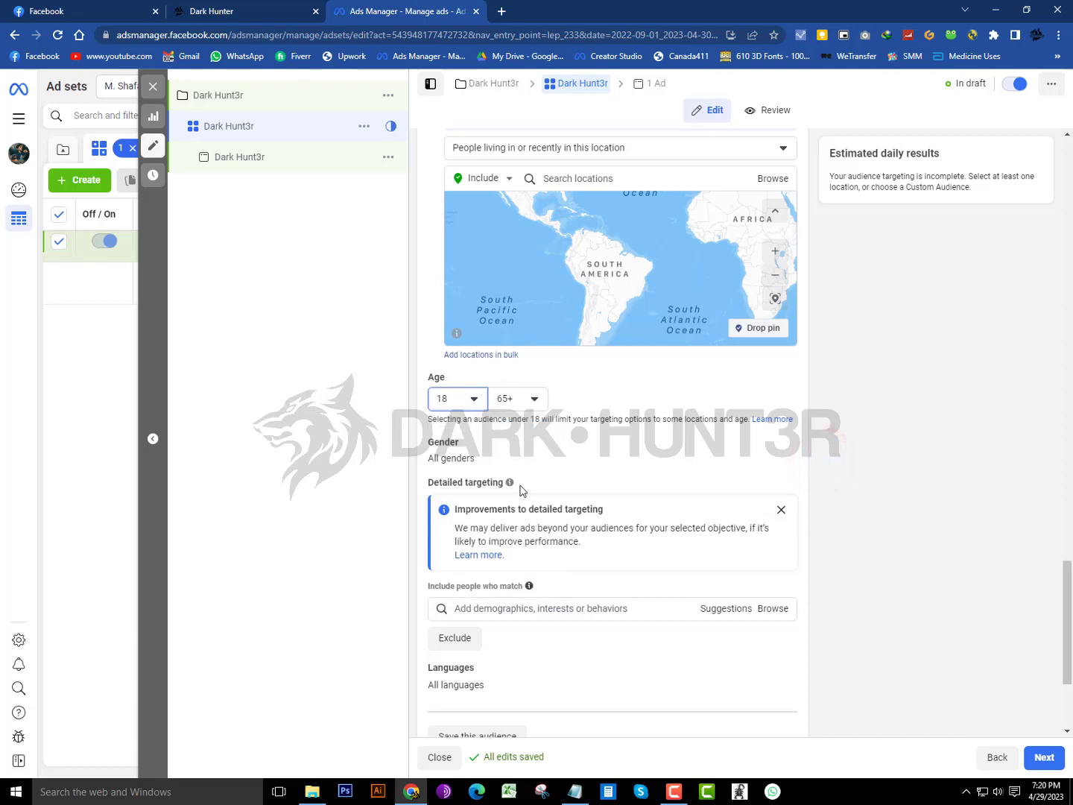
Step: Open the audience gender setting for editing and dismiss the notice about improvements to detailed targeting
click(473, 457)
click(775, 445)
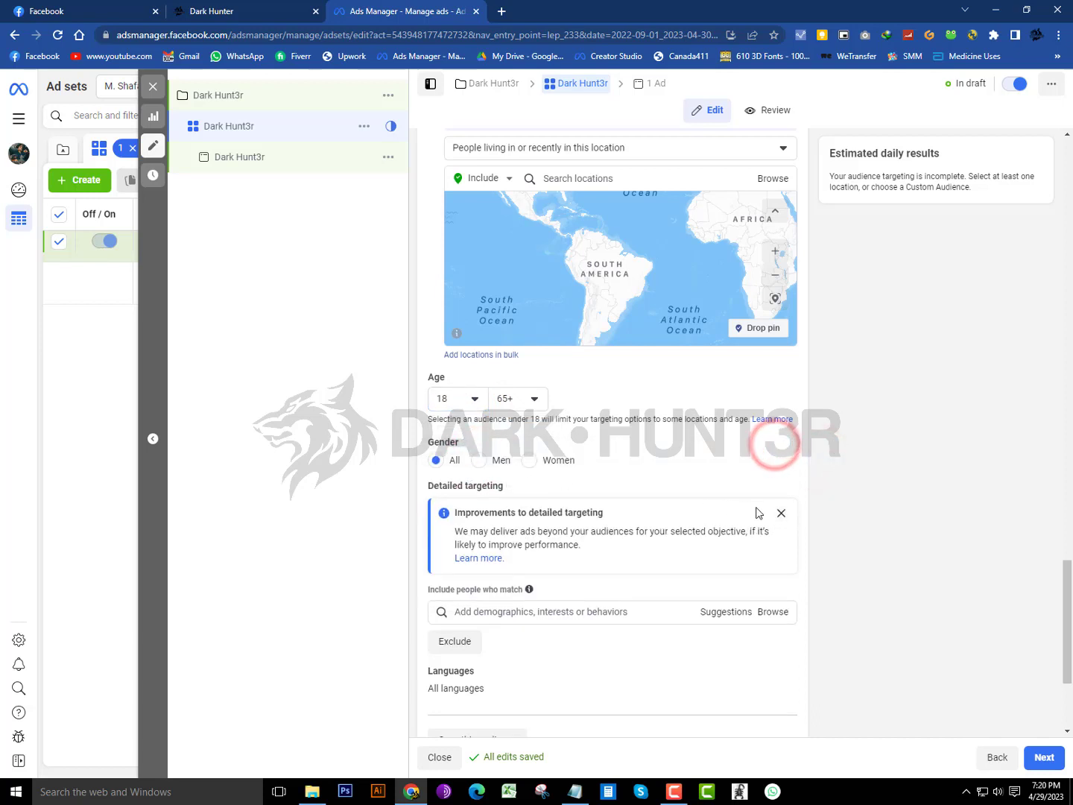
click(781, 513)
scroll(816, 520, down, 2)
click(504, 409)
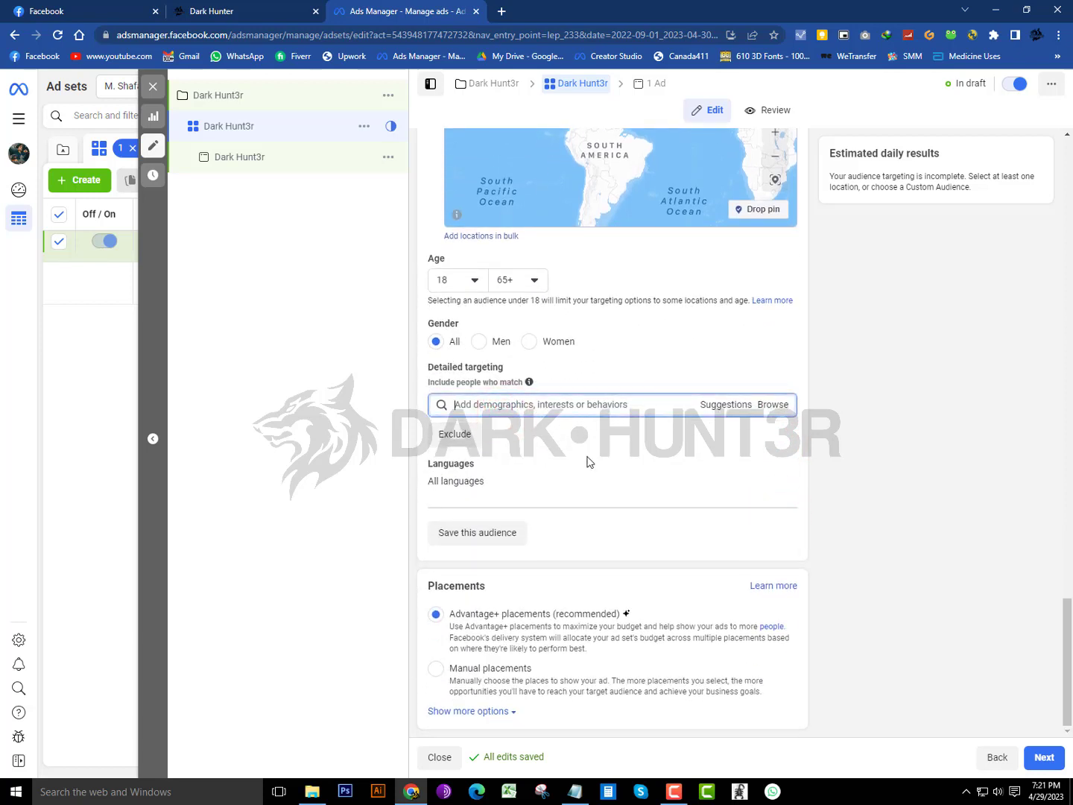
click(483, 413)
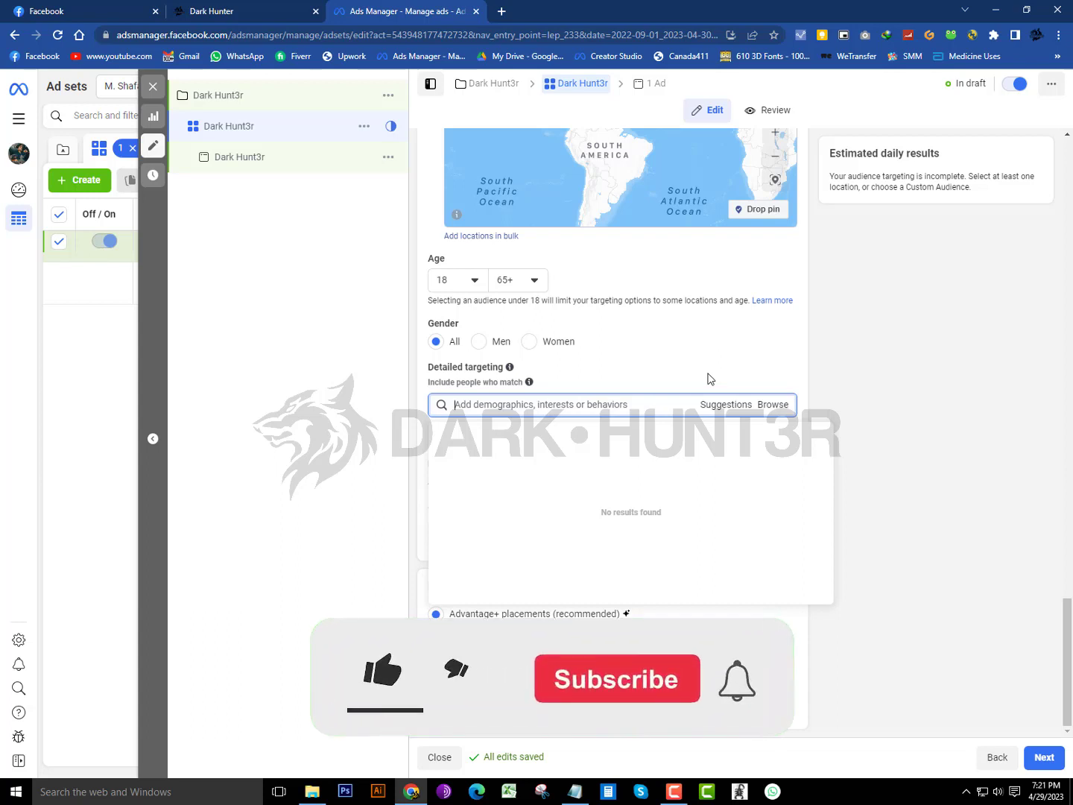
text(bod)
key(BackSpace)
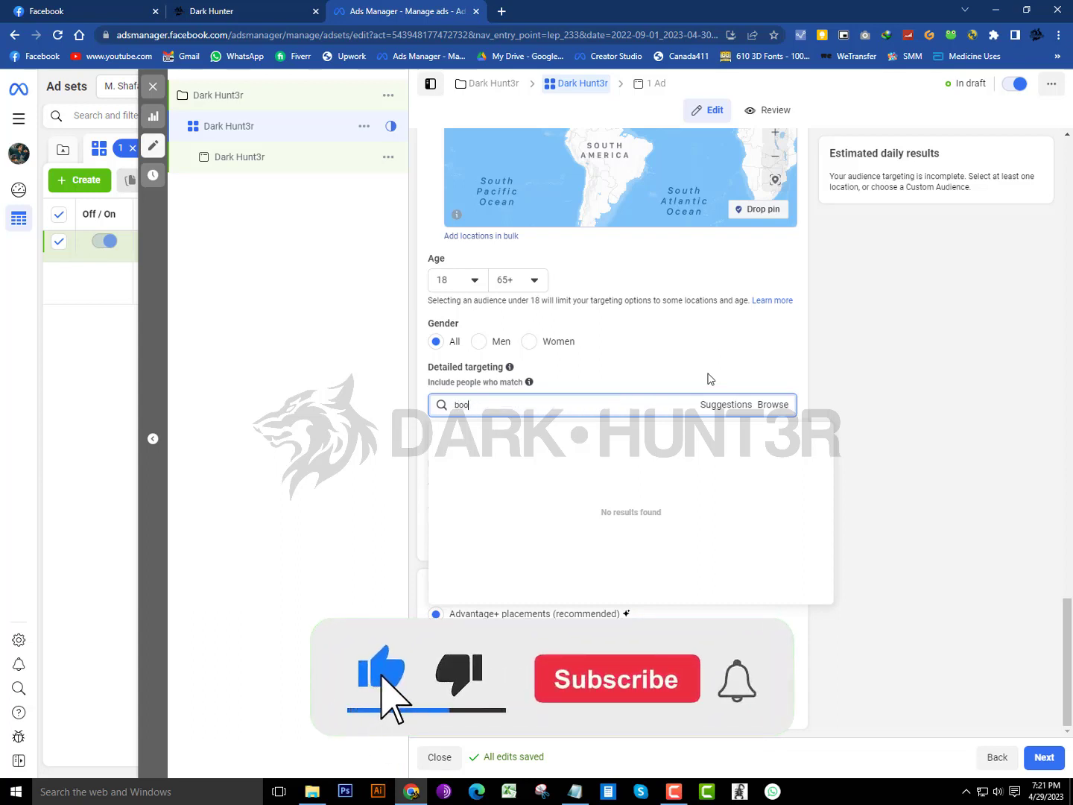
key(BackSpace)
key(BackSpace)
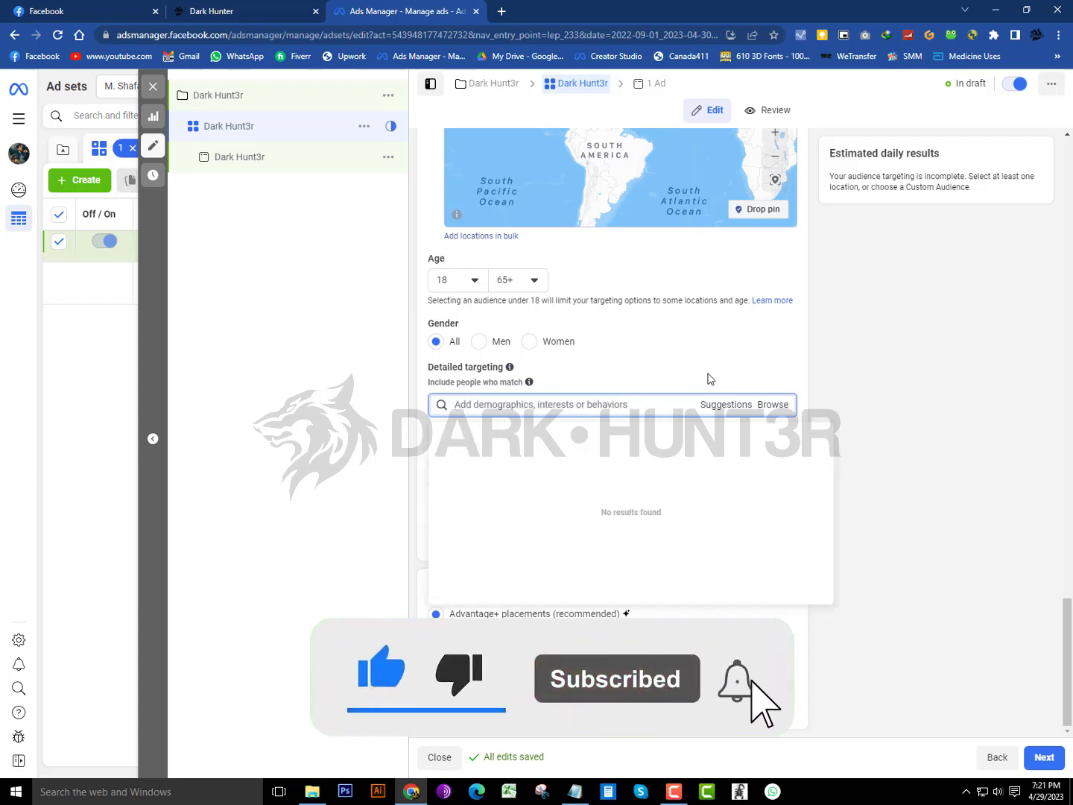
Step: Search the detailed targeting for "it" and include the IT and Technical Services industry demographic
text(it)
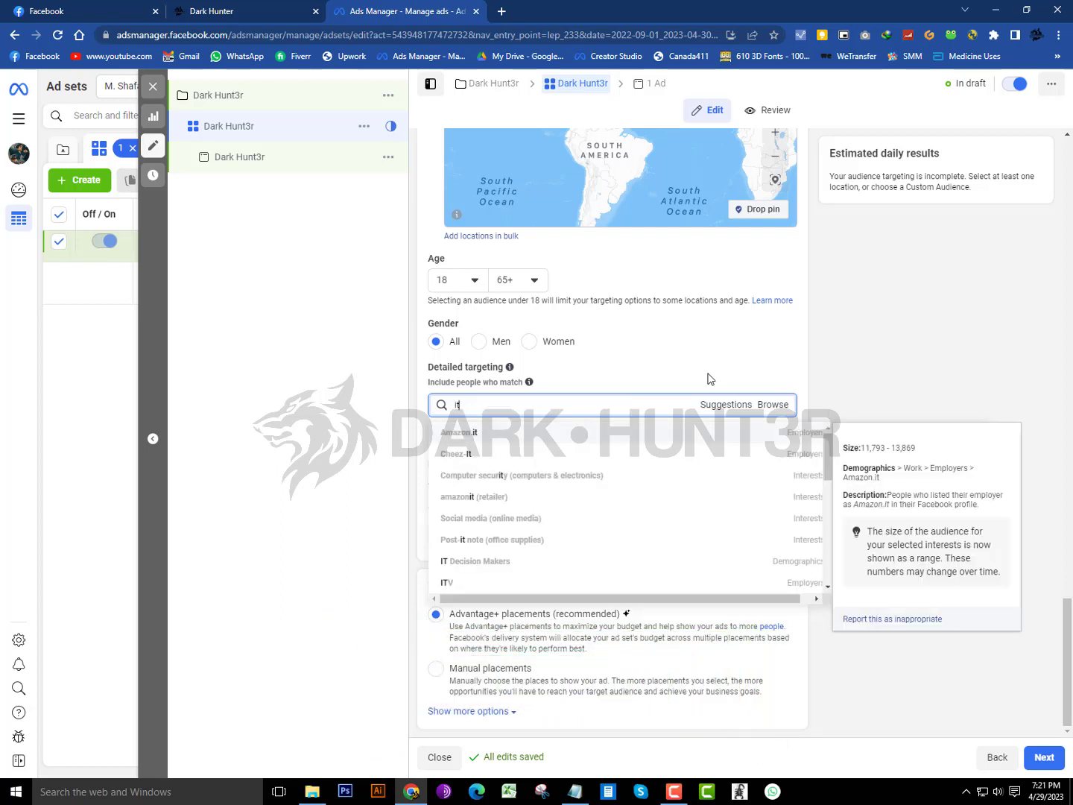
scroll(481, 580, down, 2)
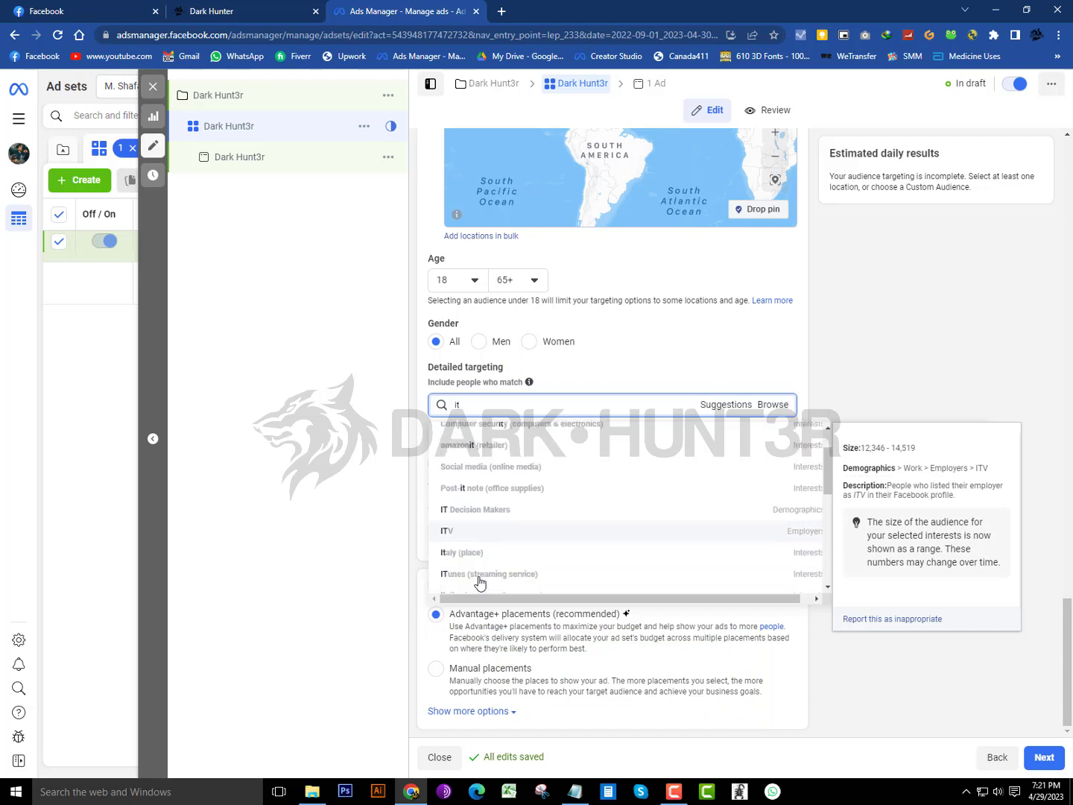
scroll(486, 579, down, 2)
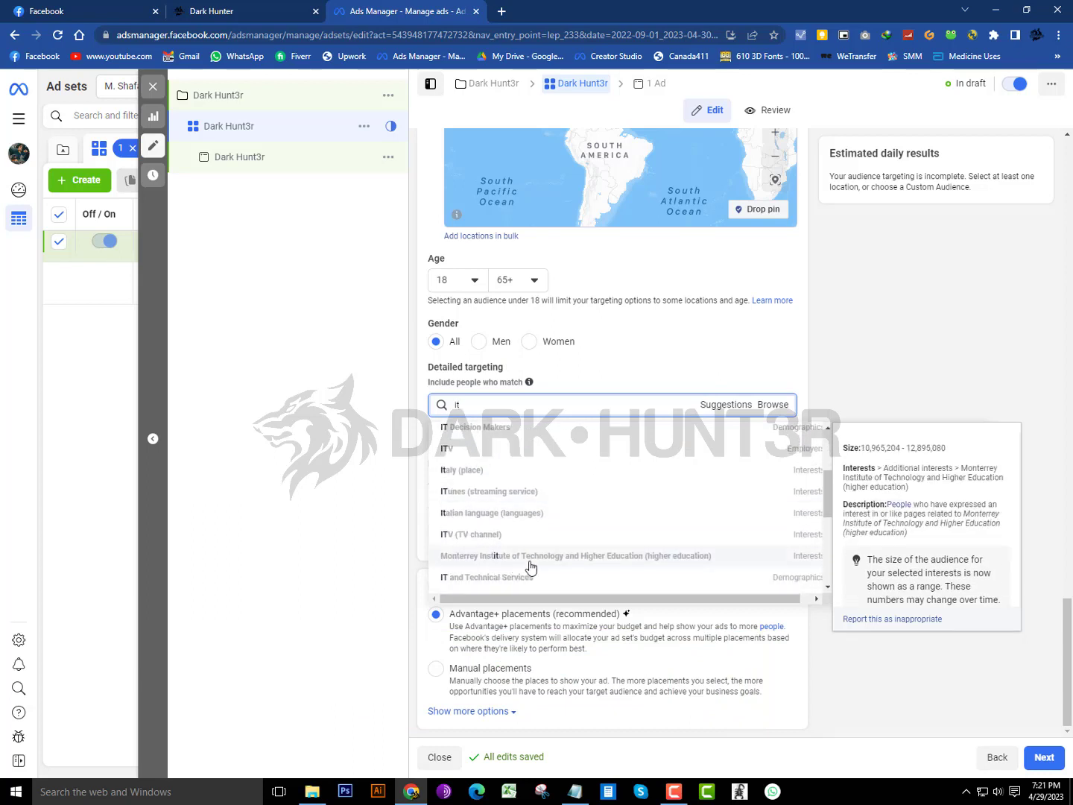
scroll(576, 566, down, 3)
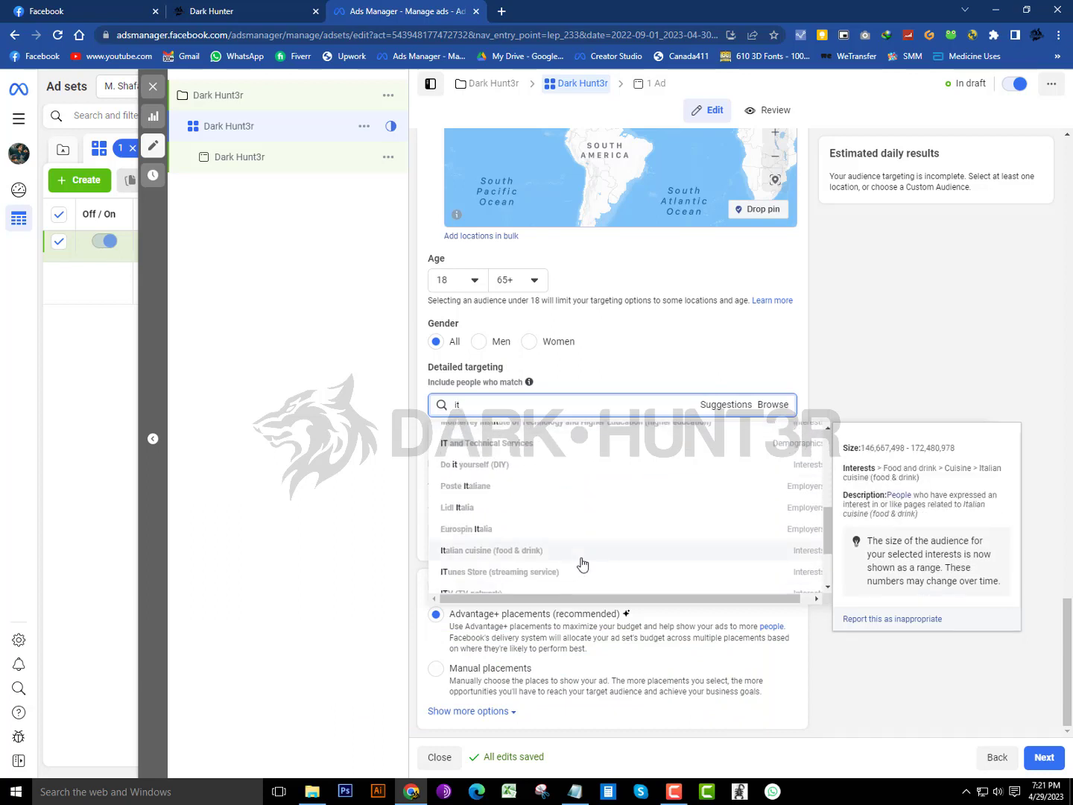
scroll(582, 564, down, 2)
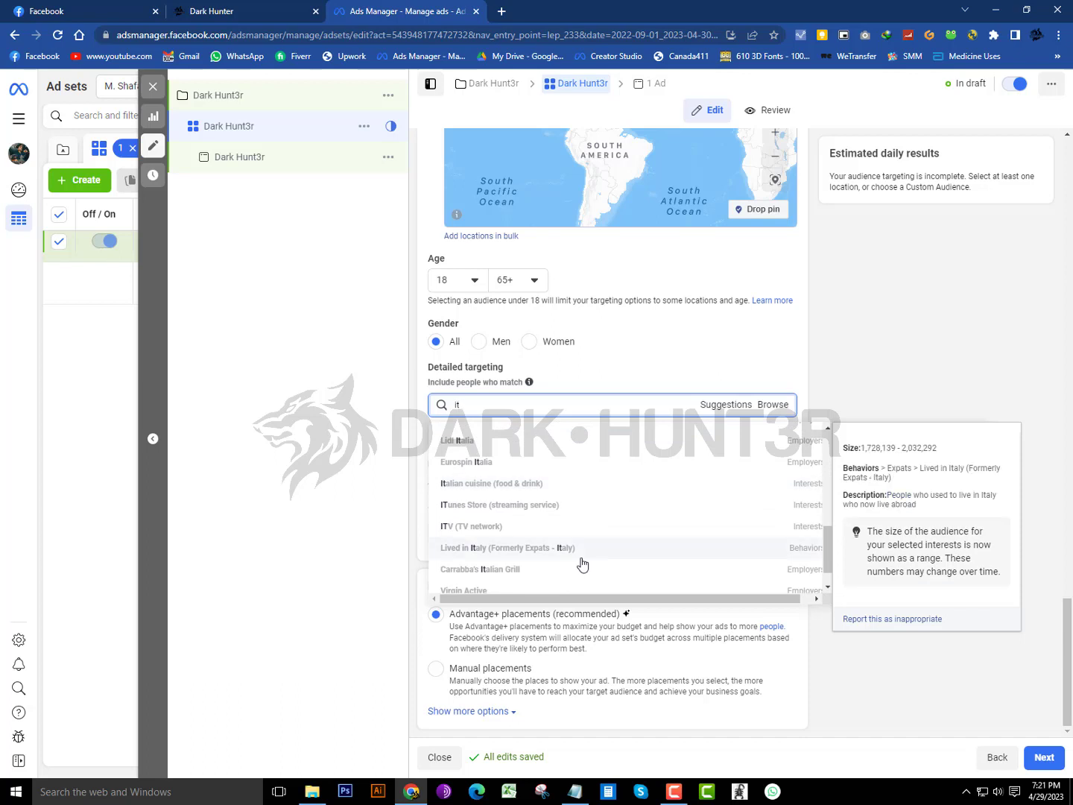
scroll(583, 564, down, 1)
scroll(758, 439, up, 3)
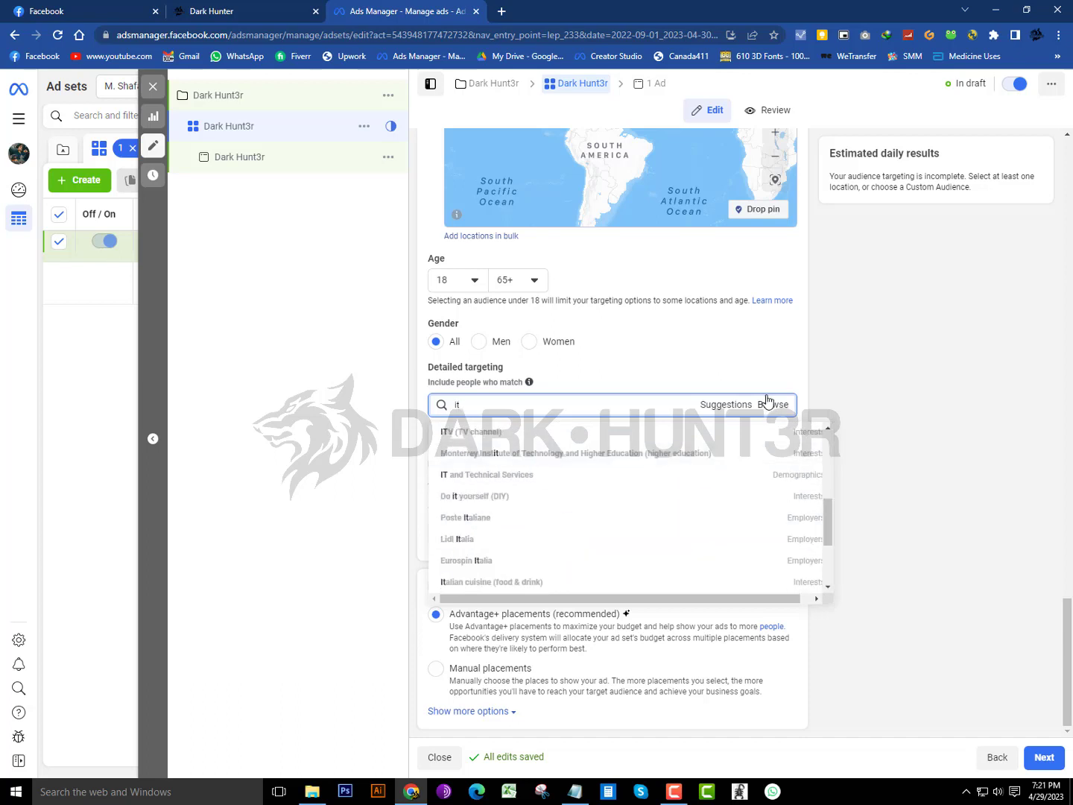
scroll(521, 495, up, 1)
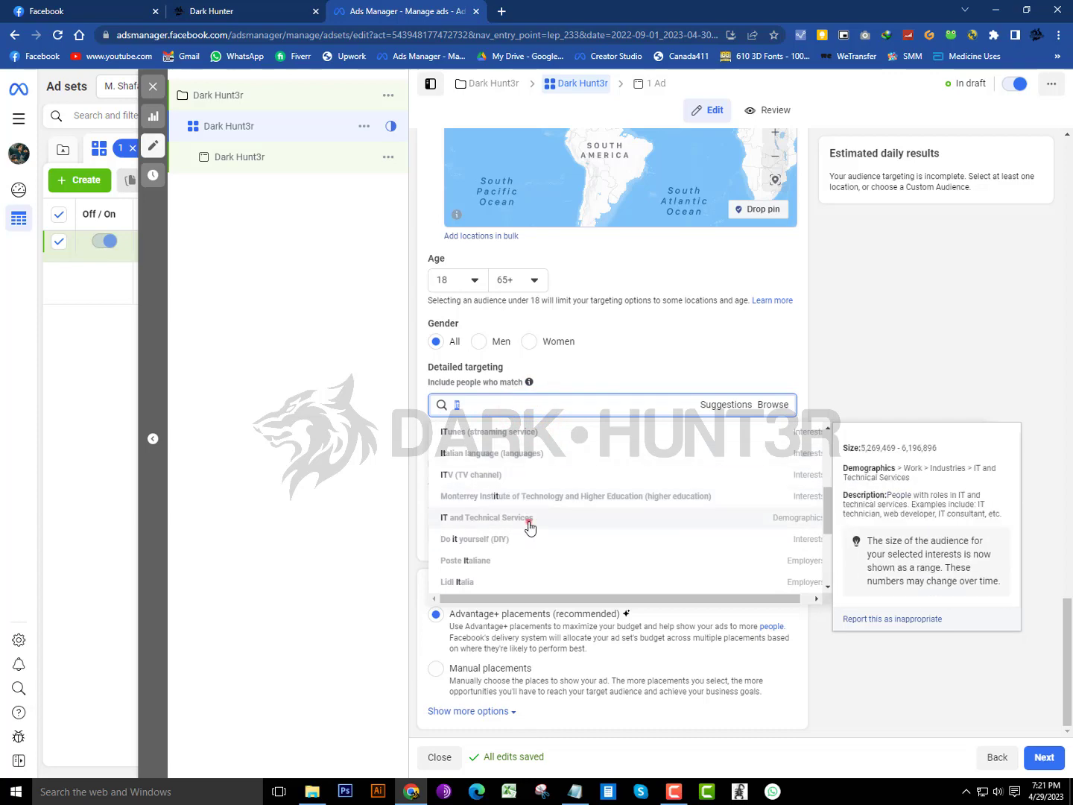
click(529, 521)
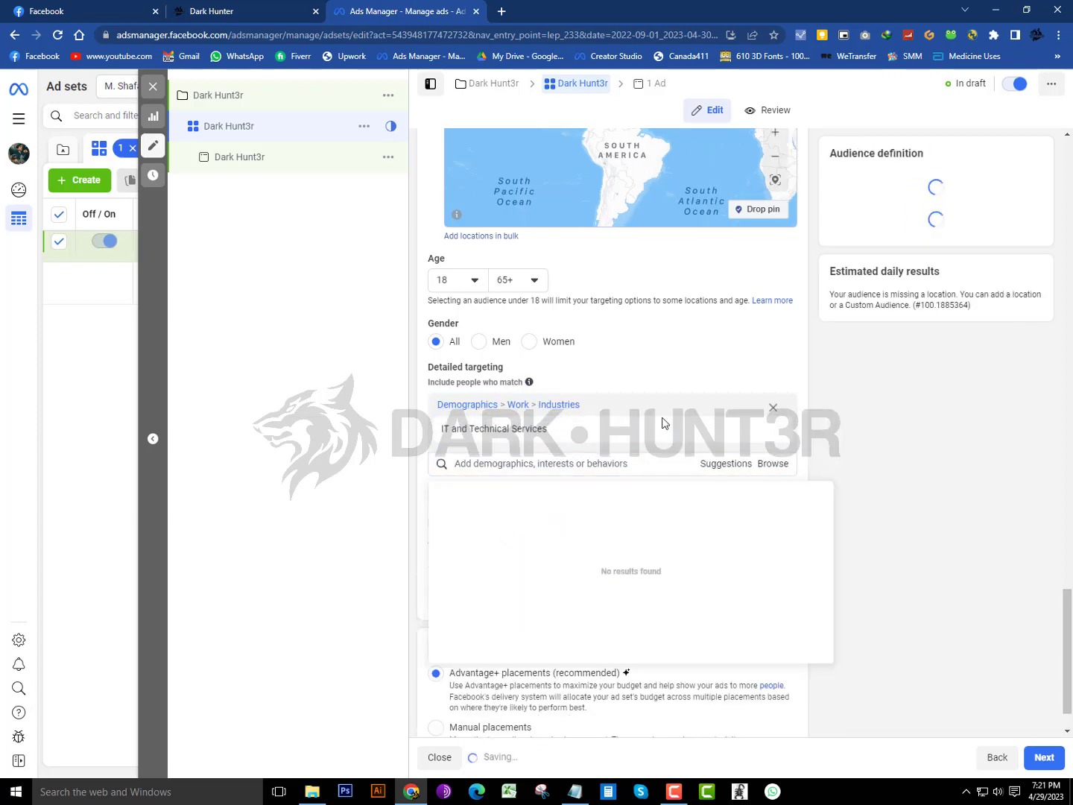
Step: Look through the suggested demographics, job titles and interests for detailed targeting without adding any
mouse_move(776, 431)
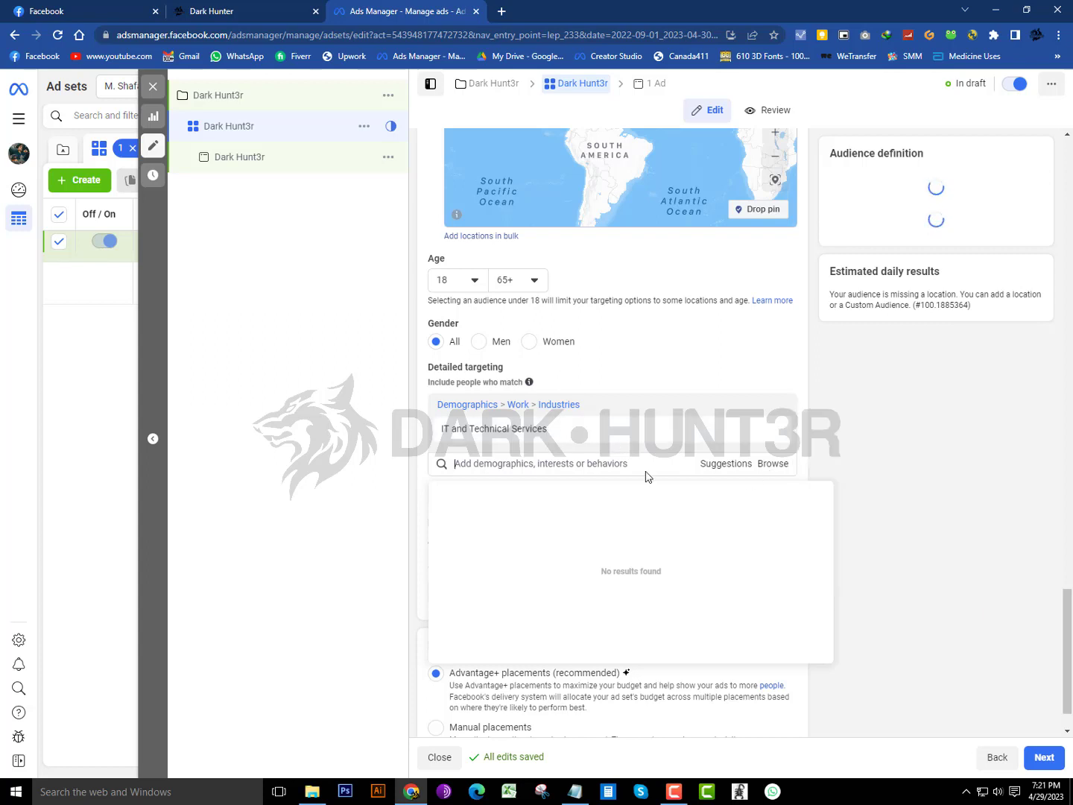
click(721, 463)
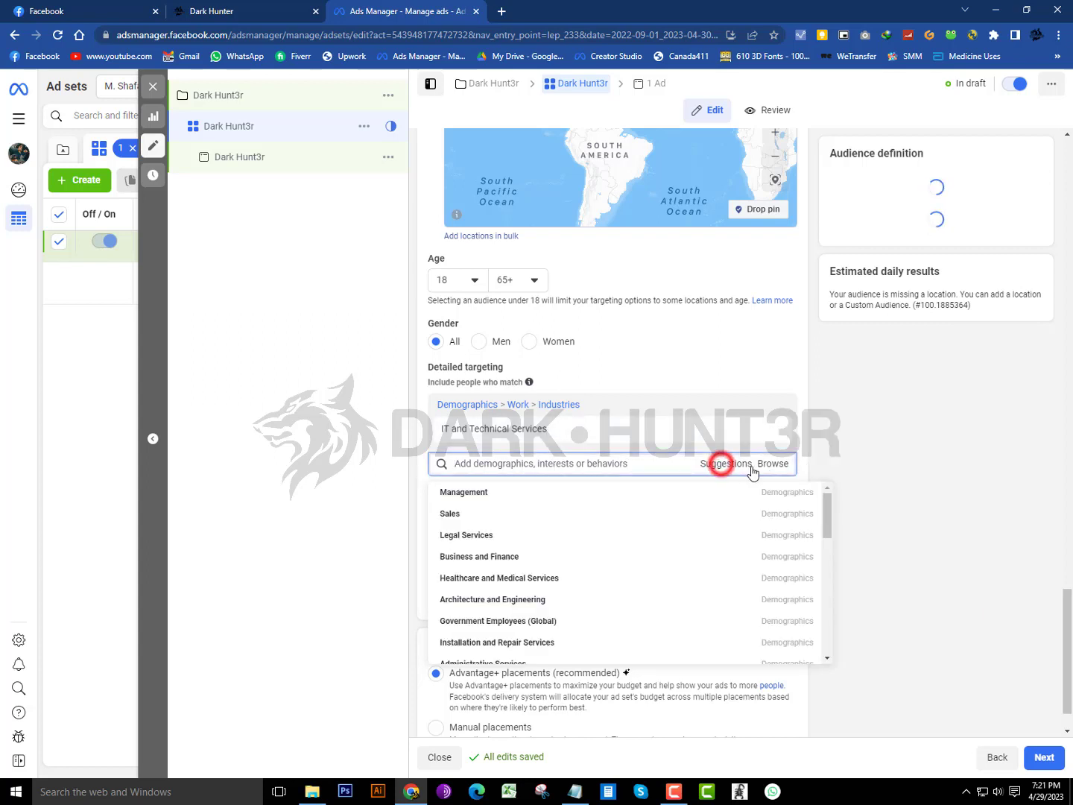
click(470, 436)
scroll(556, 611, down, 1)
scroll(559, 624, down, 3)
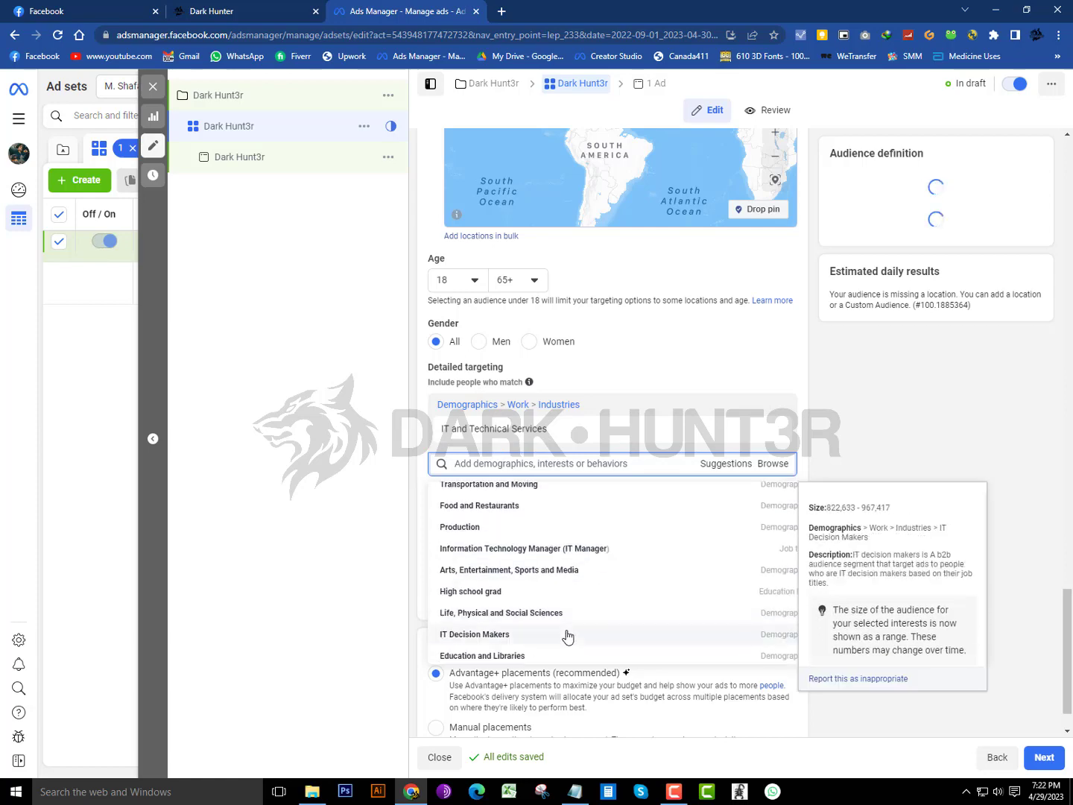
scroll(477, 597, down, 3)
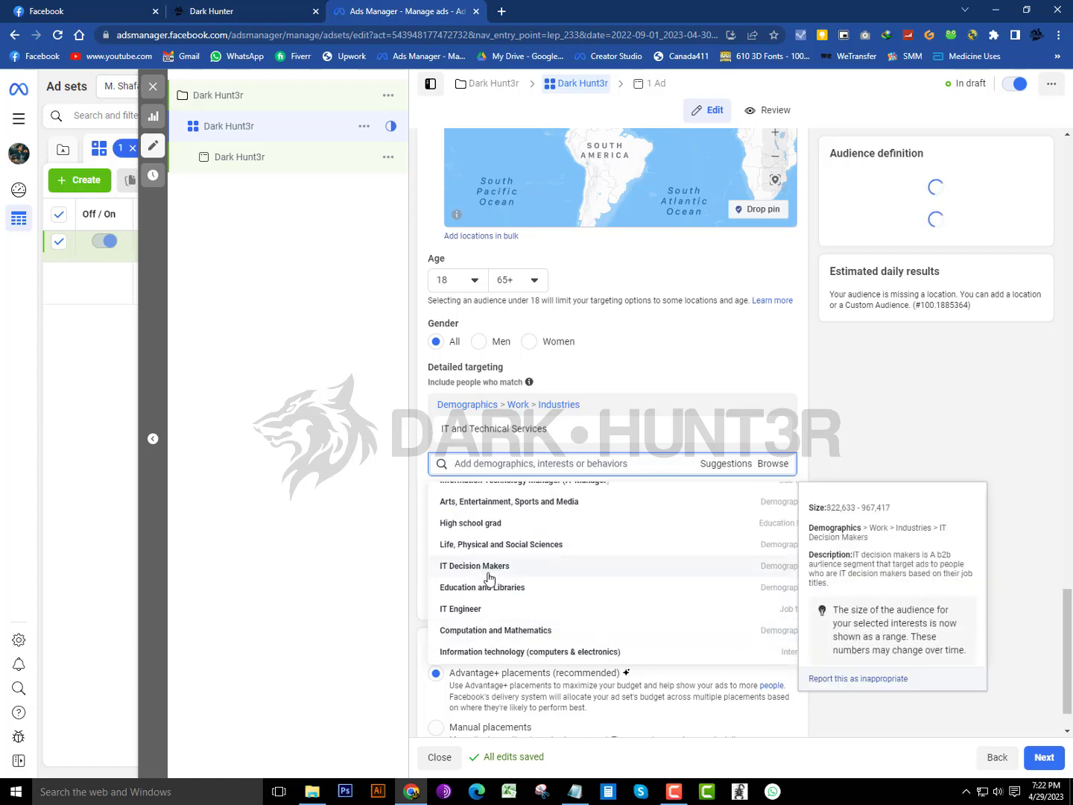
click(400, 511)
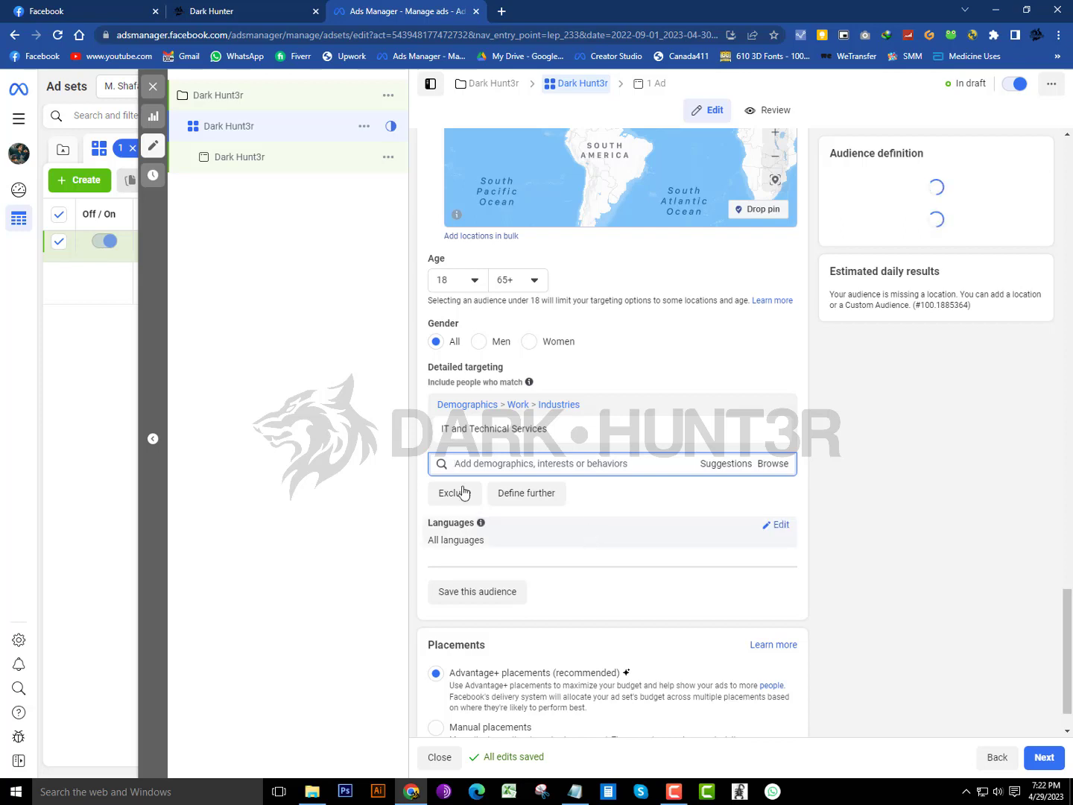
Step: Remove IT and Technical Services from the included detailed targeting
click(488, 467)
click(774, 429)
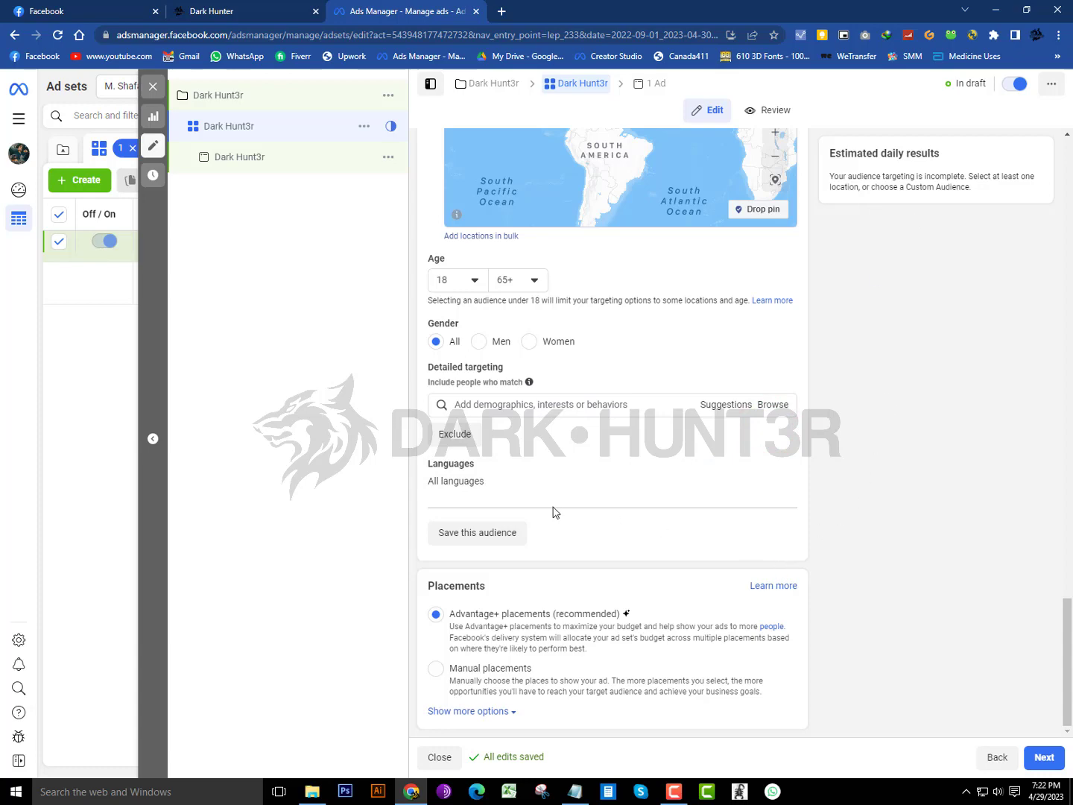
click(532, 406)
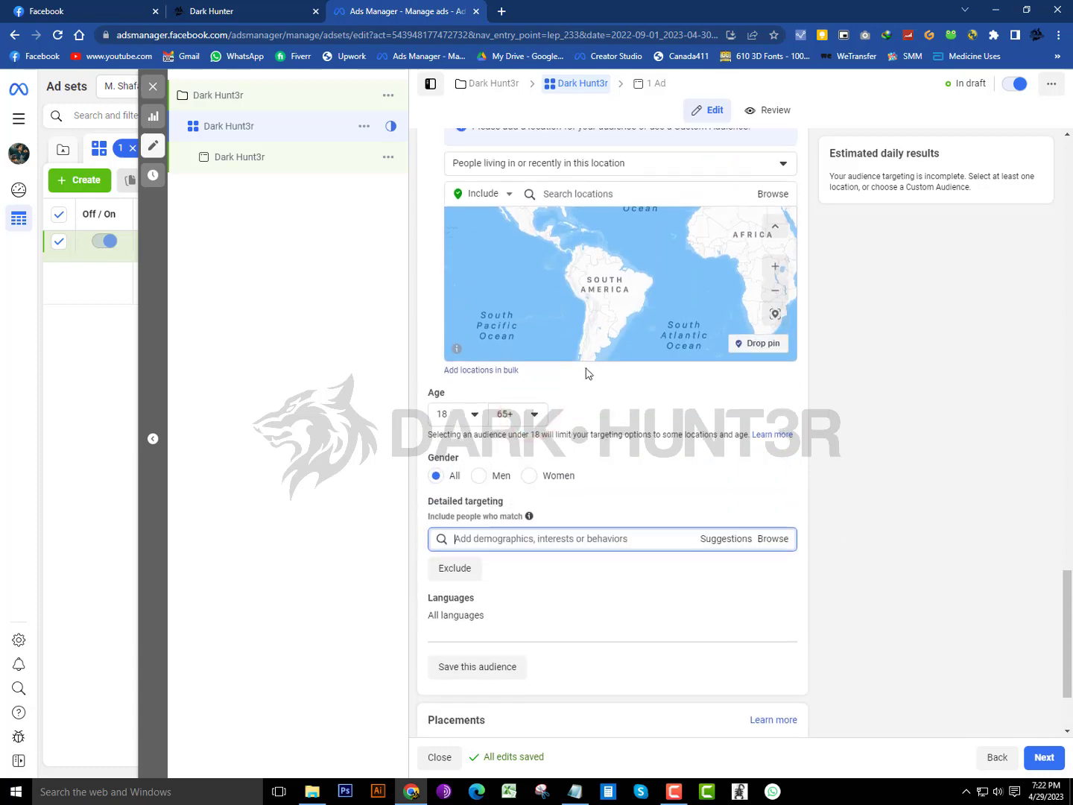
Step: Search the included audience locations for "pakistan" and try to add the country Pakistan
click(588, 266)
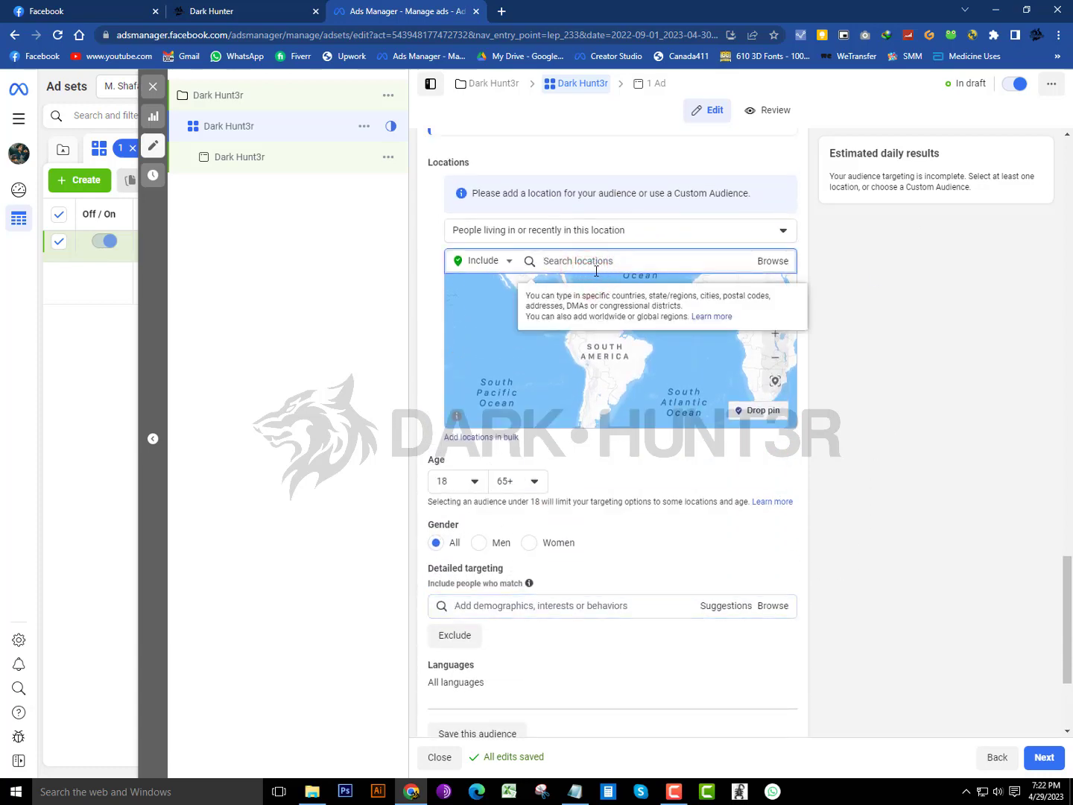
text(pak)
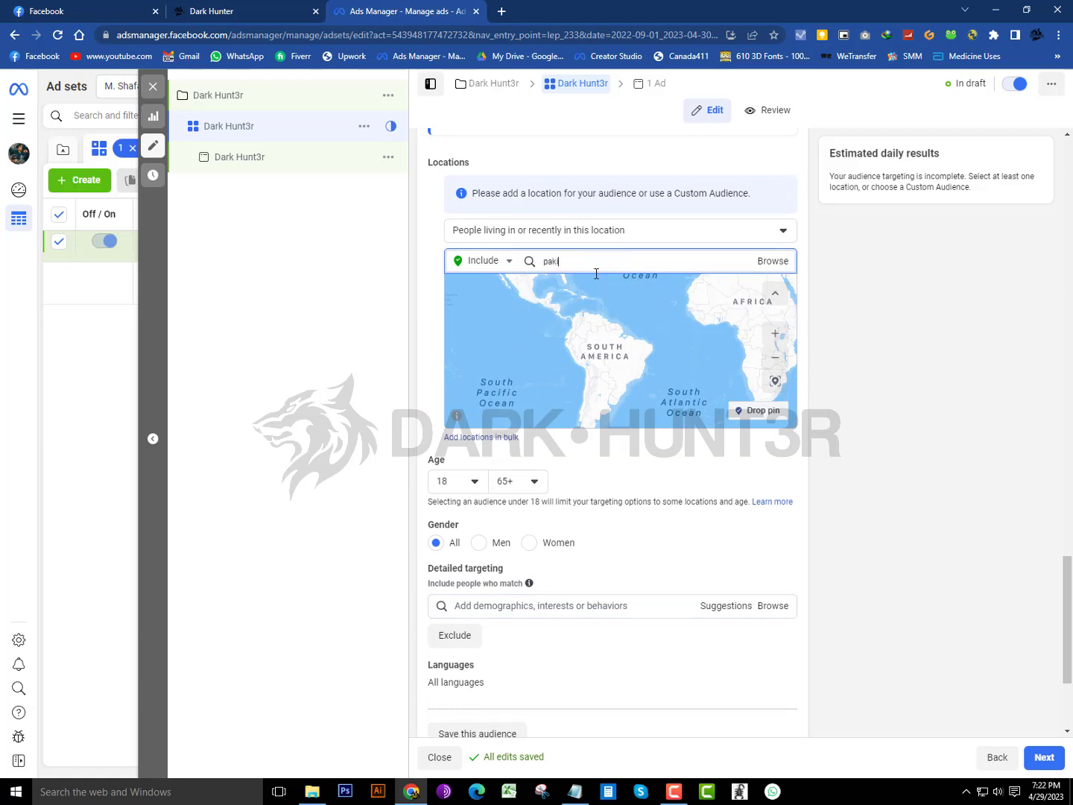
text(i)
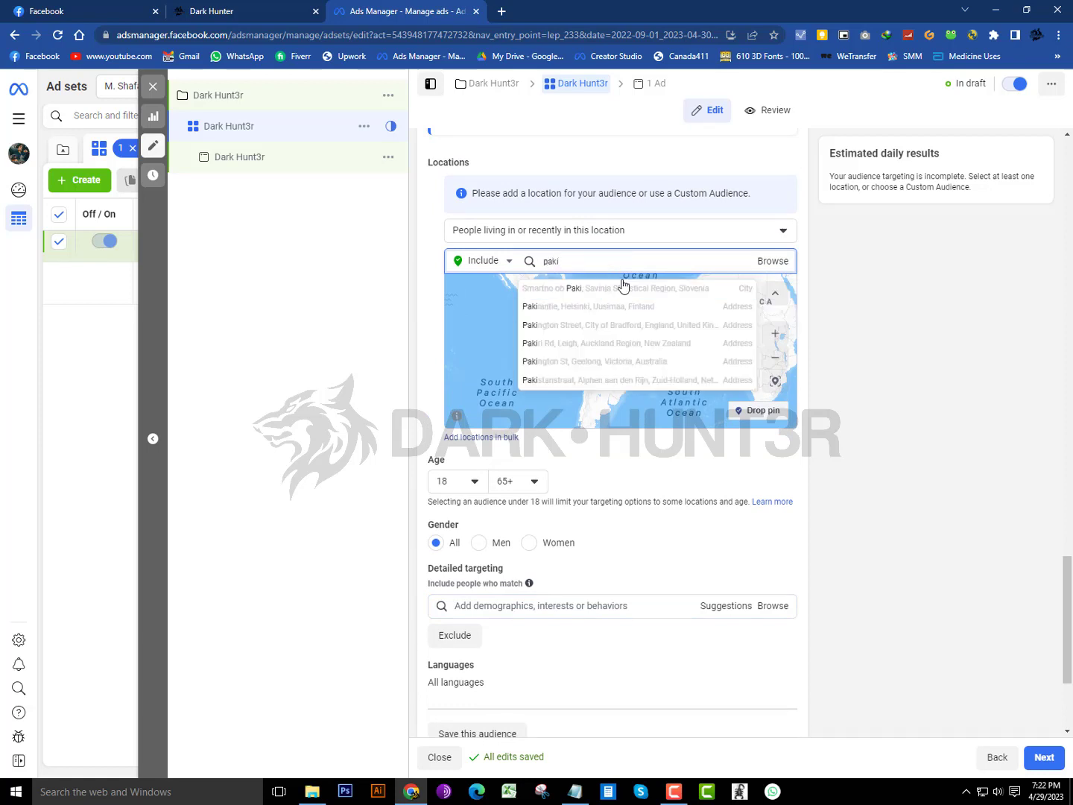
text(stan)
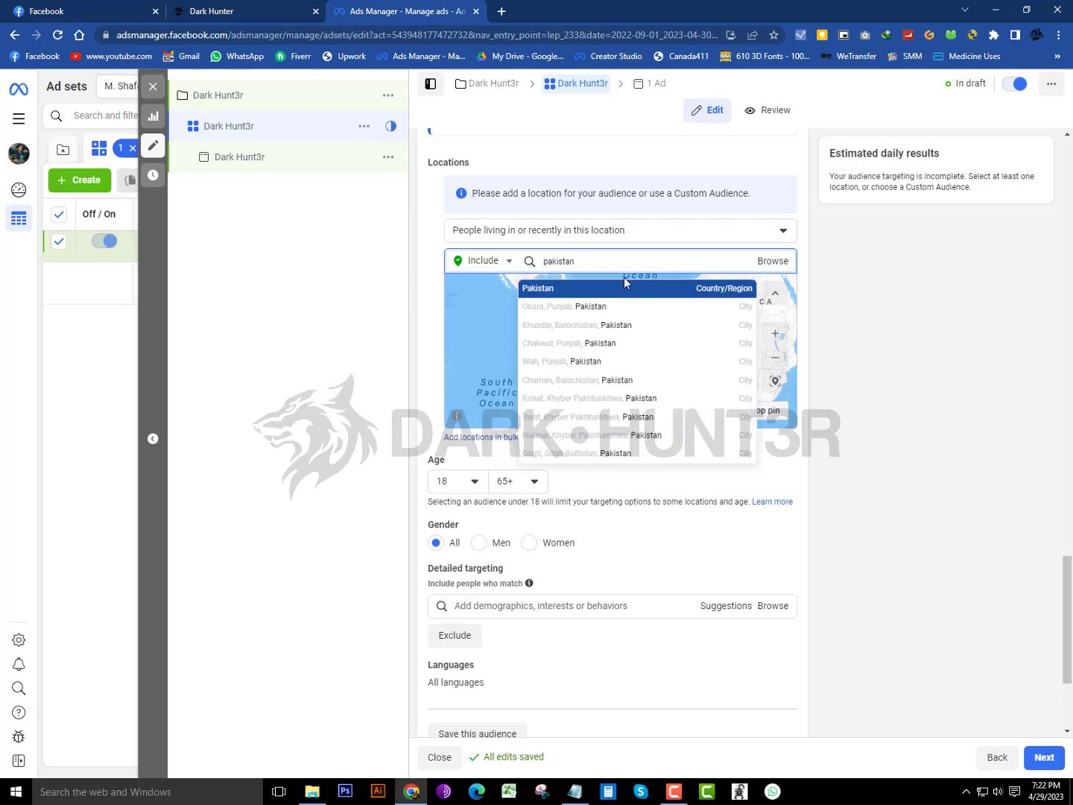
click(623, 282)
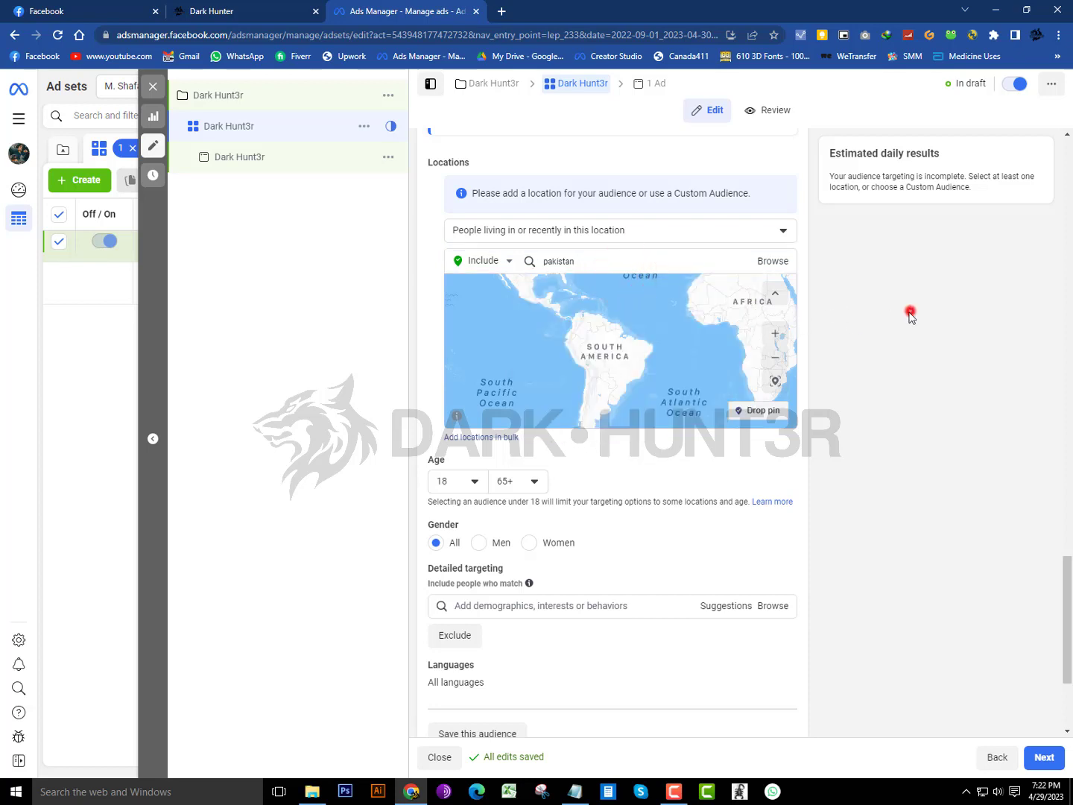
Step: Search the detailed targeting for "it", include the Amazon.it employer and remove it again
scroll(569, 536, down, 1)
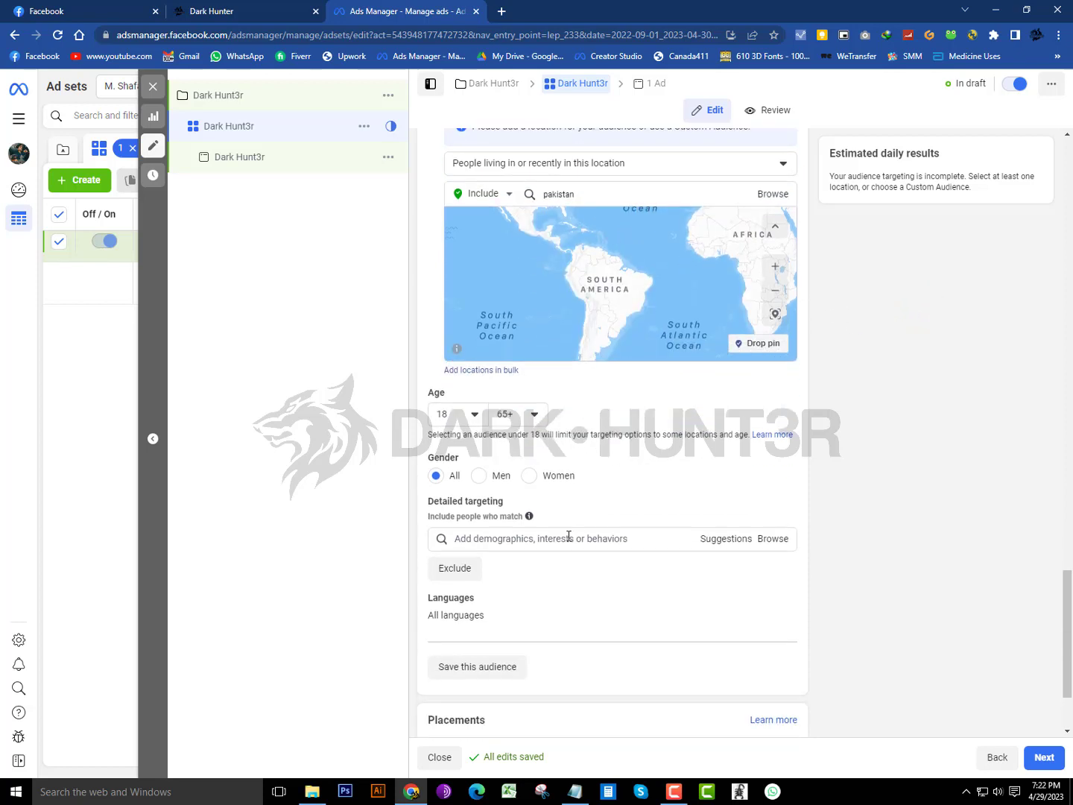
click(568, 536)
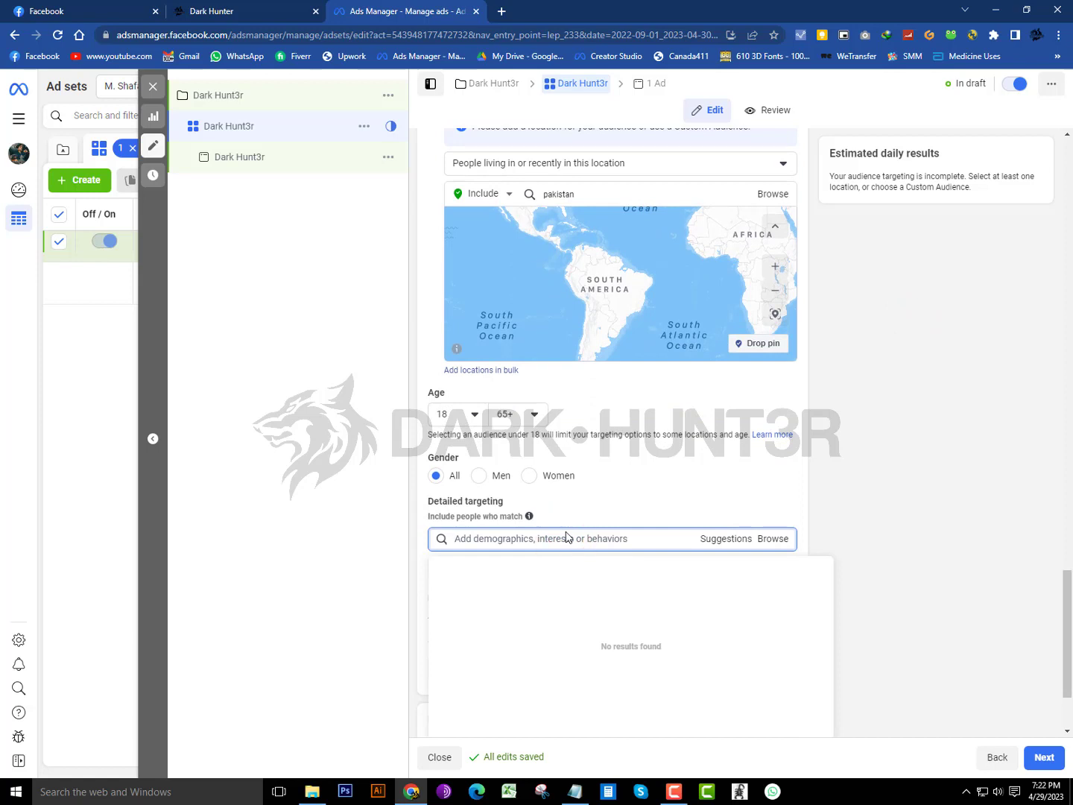
text(it)
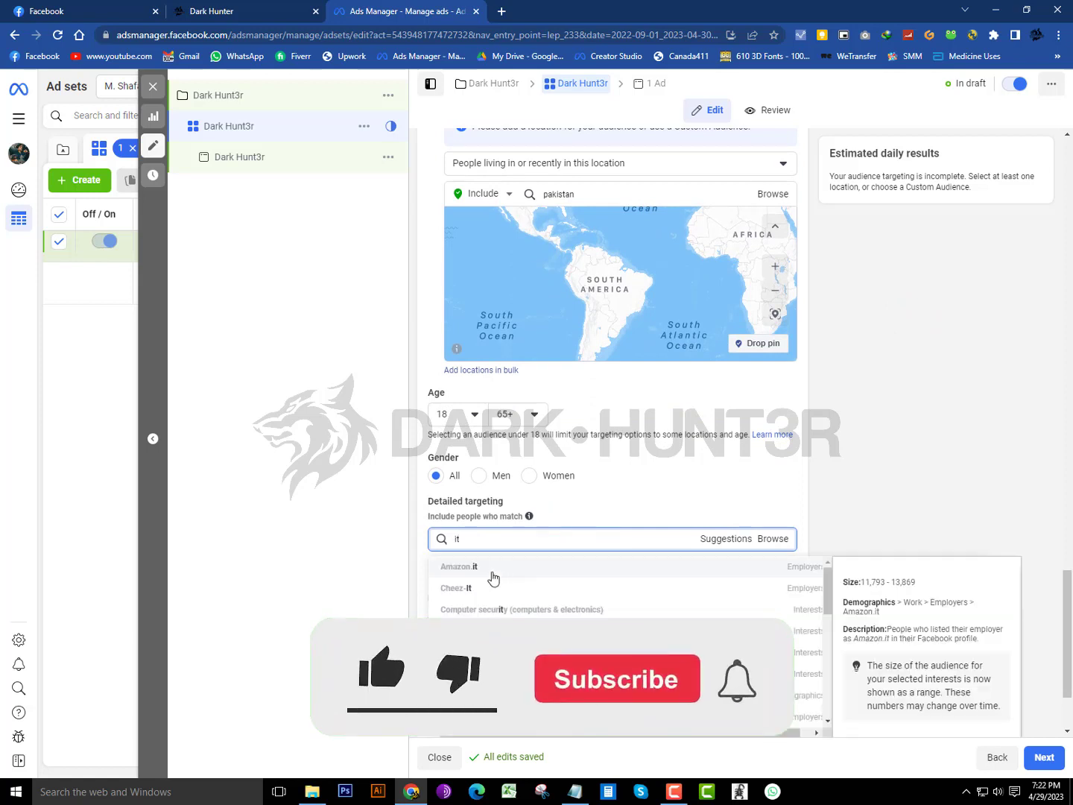
click(493, 571)
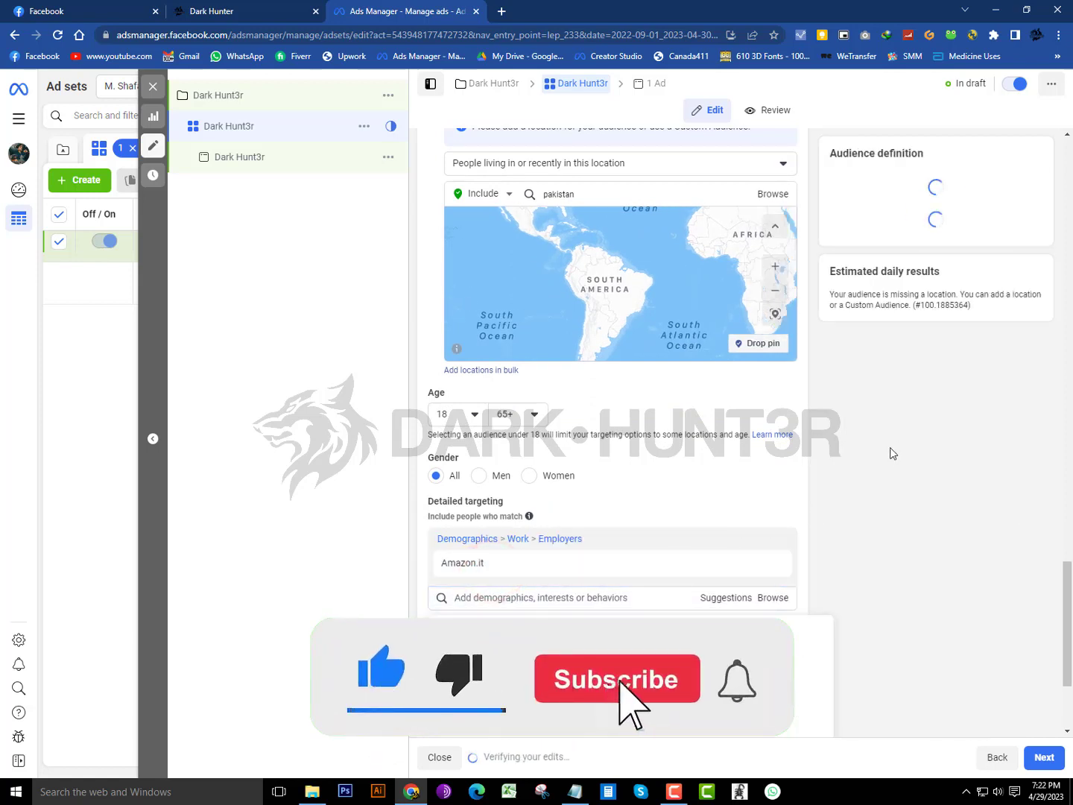
mouse_move(740, 568)
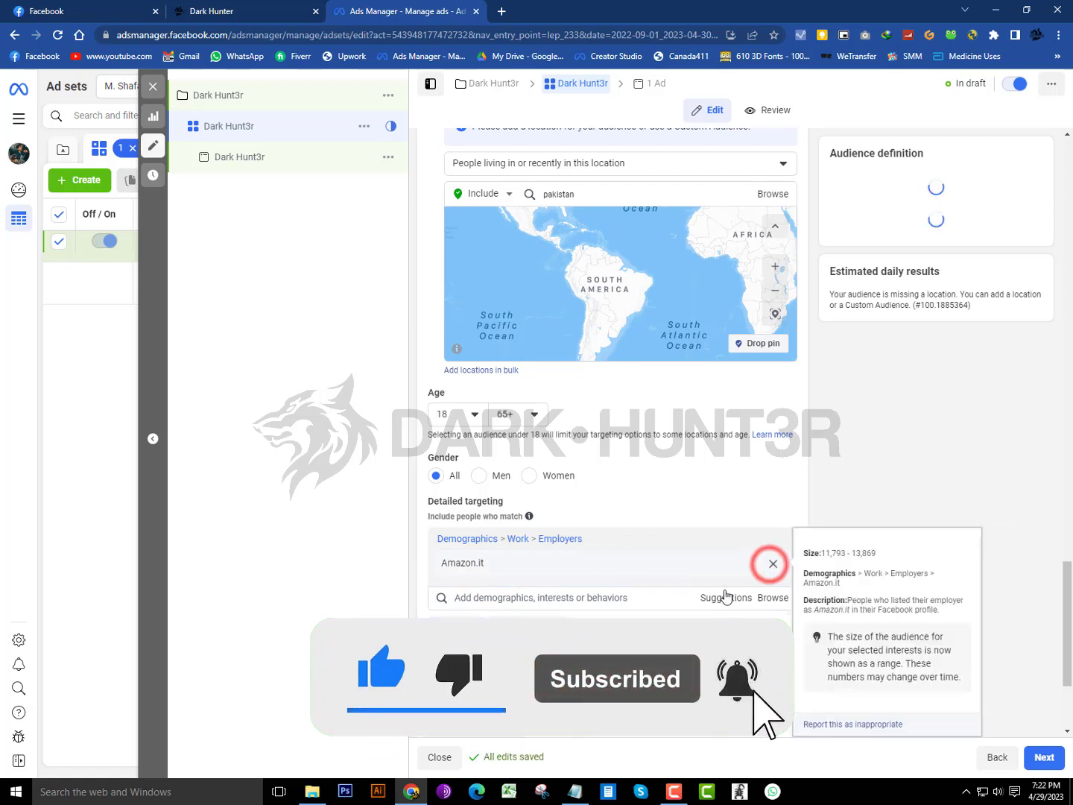
click(773, 563)
Step: Include the suggested interest Jobs in Dubai (website) in the detailed targeting
click(727, 539)
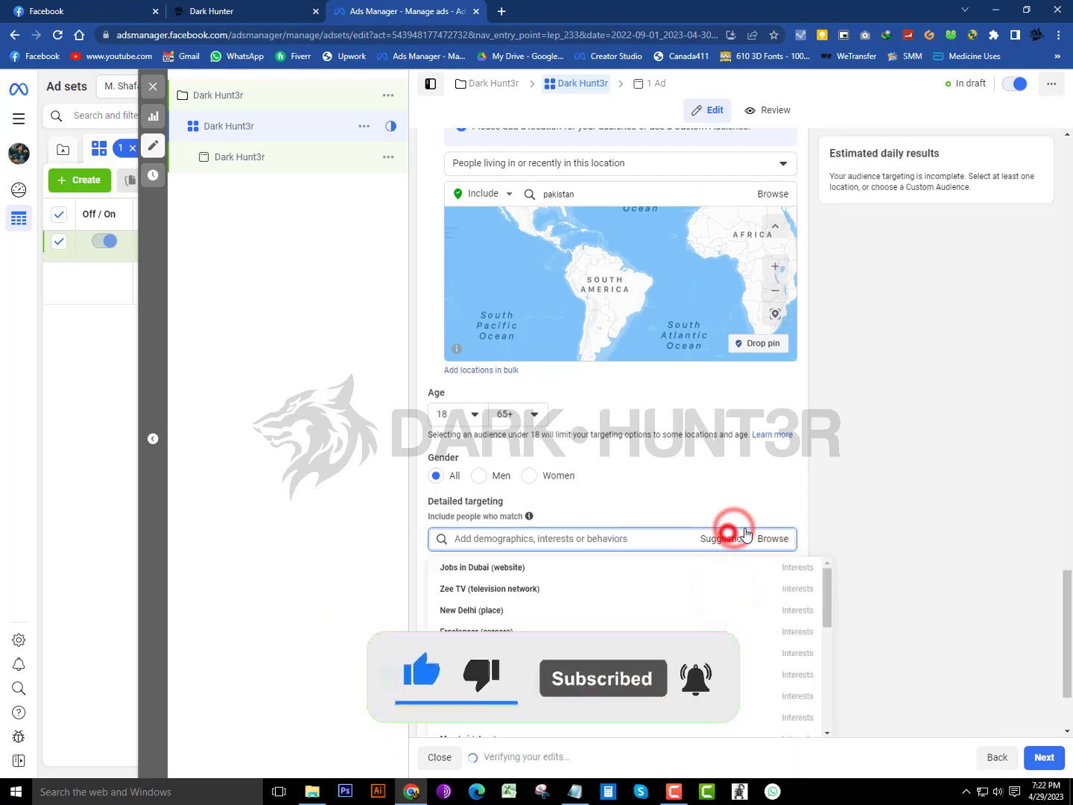
scroll(521, 614, down, 1)
scroll(506, 607, up, 1)
click(502, 566)
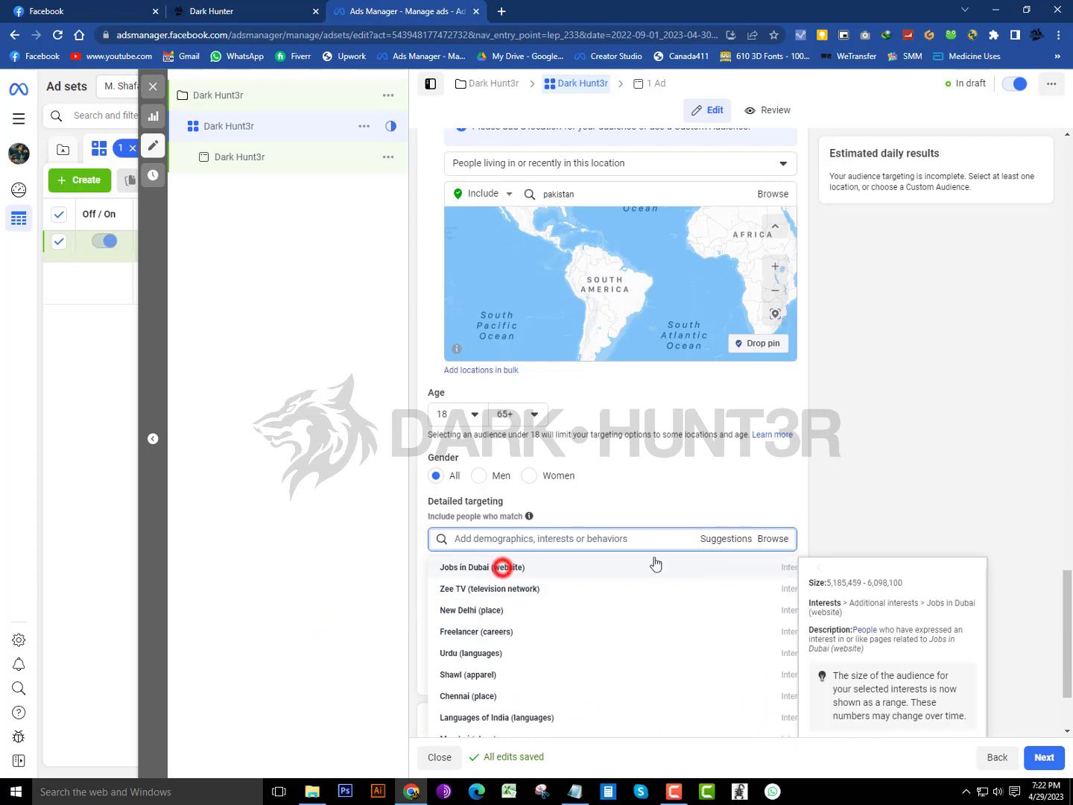
click(872, 455)
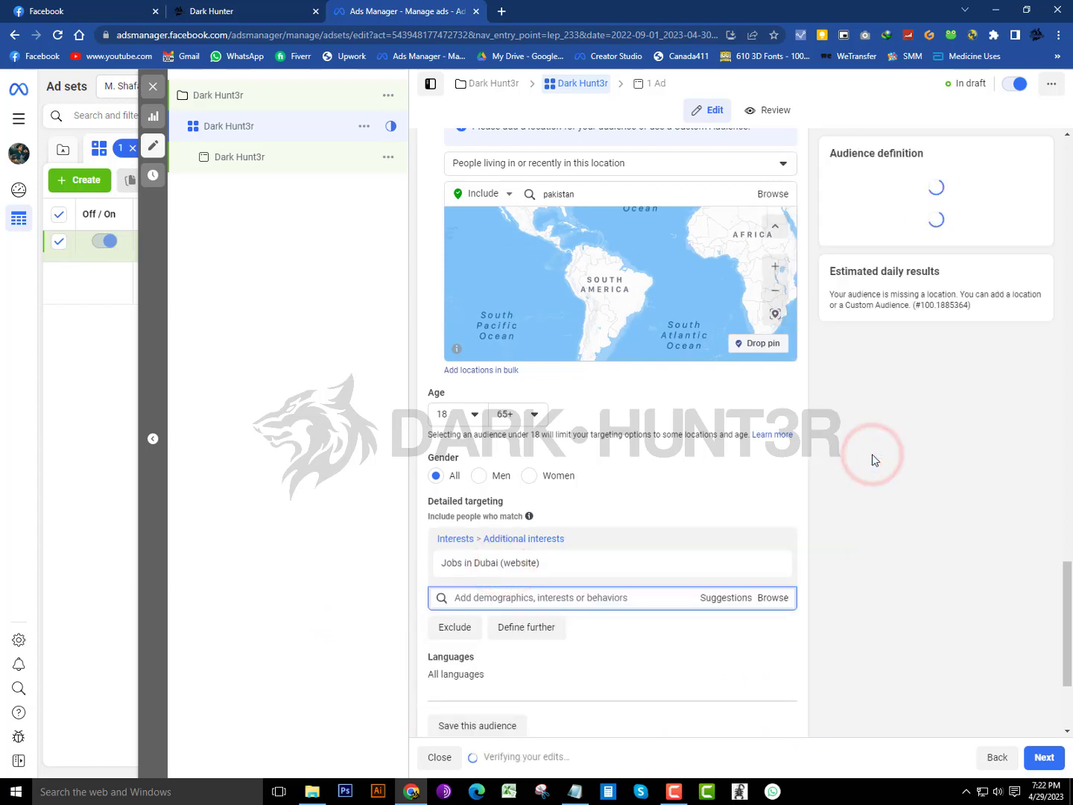
scroll(872, 454, up, 2)
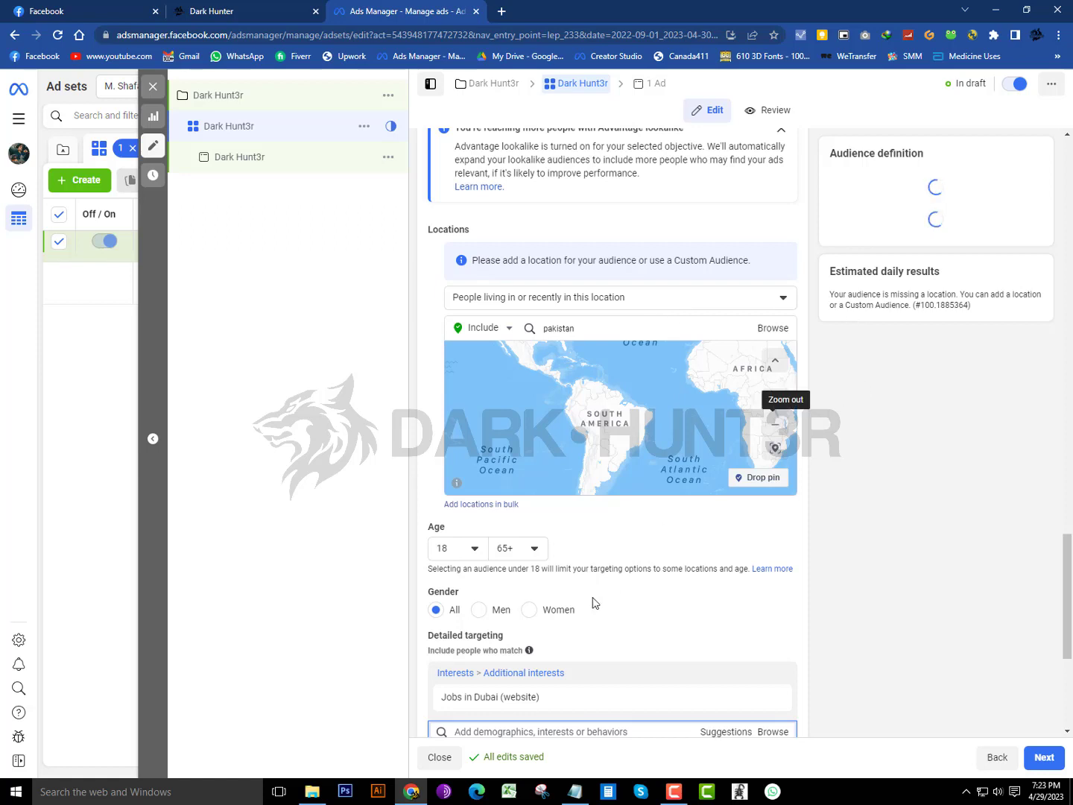
scroll(674, 634, down, 1)
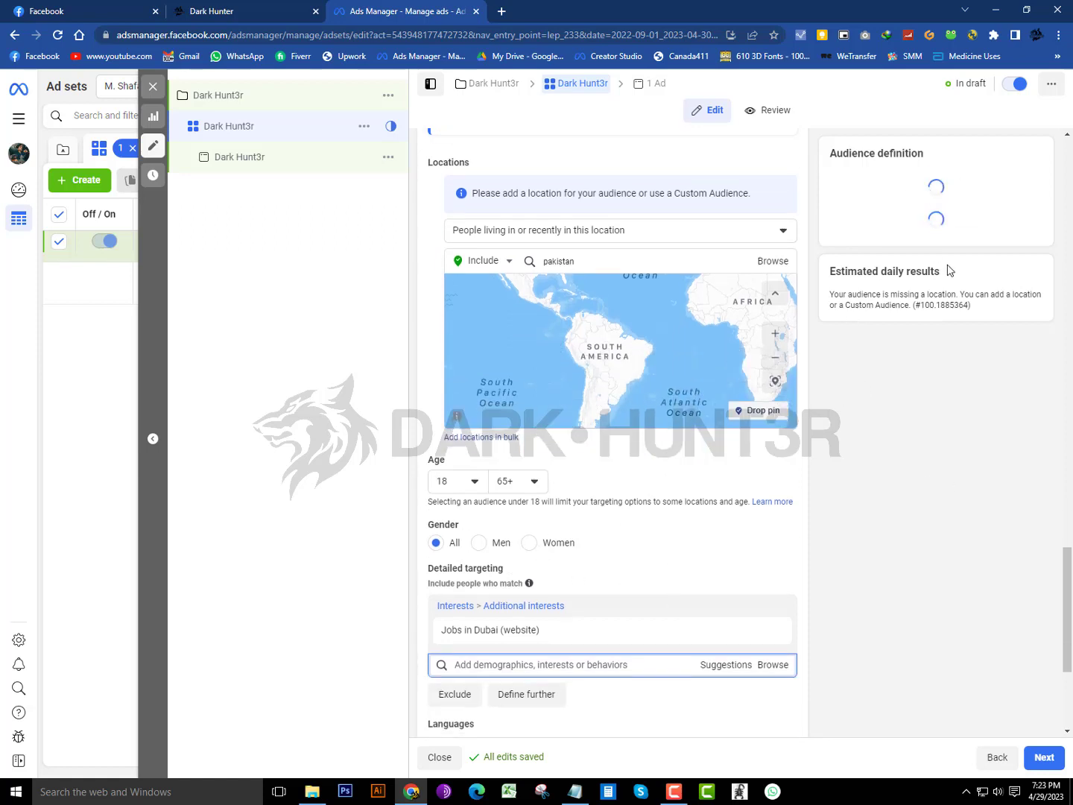
Step: Browse the countries of Africa and include Algeria in the audience locations
click(898, 306)
click(931, 350)
double_click(587, 270)
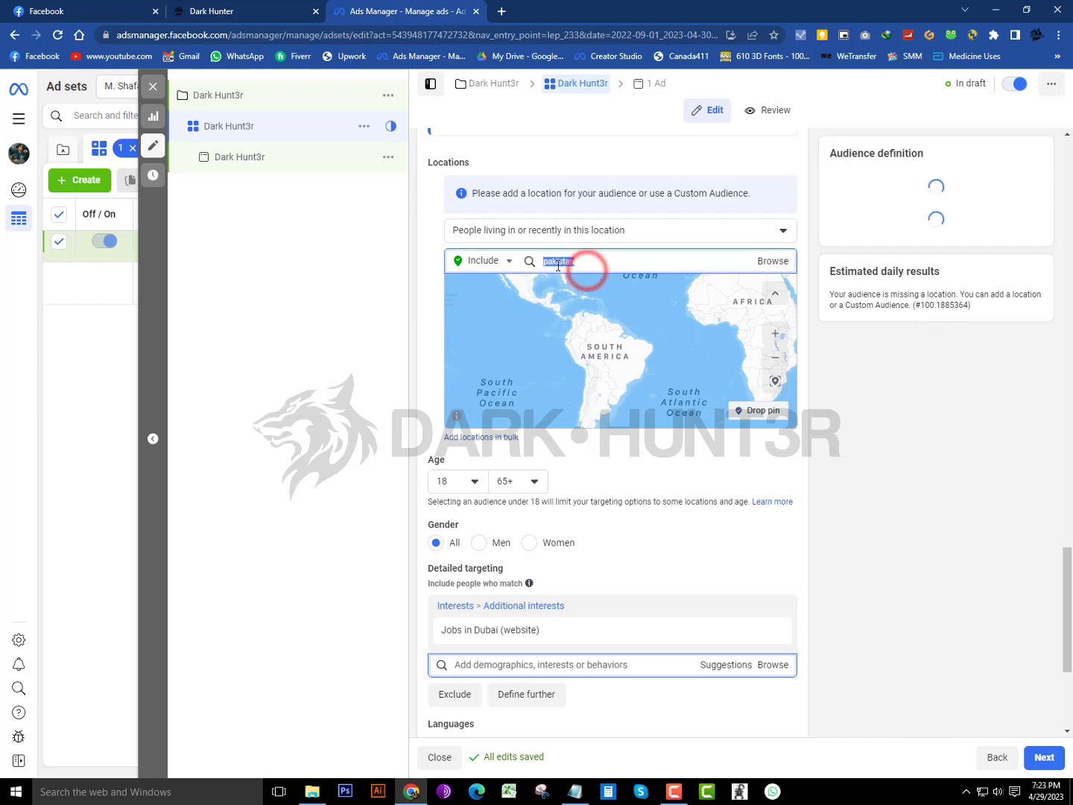
click(613, 258)
click(767, 258)
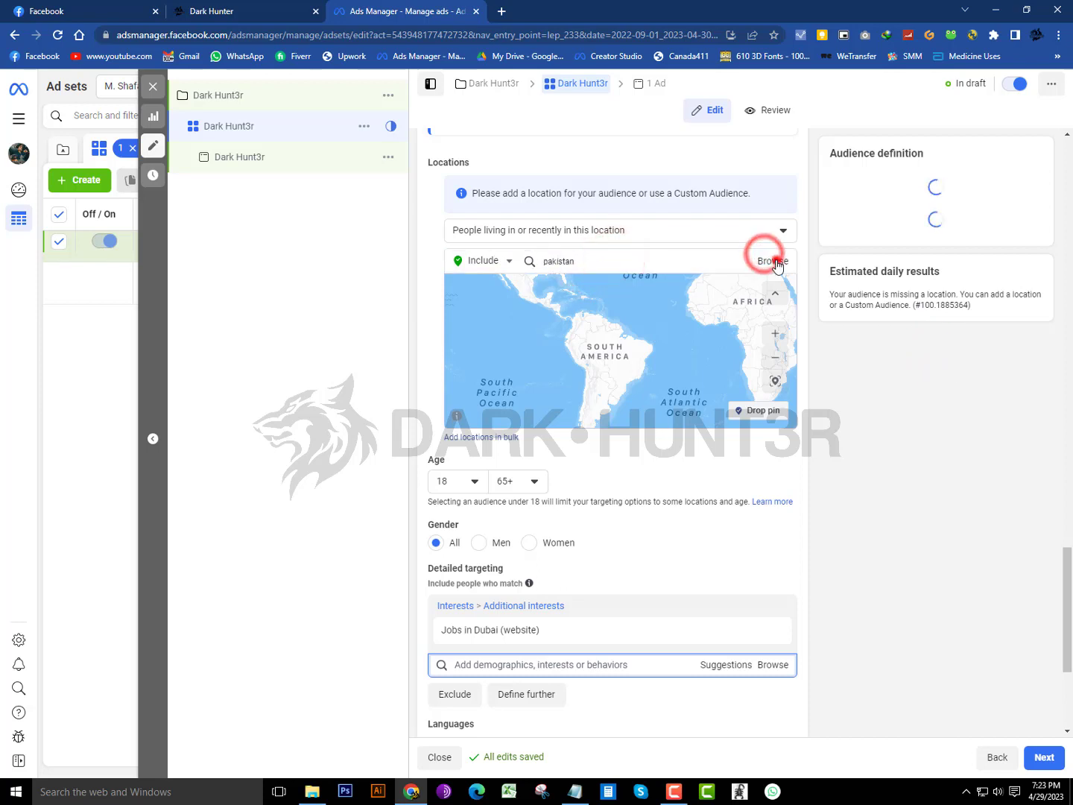
click(586, 293)
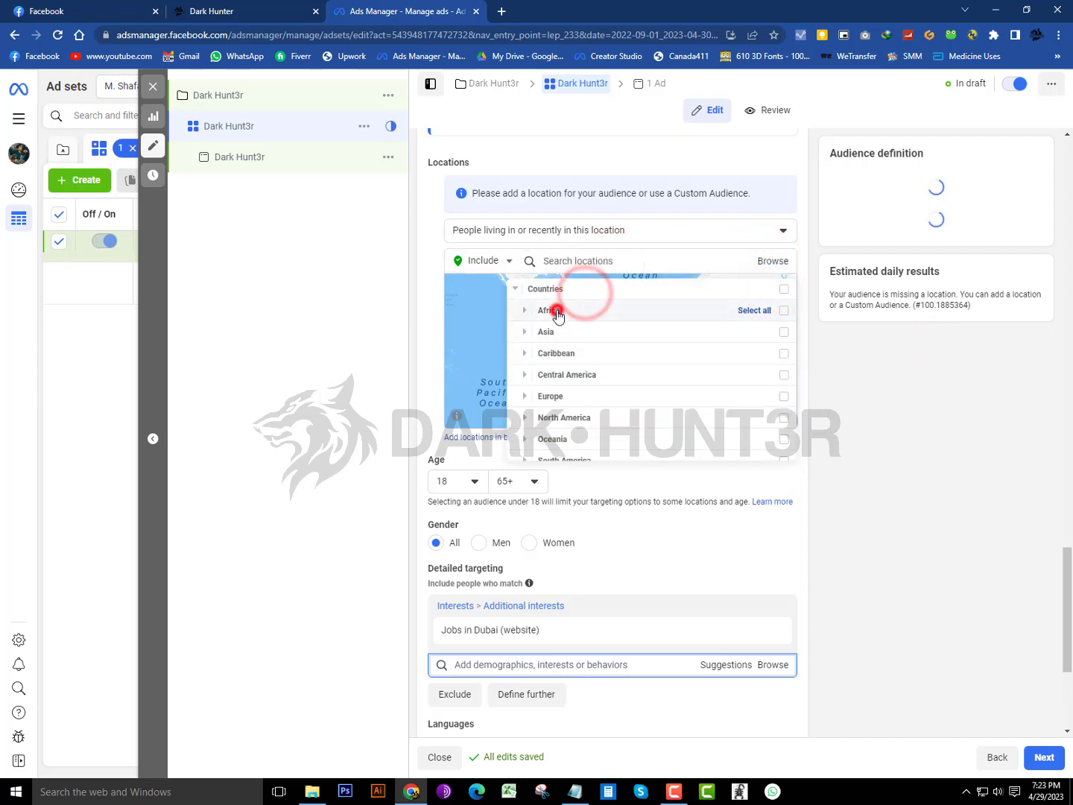
click(556, 310)
click(652, 319)
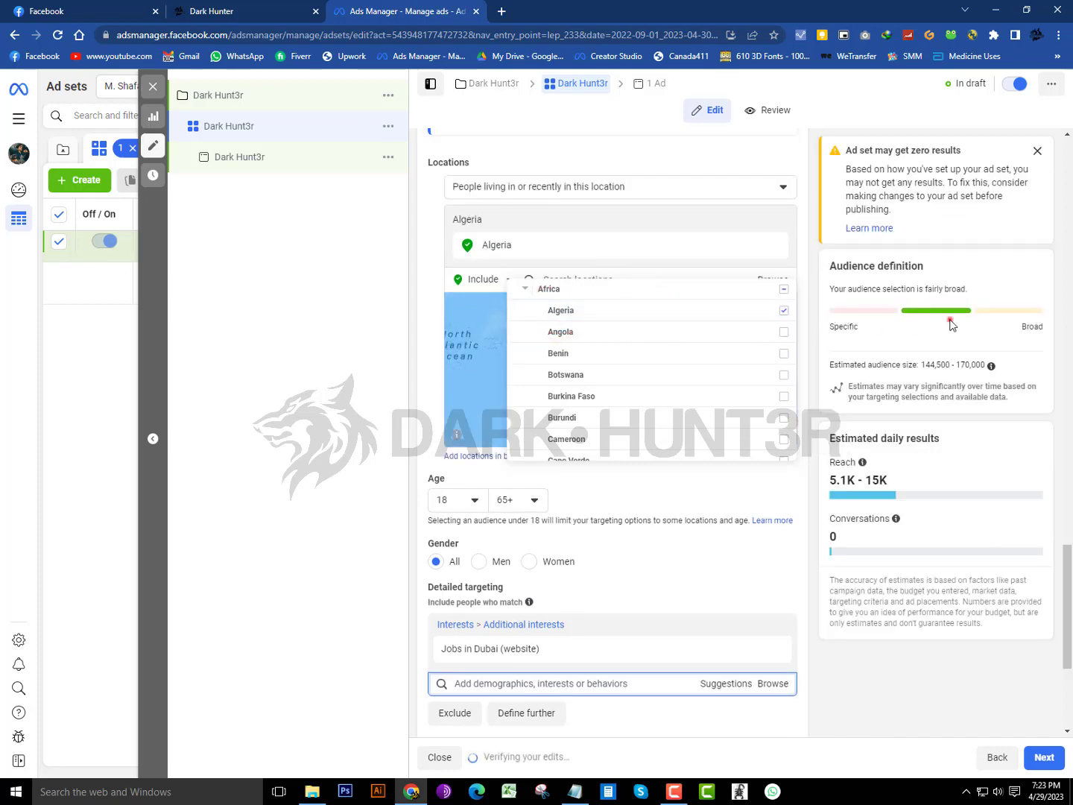
click(950, 320)
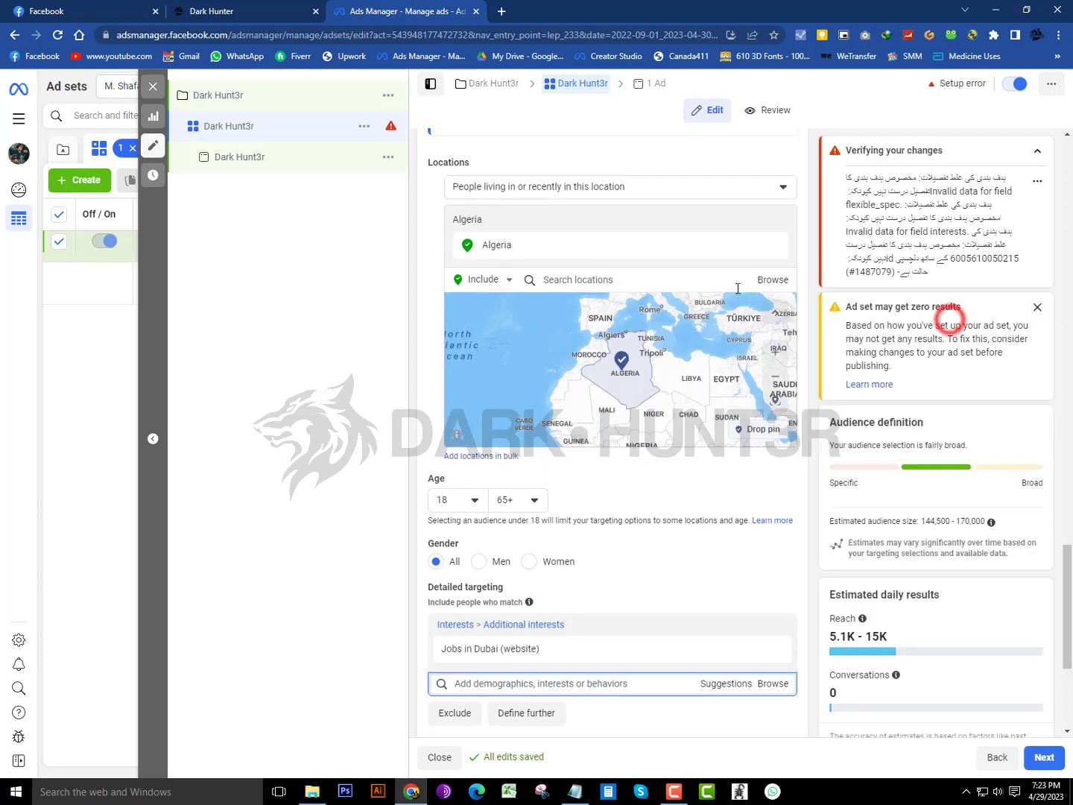
Step: Dismiss the zero-results warning and remove Algeria from the included locations
click(1037, 305)
click(566, 247)
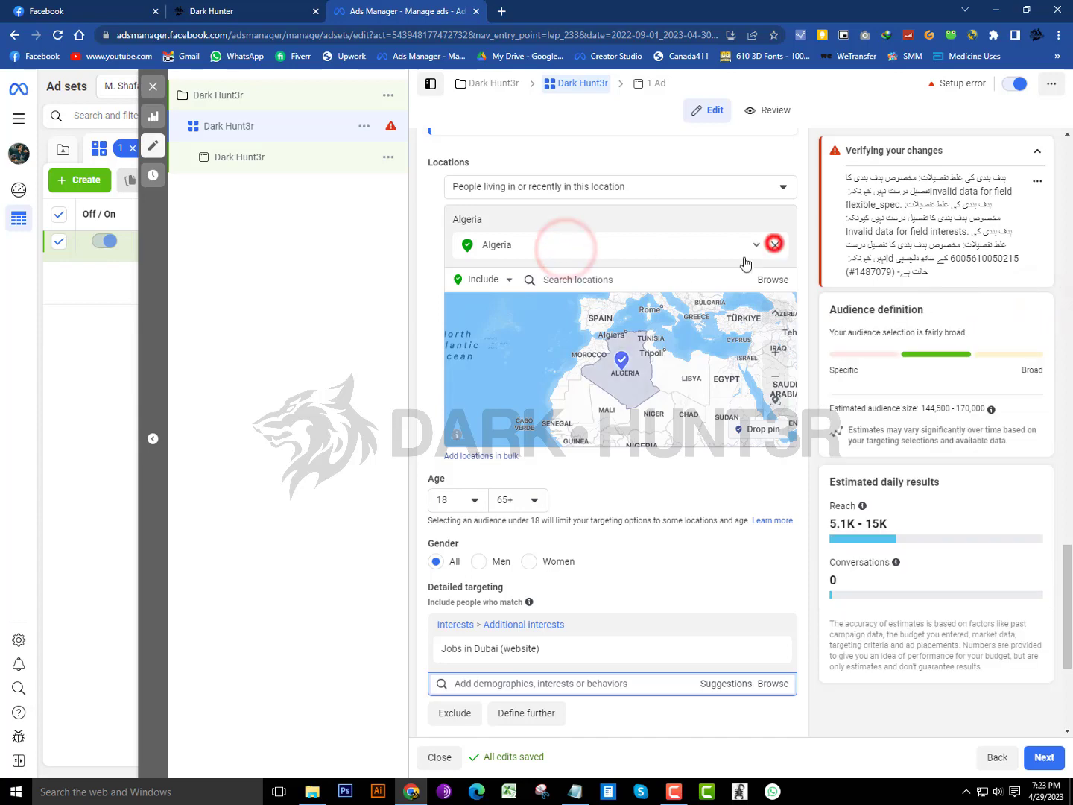
click(775, 244)
Step: Search the audience locations for "dubai arab" and include the city Dubai, Dubai, United Arab Emirates
click(608, 255)
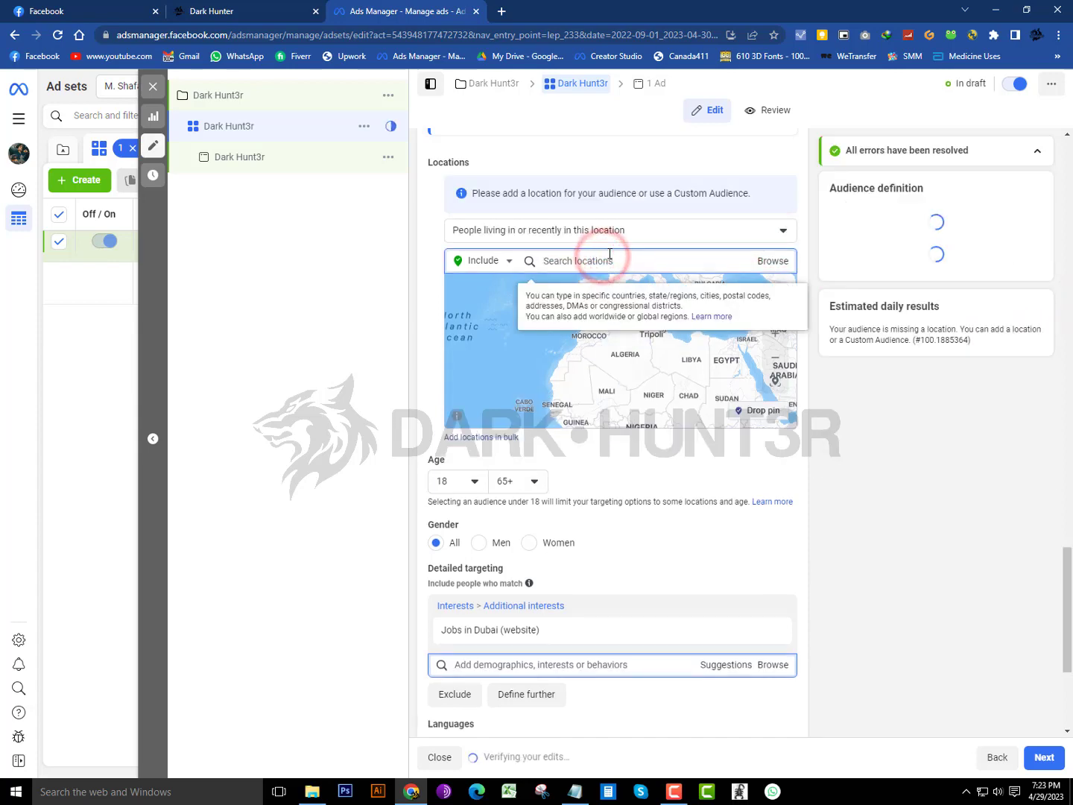
text(d)
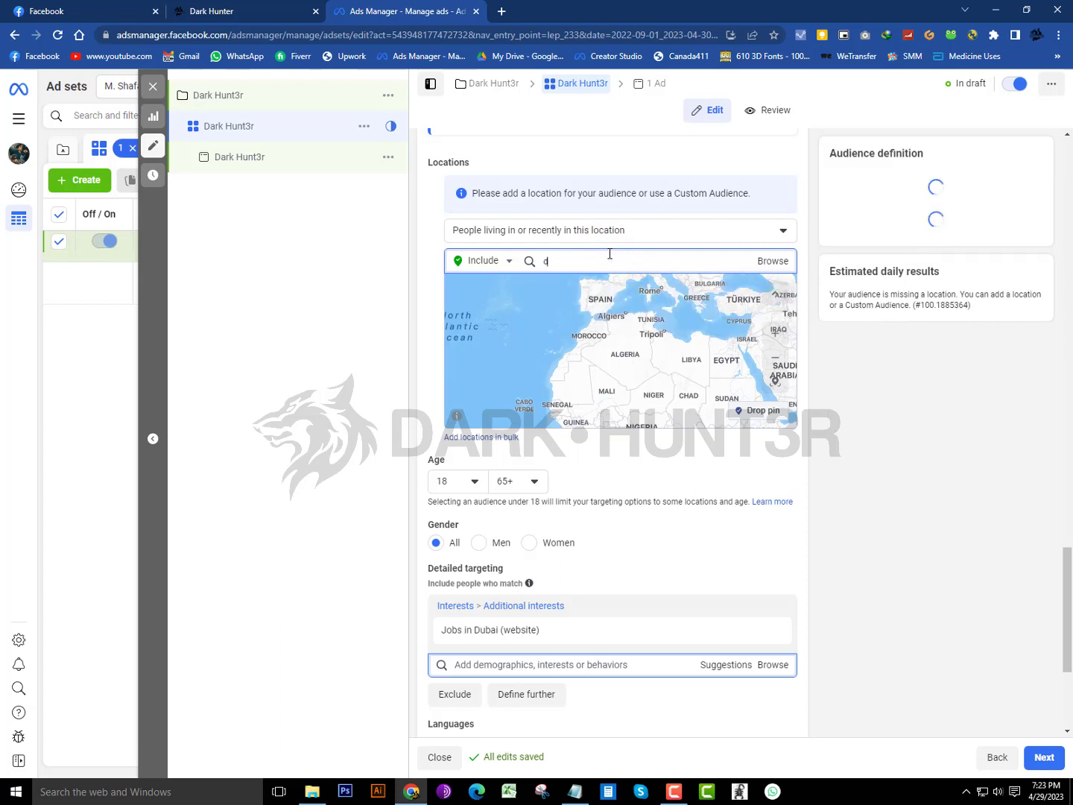
text(ubai arab)
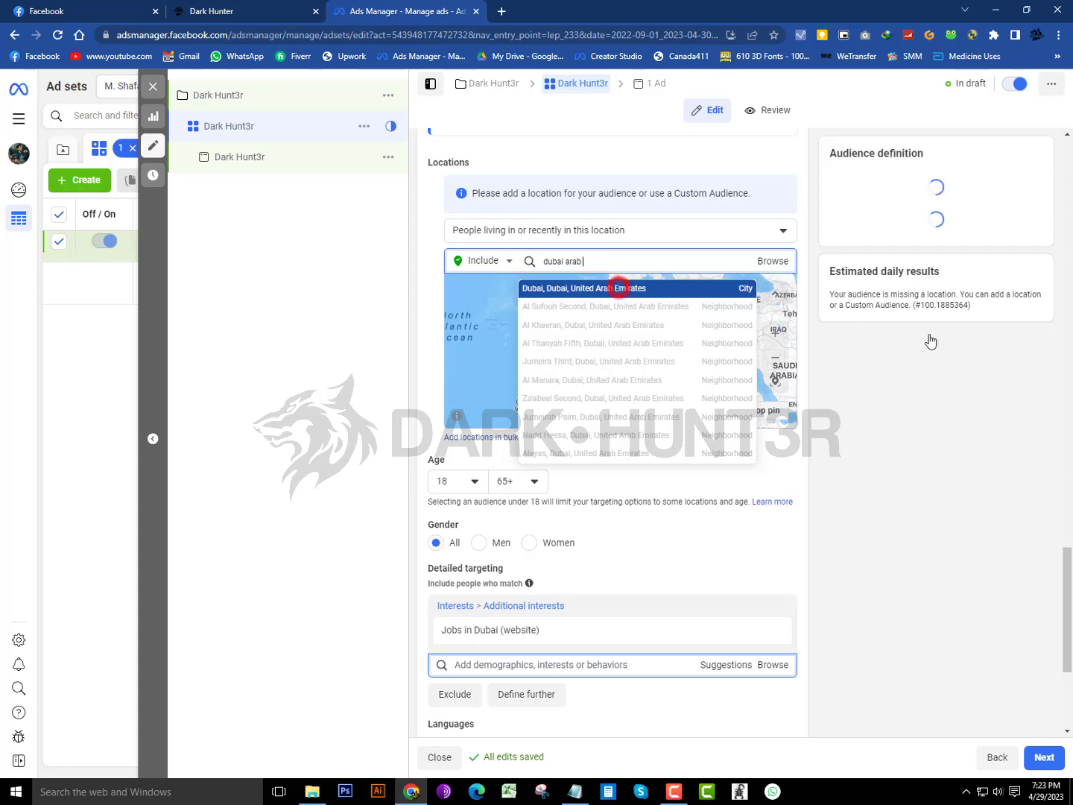
click(618, 287)
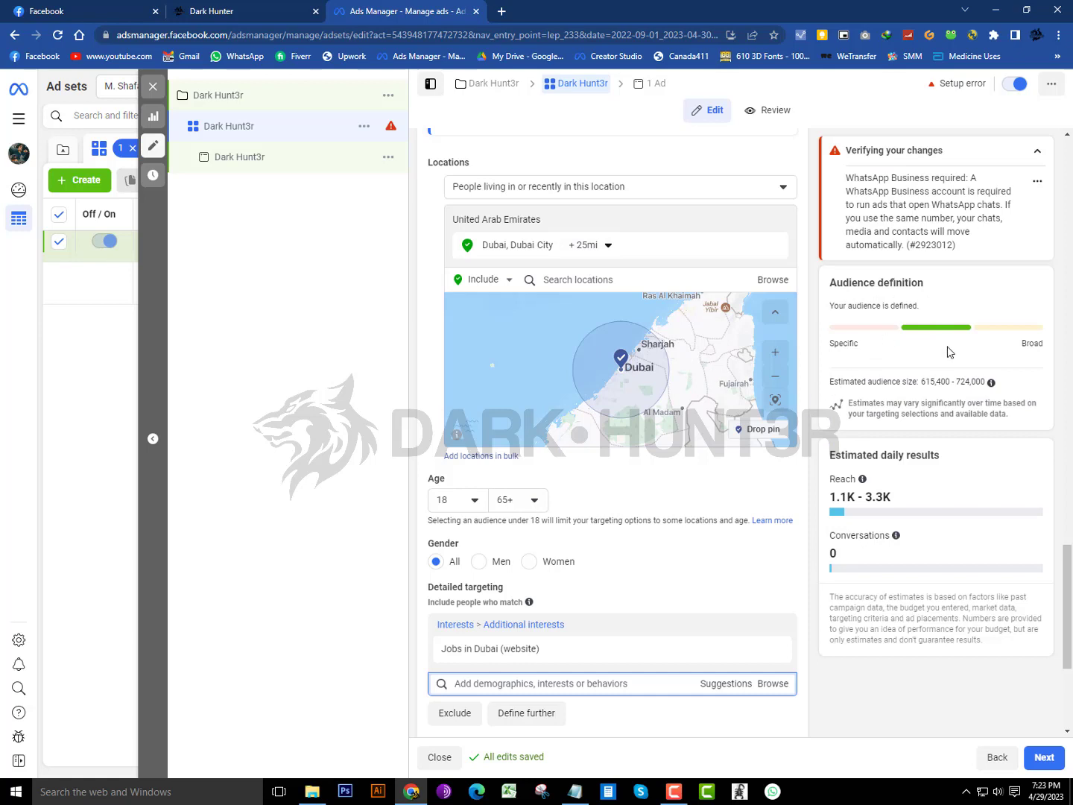
Step: Examine the audience definition gauge and the radius options of the included Dubai location
click(941, 330)
scroll(597, 623, down, 2)
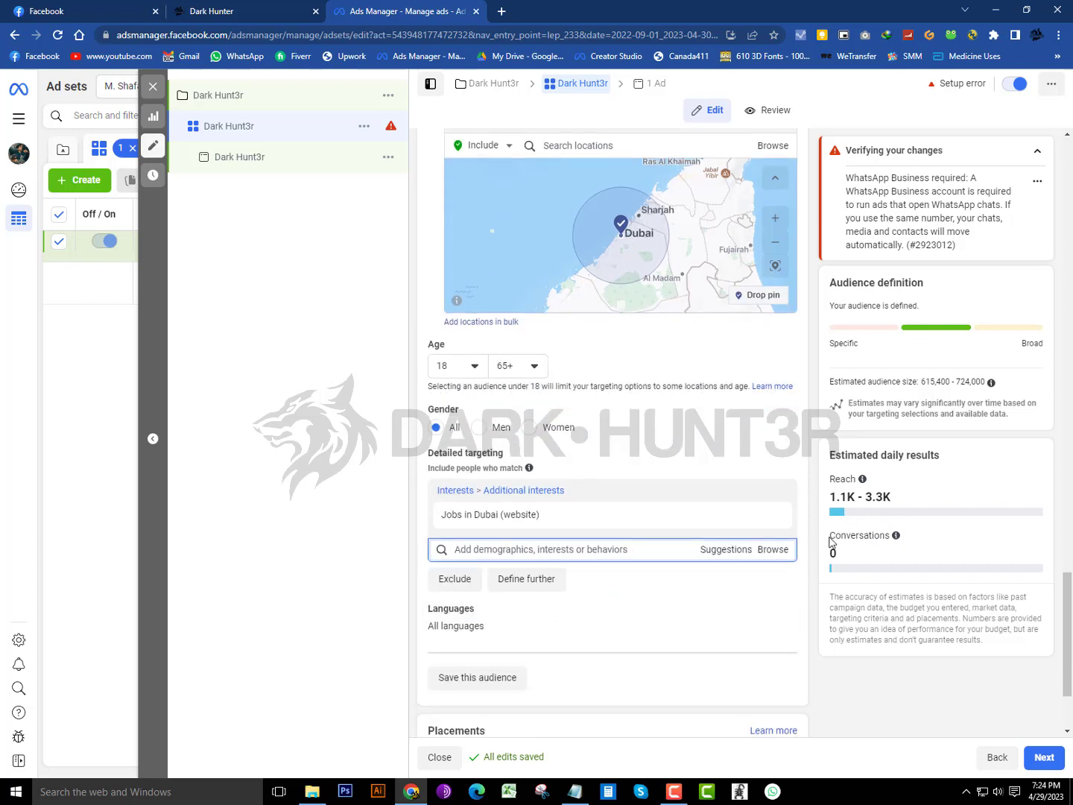
scroll(732, 381, up, 2)
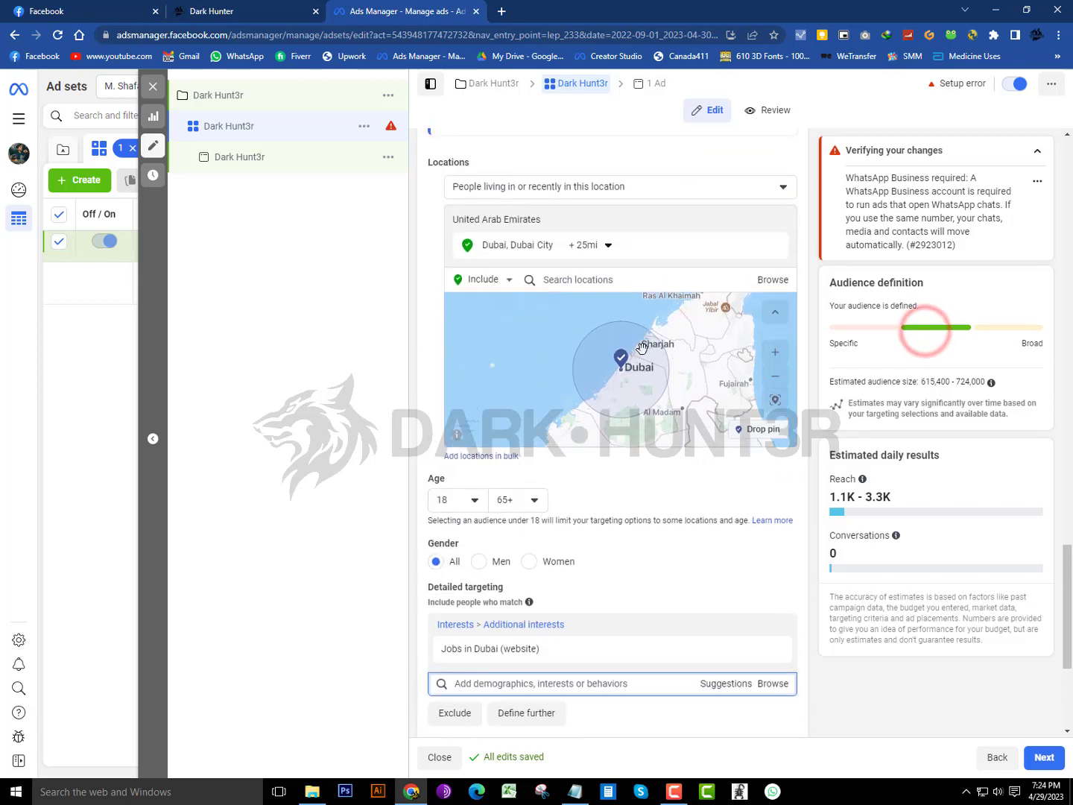
click(588, 245)
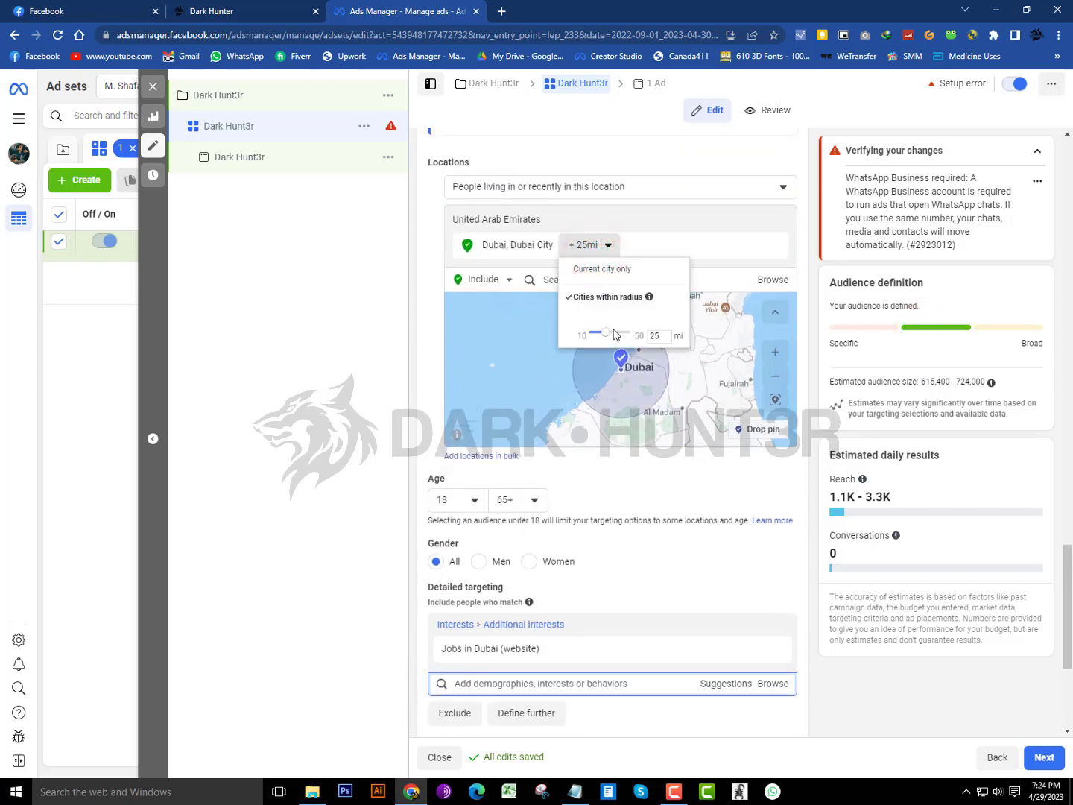
click(609, 333)
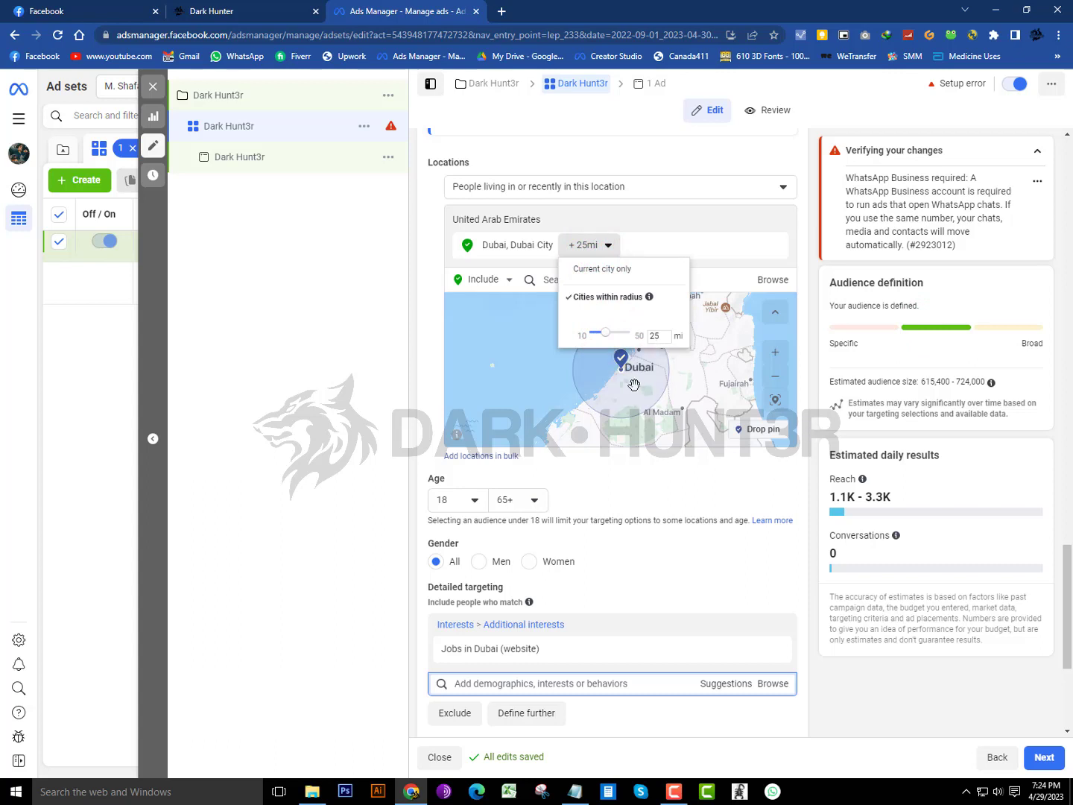
Step: Drop a location pin on the map inland of Dubai, at about (25.1552, 55.4919)
drag(653, 378, 659, 406)
click(756, 430)
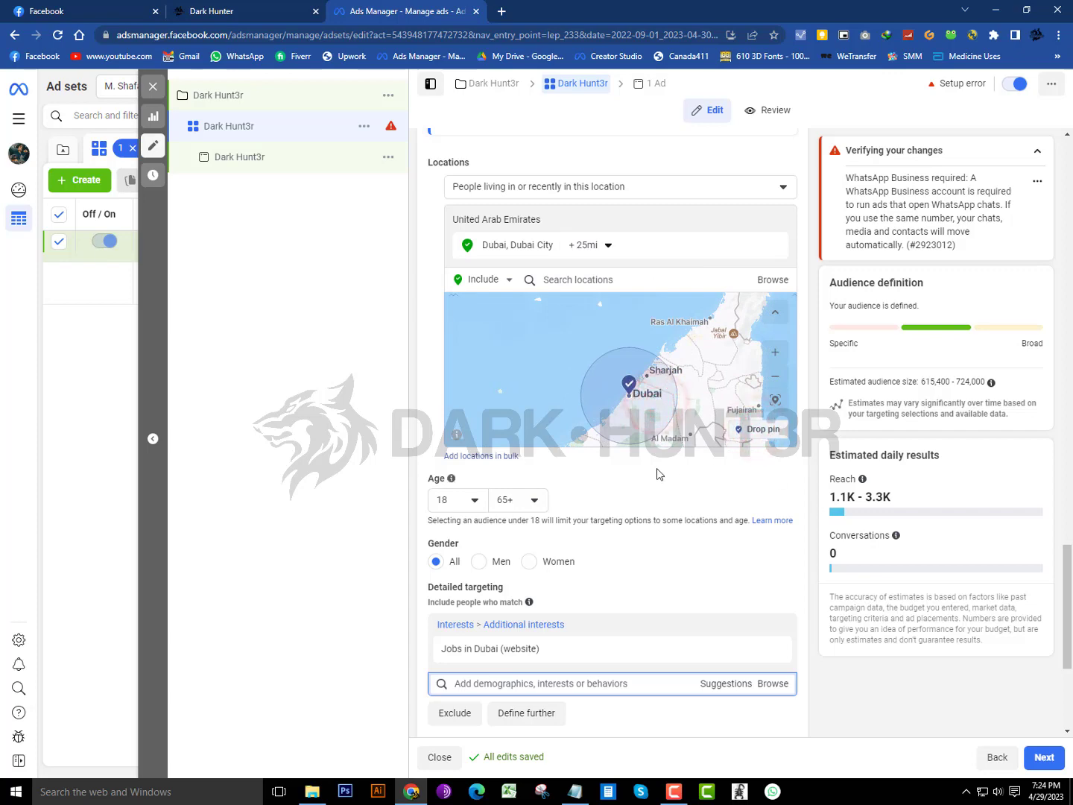
scroll(661, 491, down, 3)
click(655, 177)
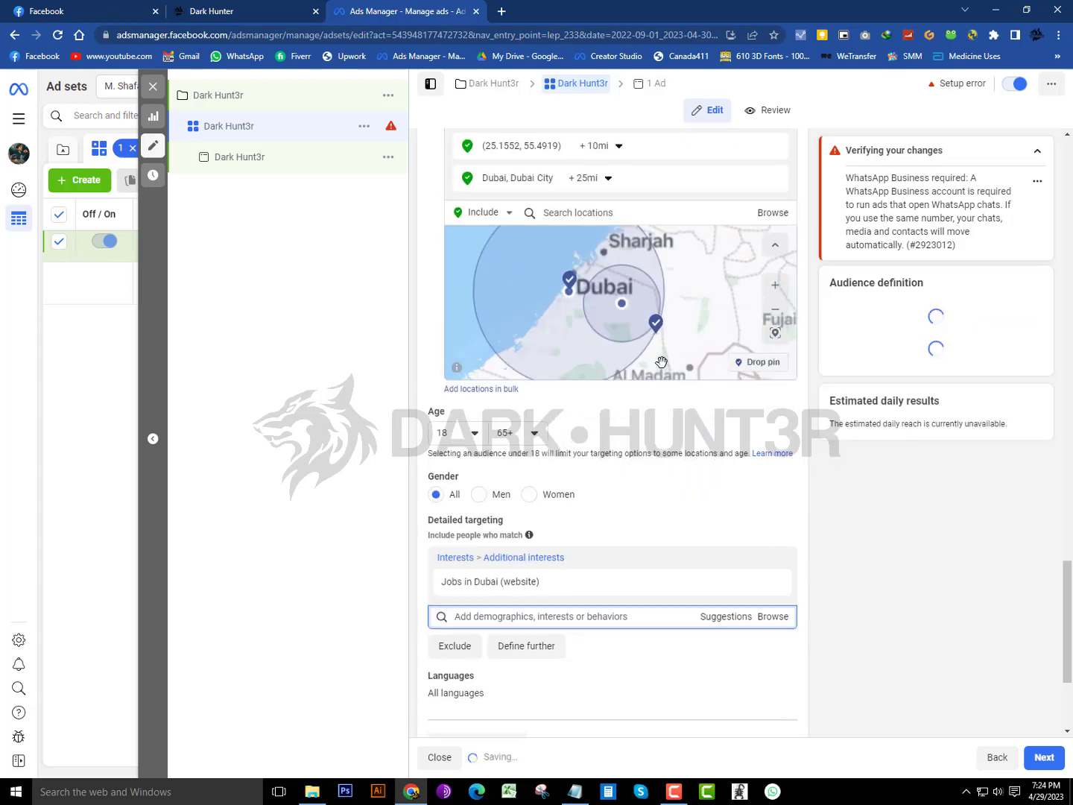
scroll(644, 452, down, 3)
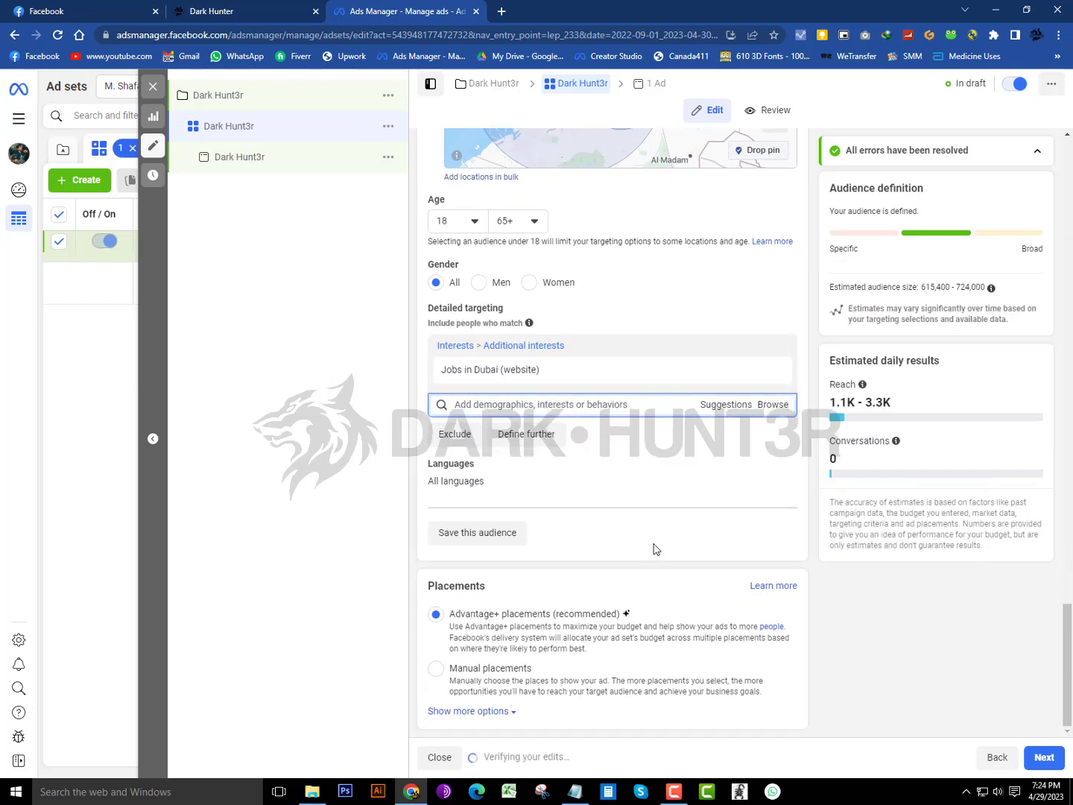
click(489, 527)
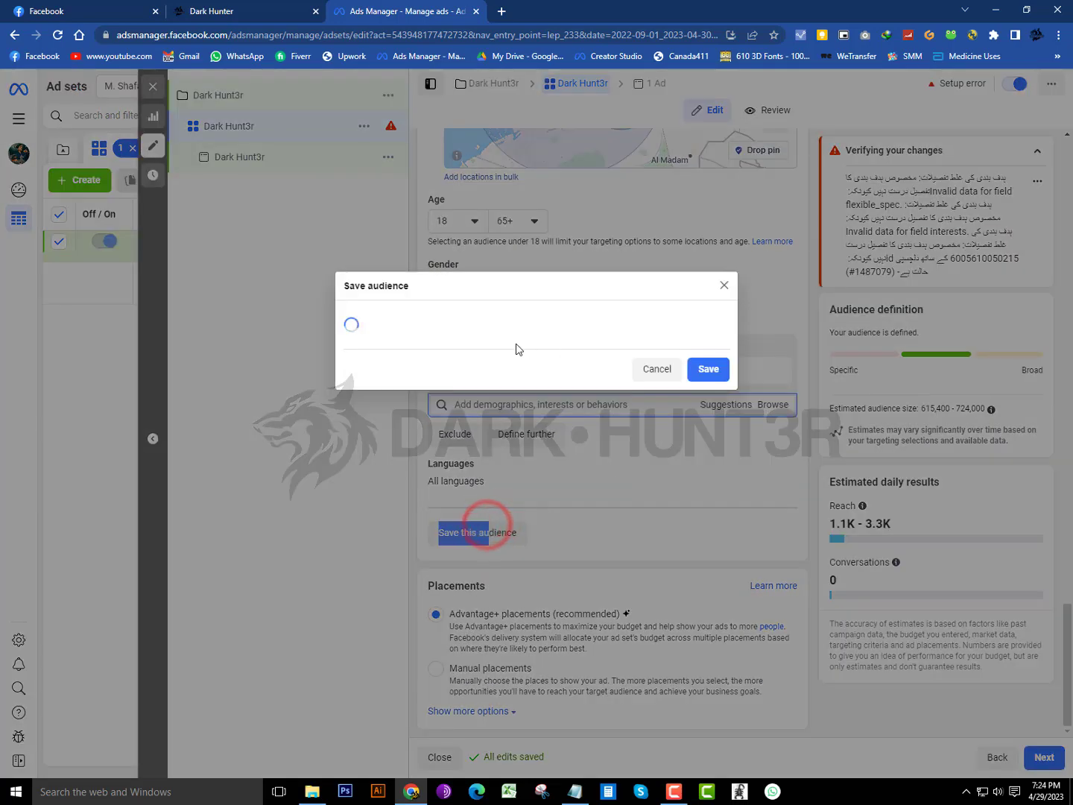
click(528, 307)
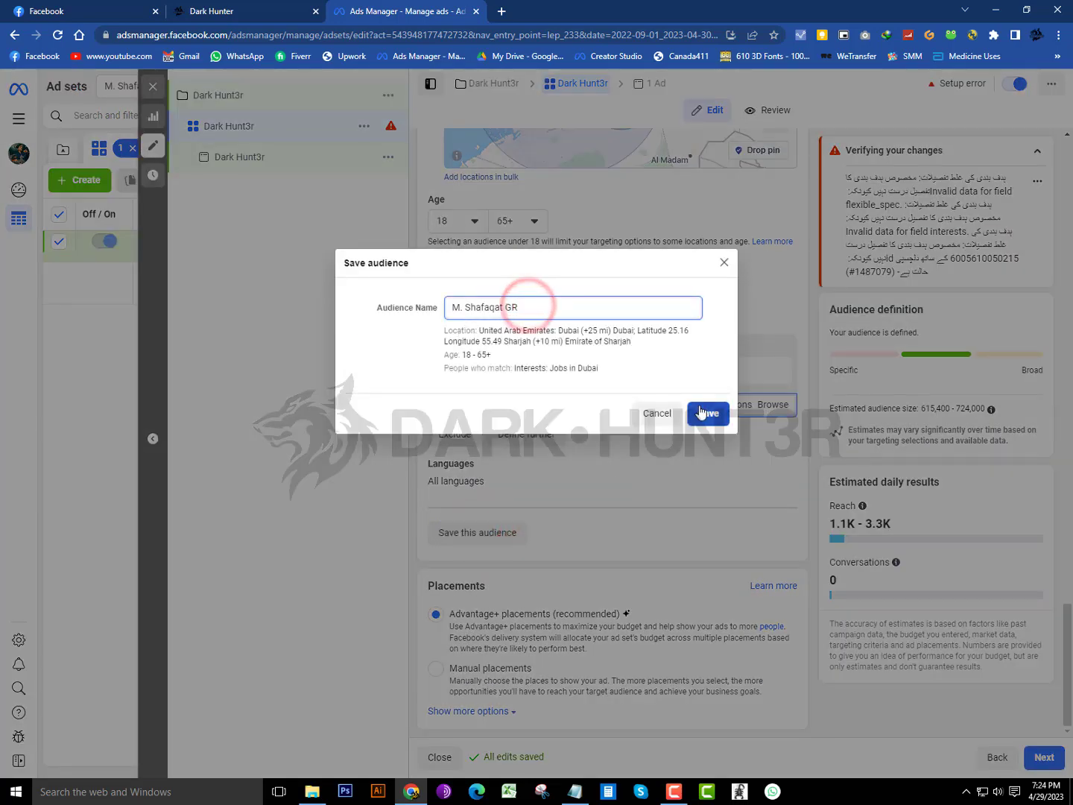
drag(553, 312, 554, 299)
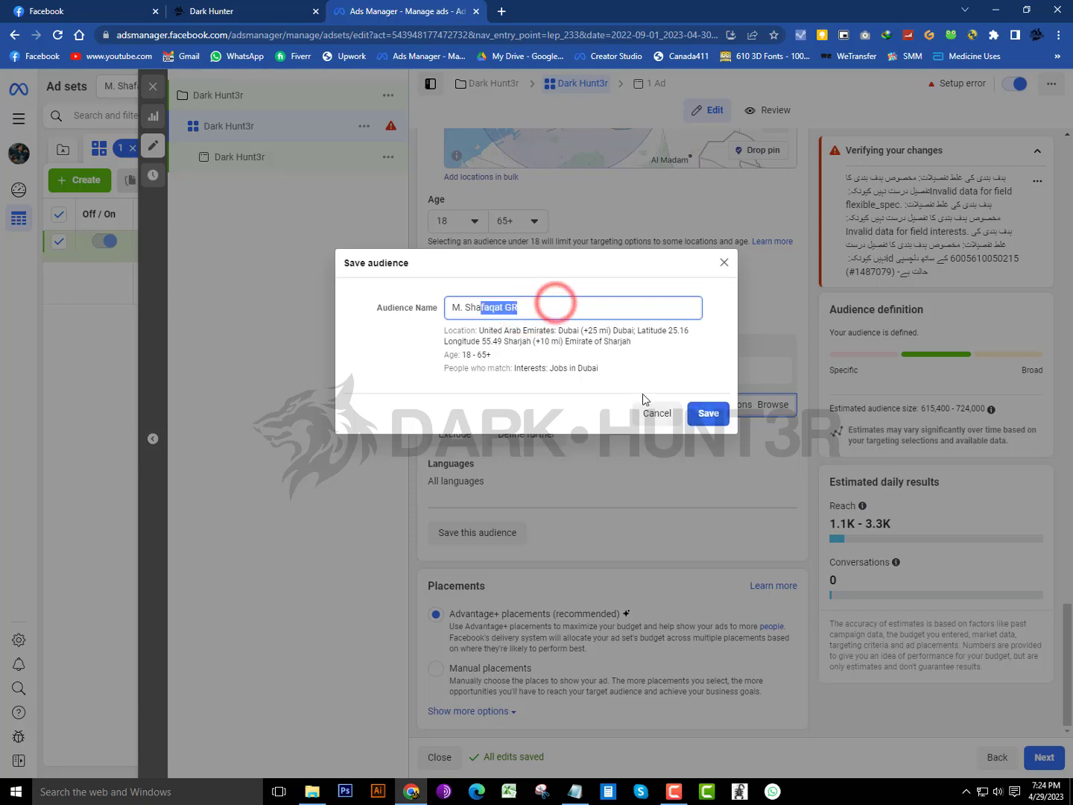
click(646, 408)
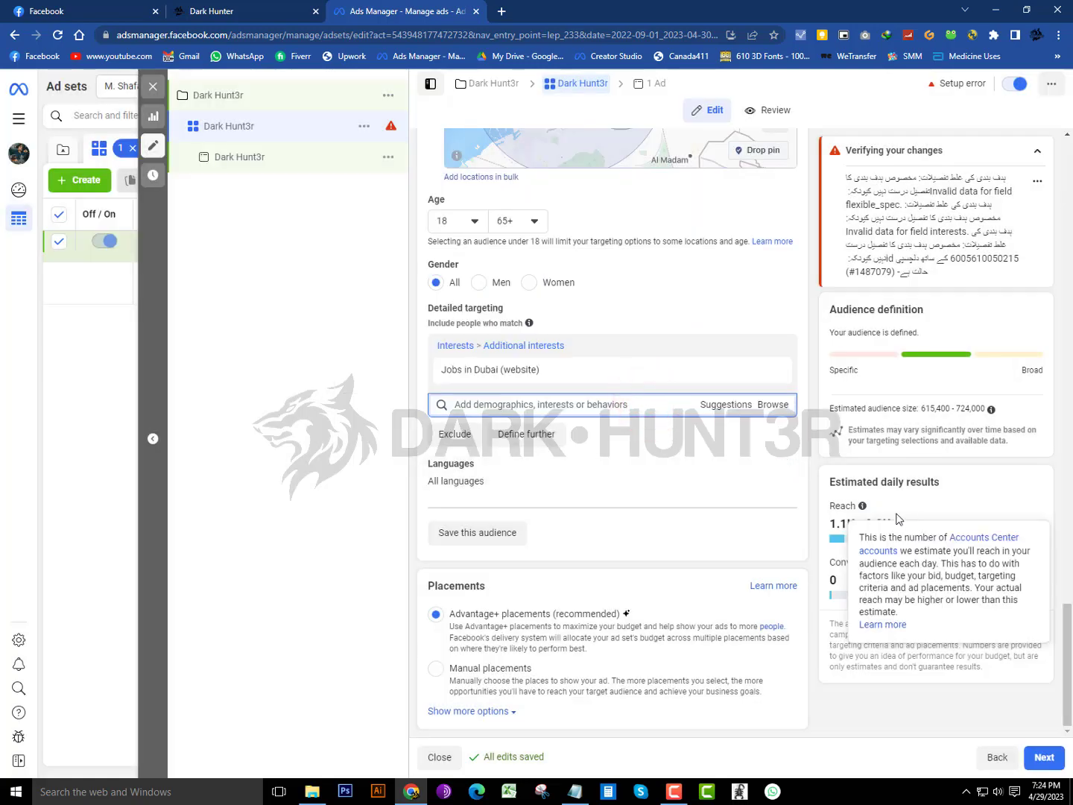
Step: Review the estimated daily reach together with the ad set's budget, schedule and audience settings
drag(840, 489, 916, 513)
click(922, 524)
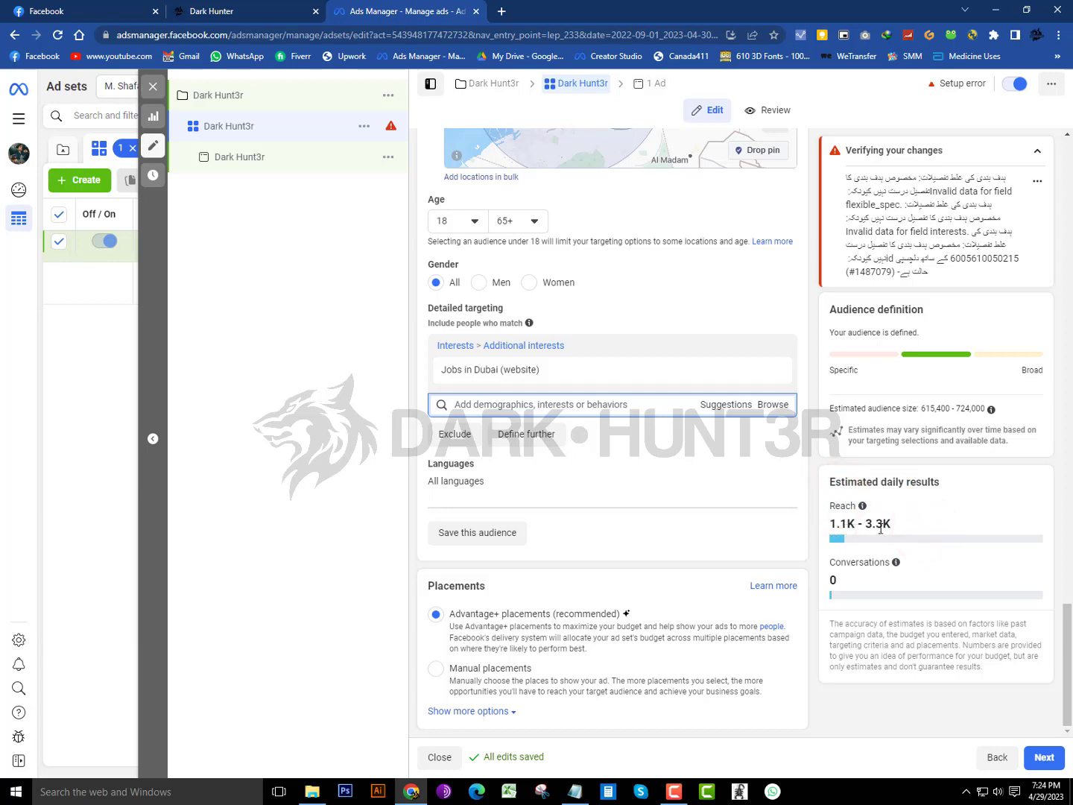
scroll(931, 529, up, 10)
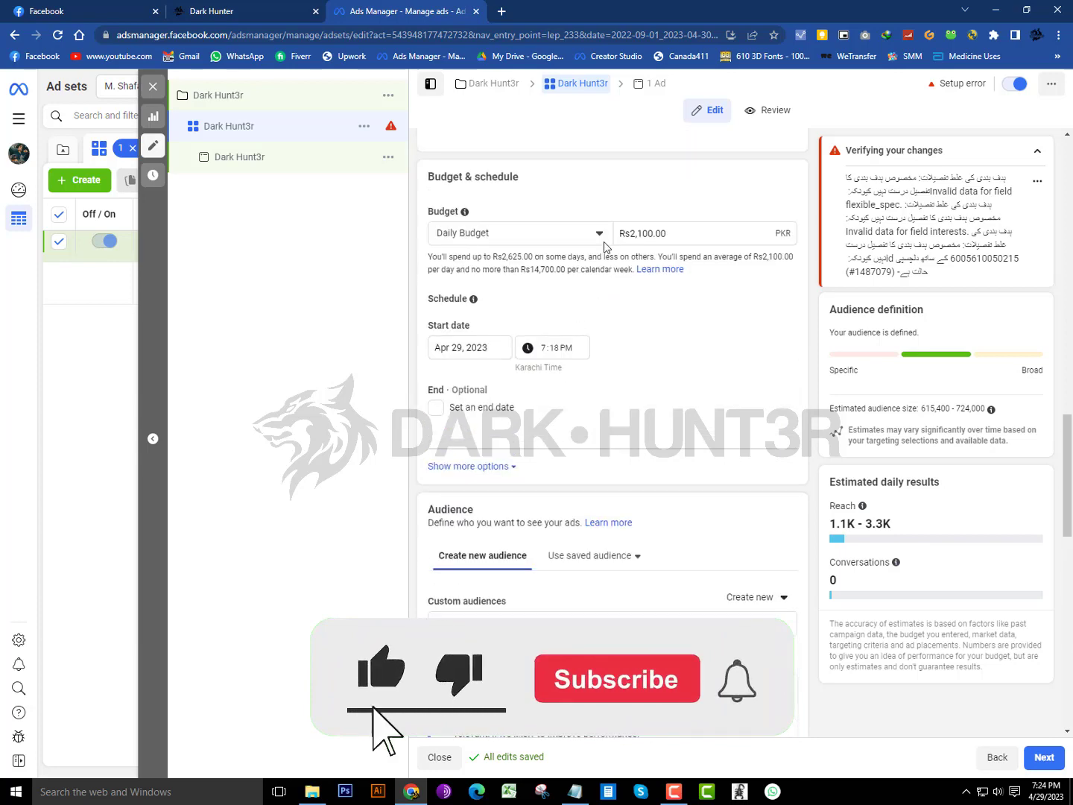
scroll(914, 603, down, 10)
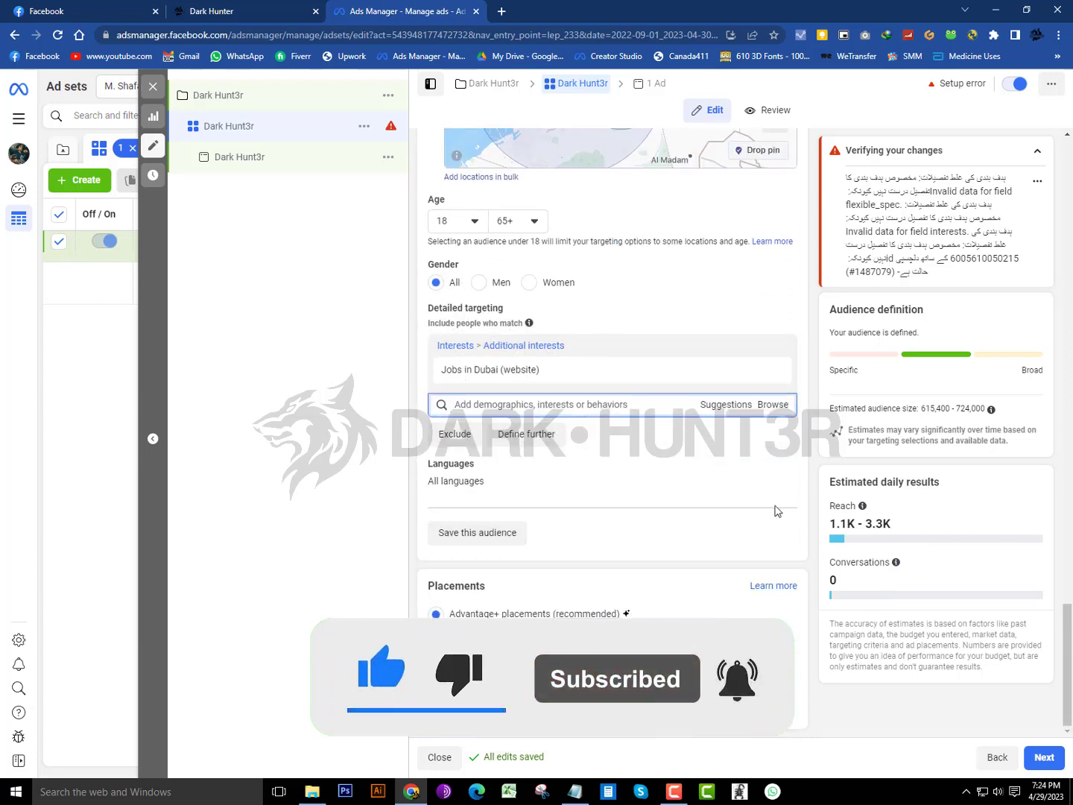
scroll(775, 512, up, 5)
Step: Continue to the ad level, view the ad's review summary and return to editing to check the ad setup options
click(1026, 755)
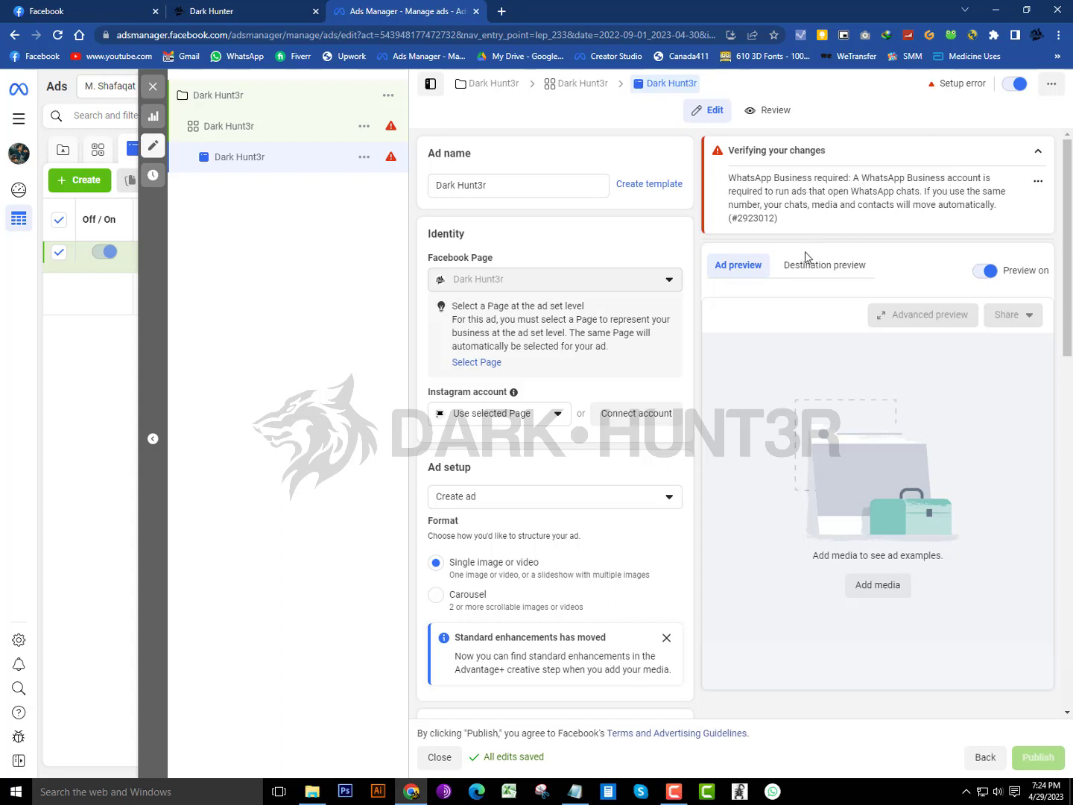
click(769, 109)
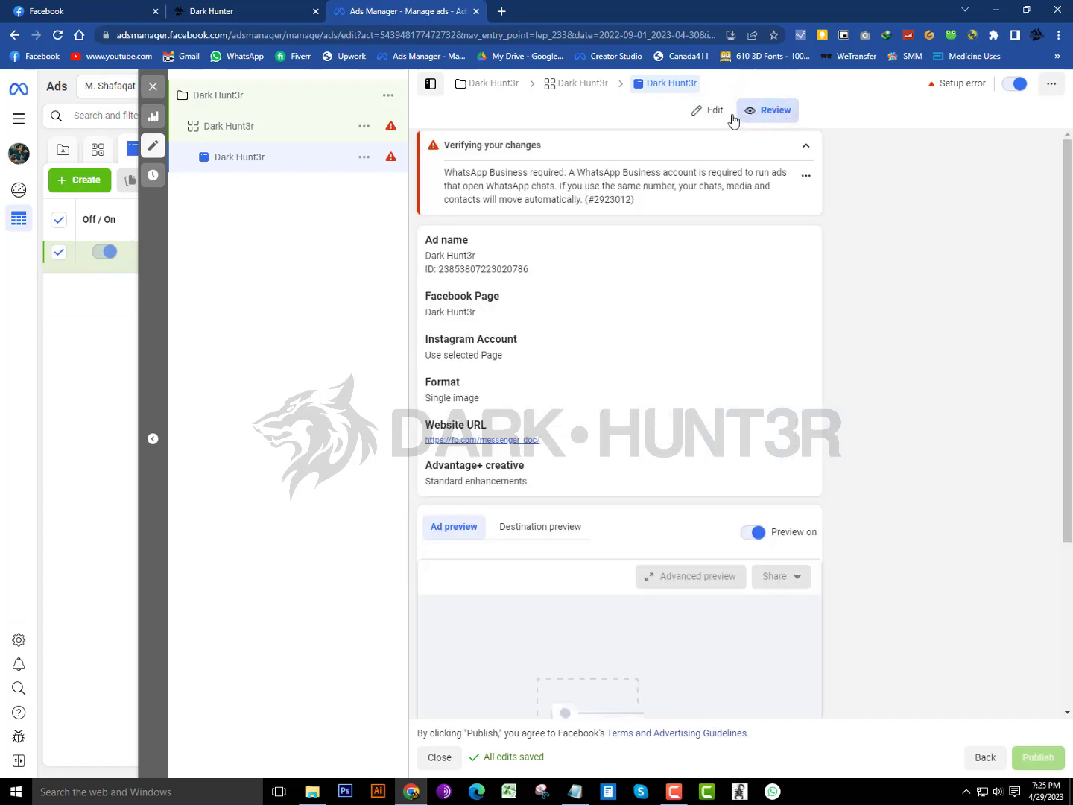
click(712, 110)
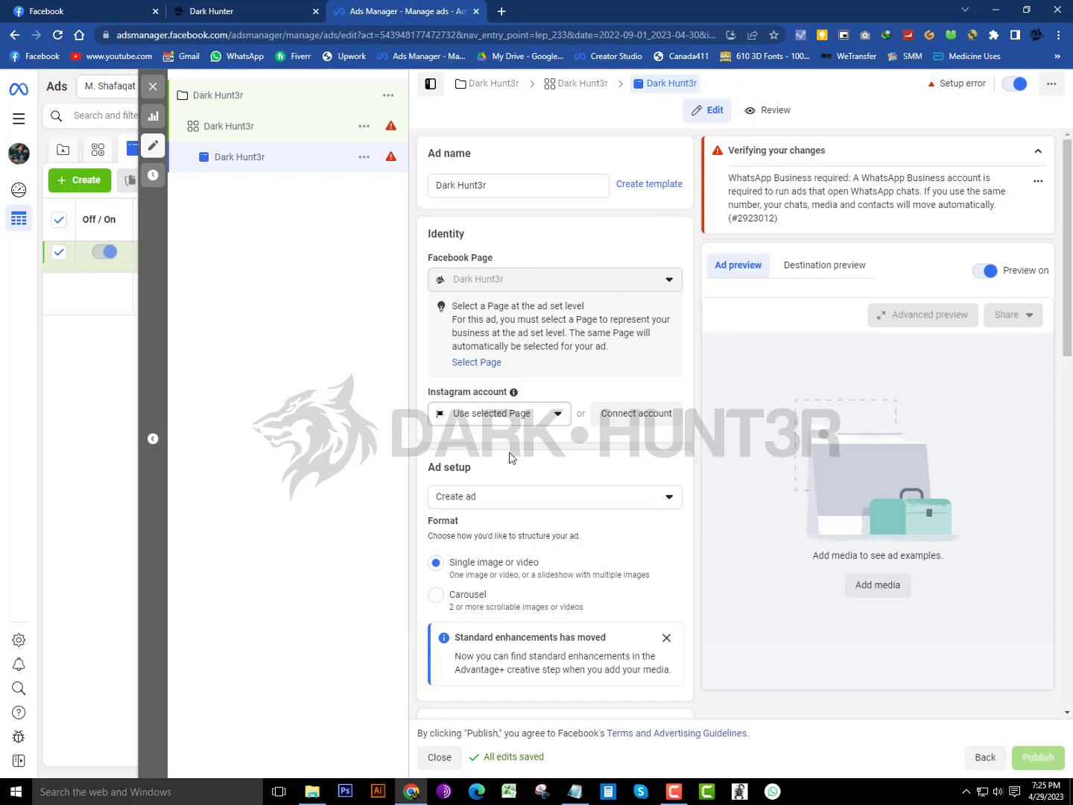
click(513, 499)
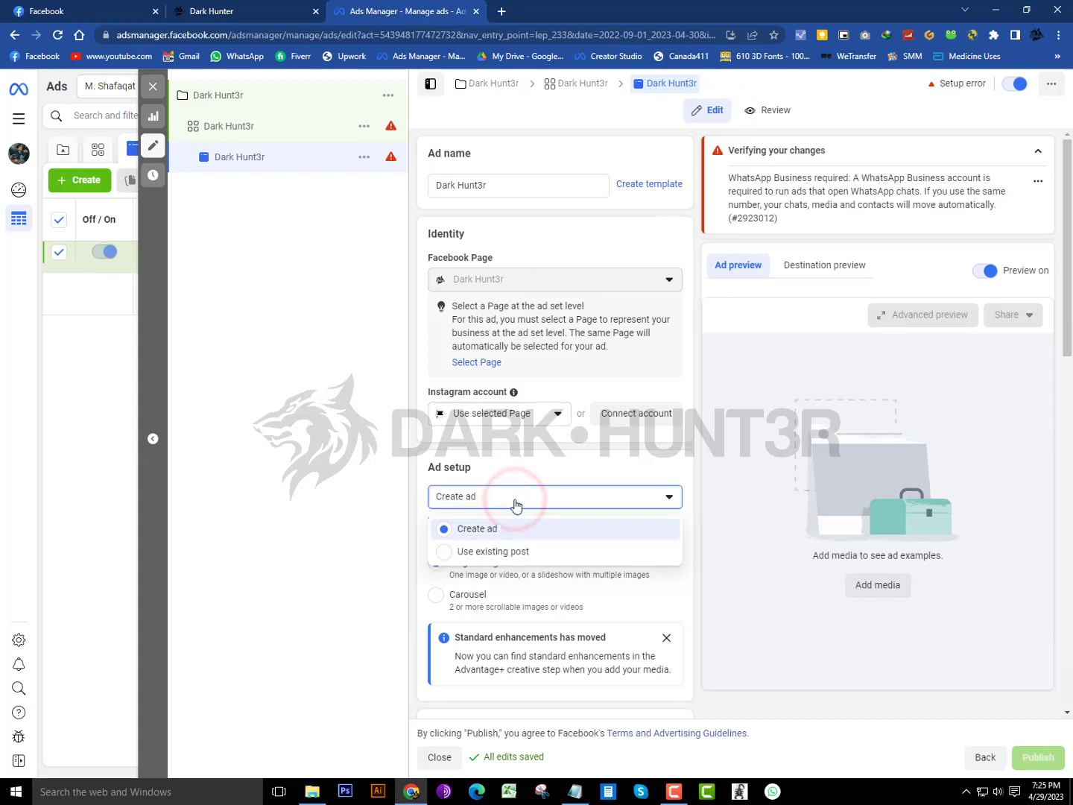
click(516, 501)
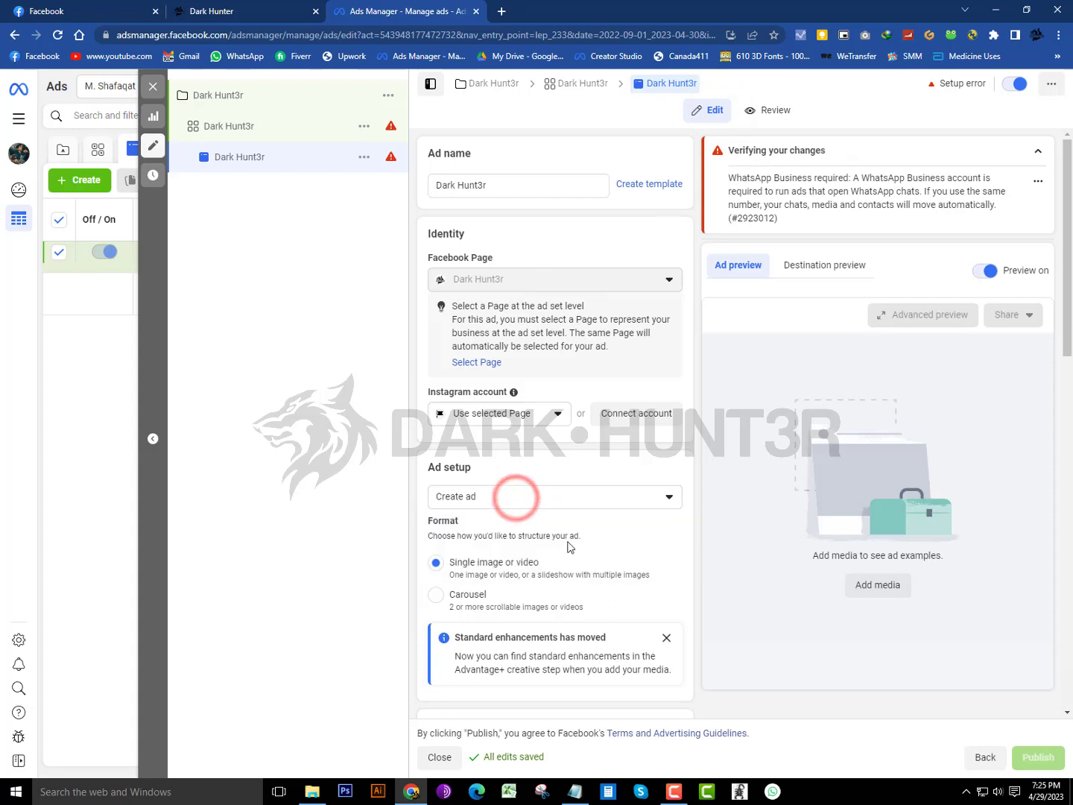
Step: Set the call to action in the ad creative to Book now
scroll(567, 551, down, 2)
scroll(565, 564, down, 2)
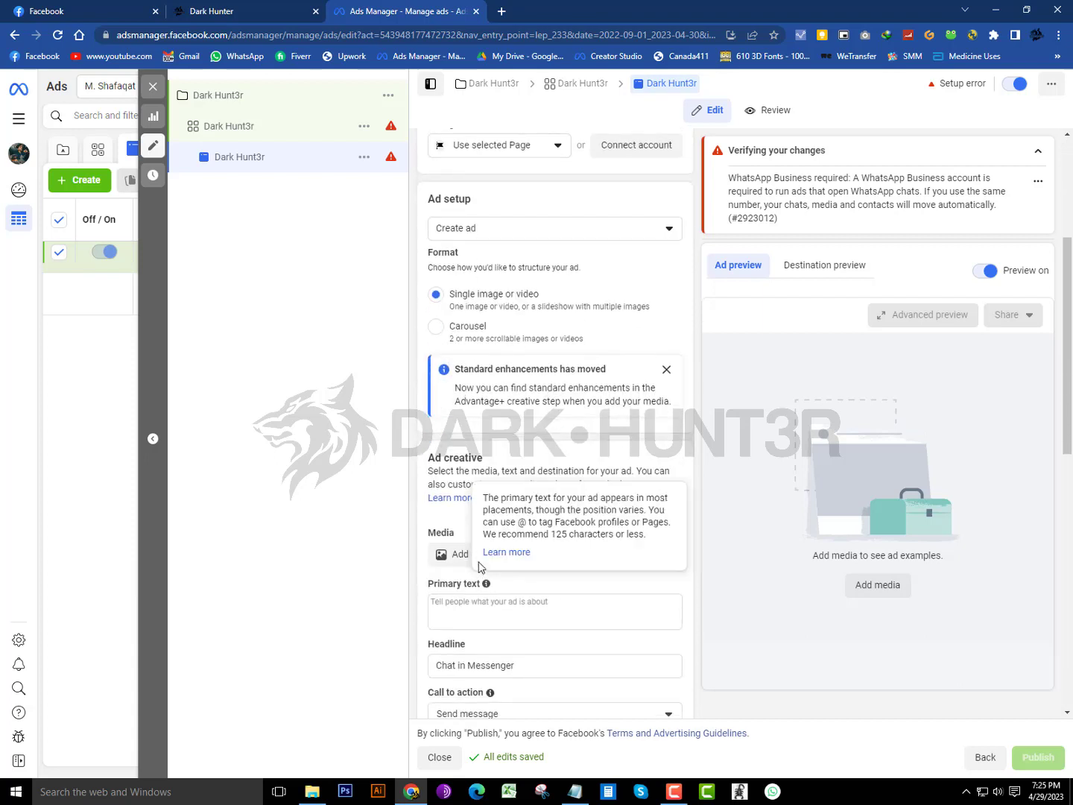
click(486, 606)
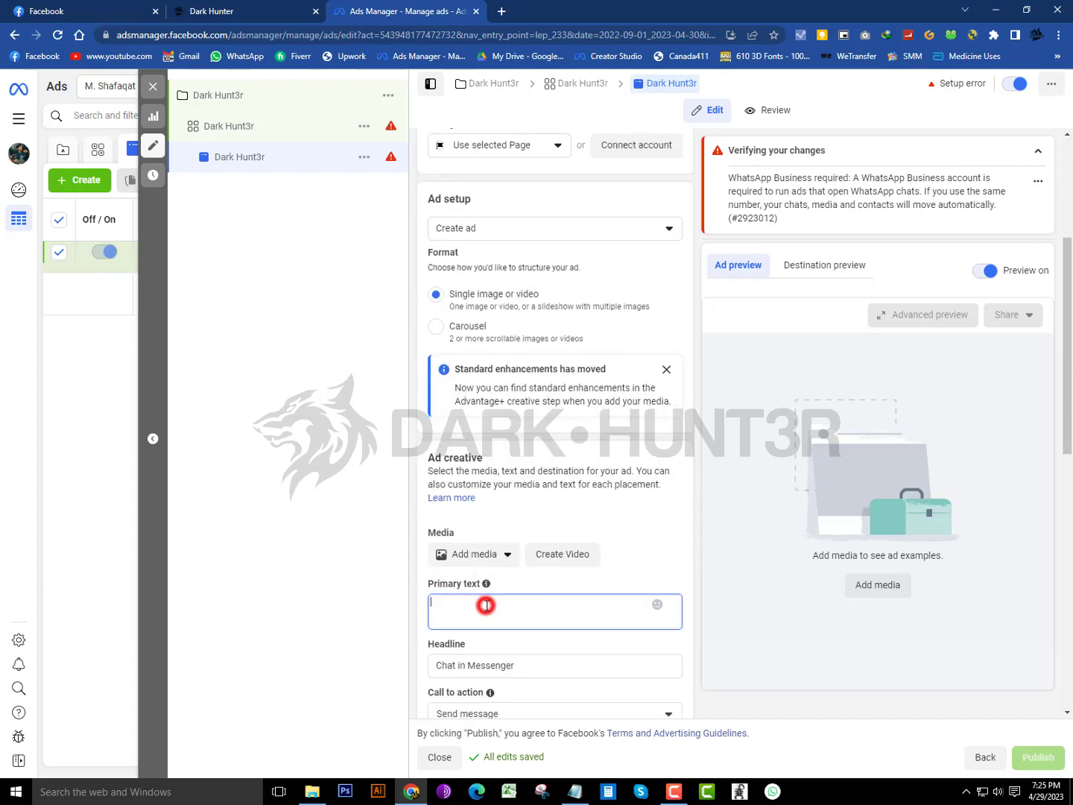
scroll(504, 656, down, 1)
click(513, 647)
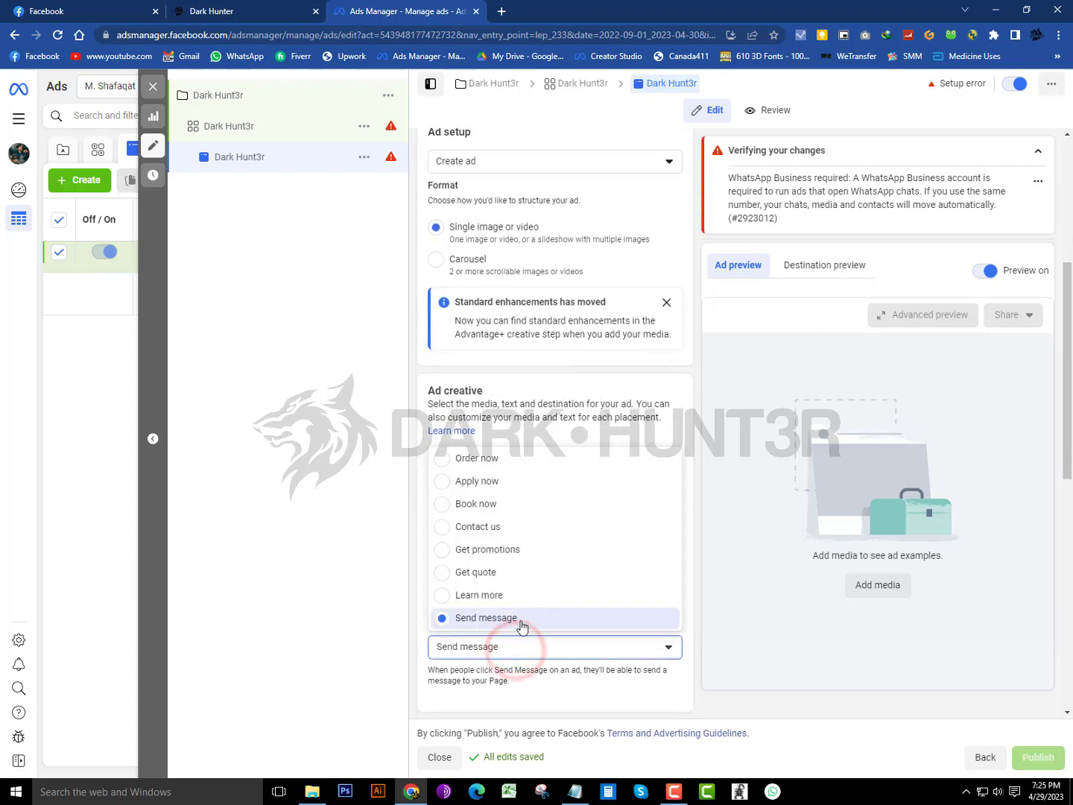
click(492, 504)
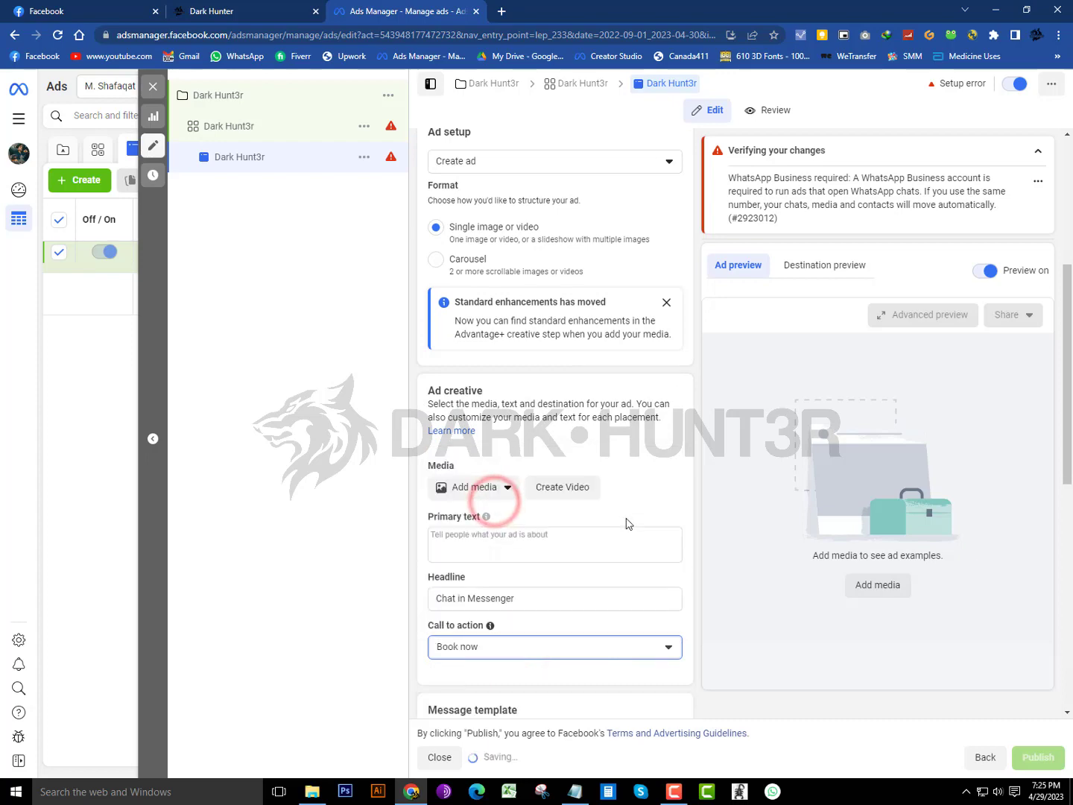
Step: Switch the ad setup to Use existing post and choose the Facebook post "Claim Groups Admin Create Pages in Bulk"
scroll(638, 532, up, 1)
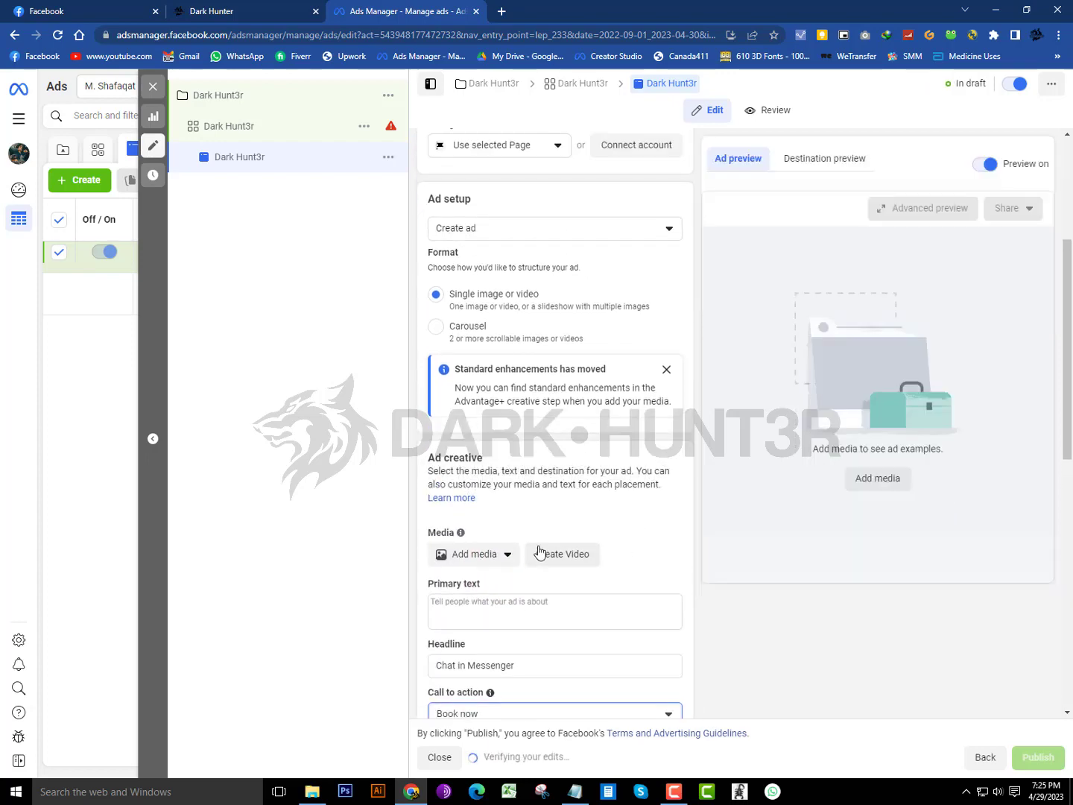
scroll(540, 552, up, 2)
click(531, 361)
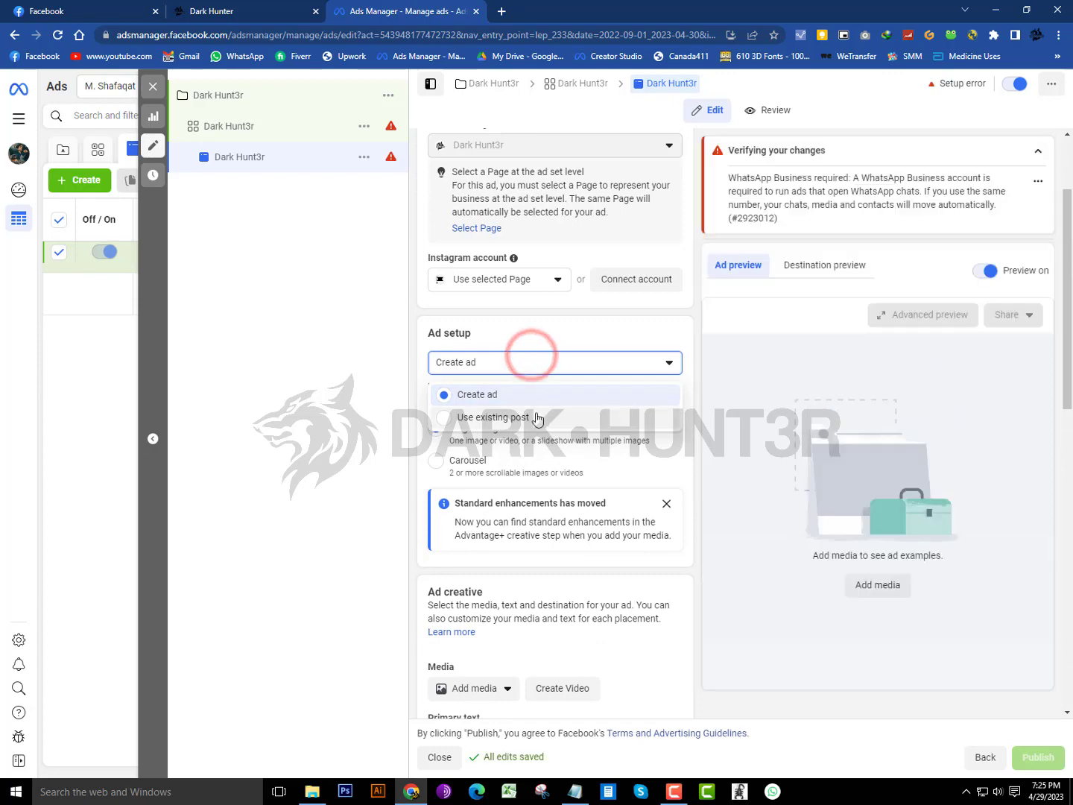
click(535, 418)
click(524, 497)
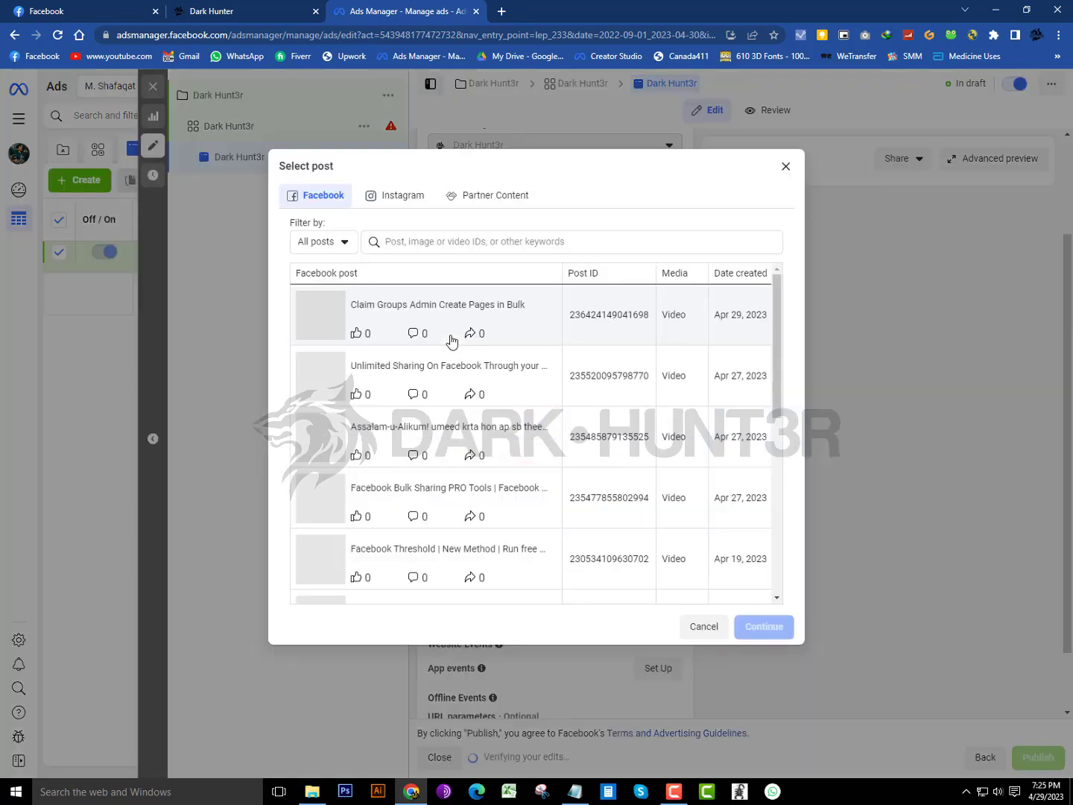
click(469, 312)
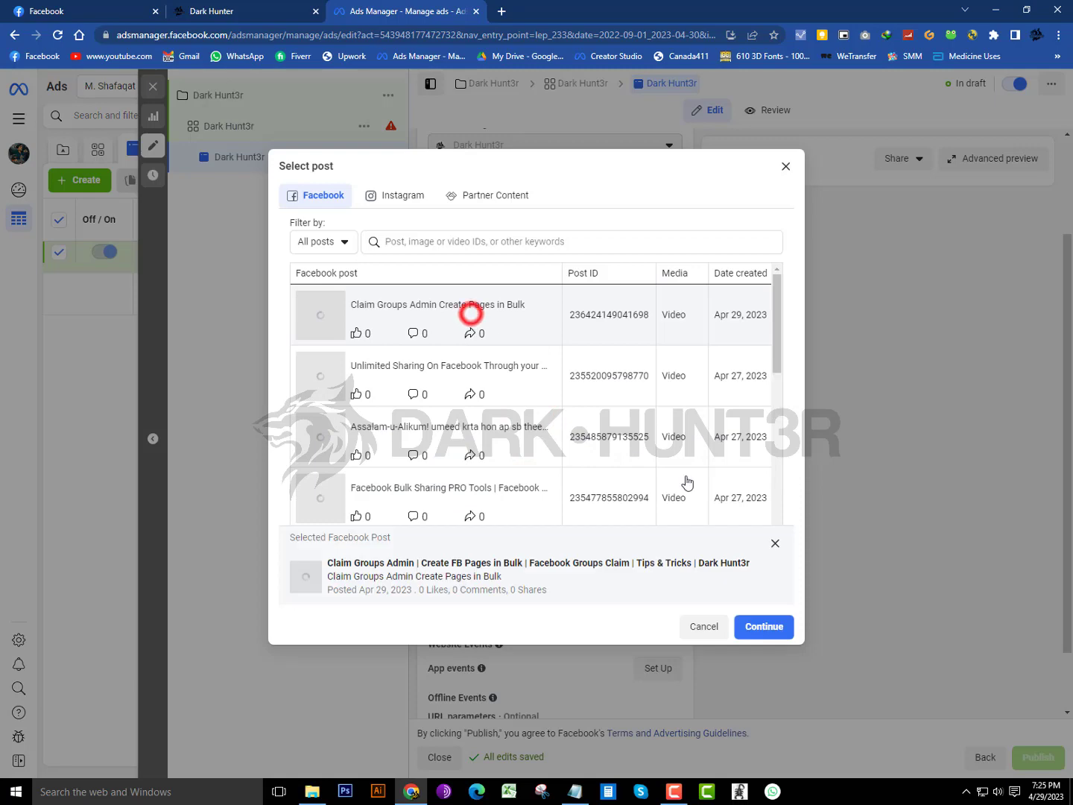
click(775, 619)
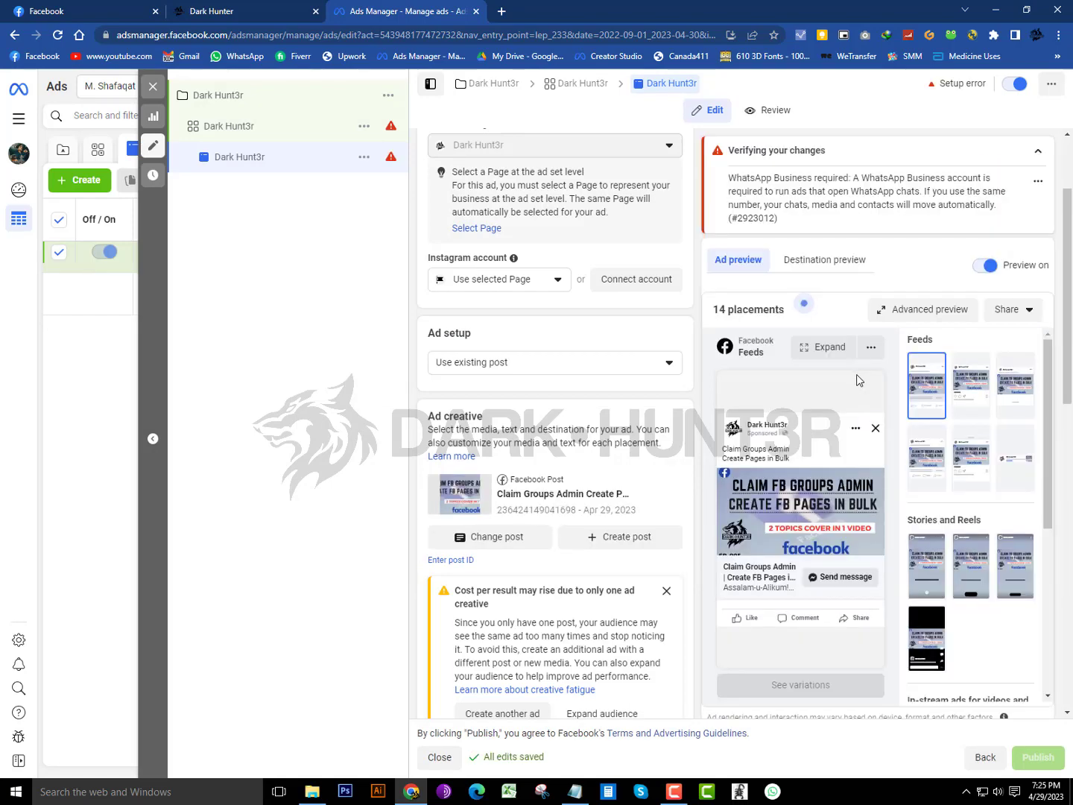
Step: Examine the ad's placement previews, call to action, message template and tracking settings, and the errors flagged on the ad set and ad
scroll(763, 483, down, 1)
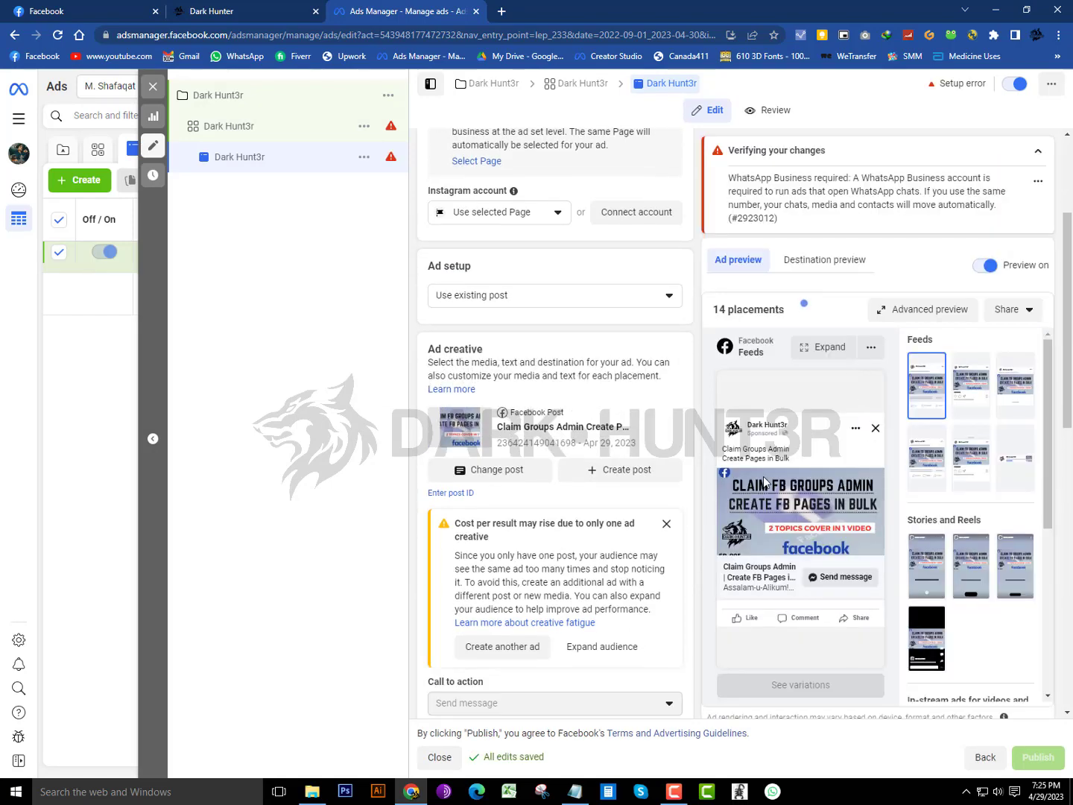
click(959, 316)
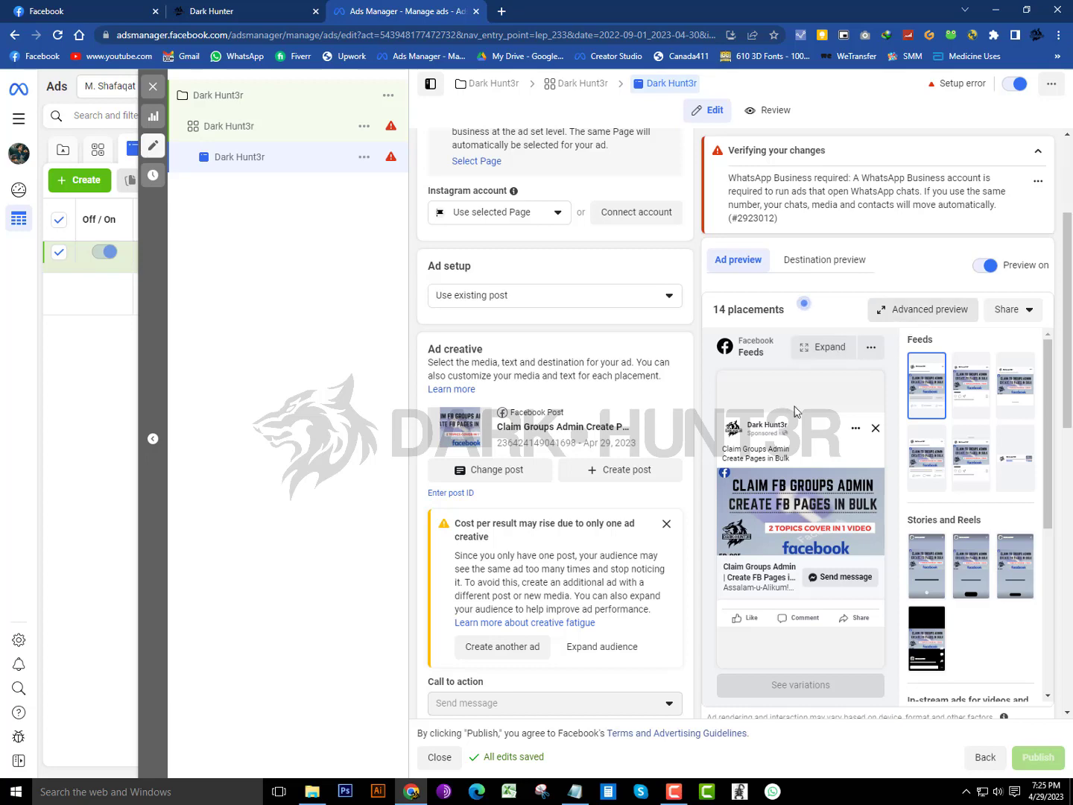
scroll(796, 410, down, 5)
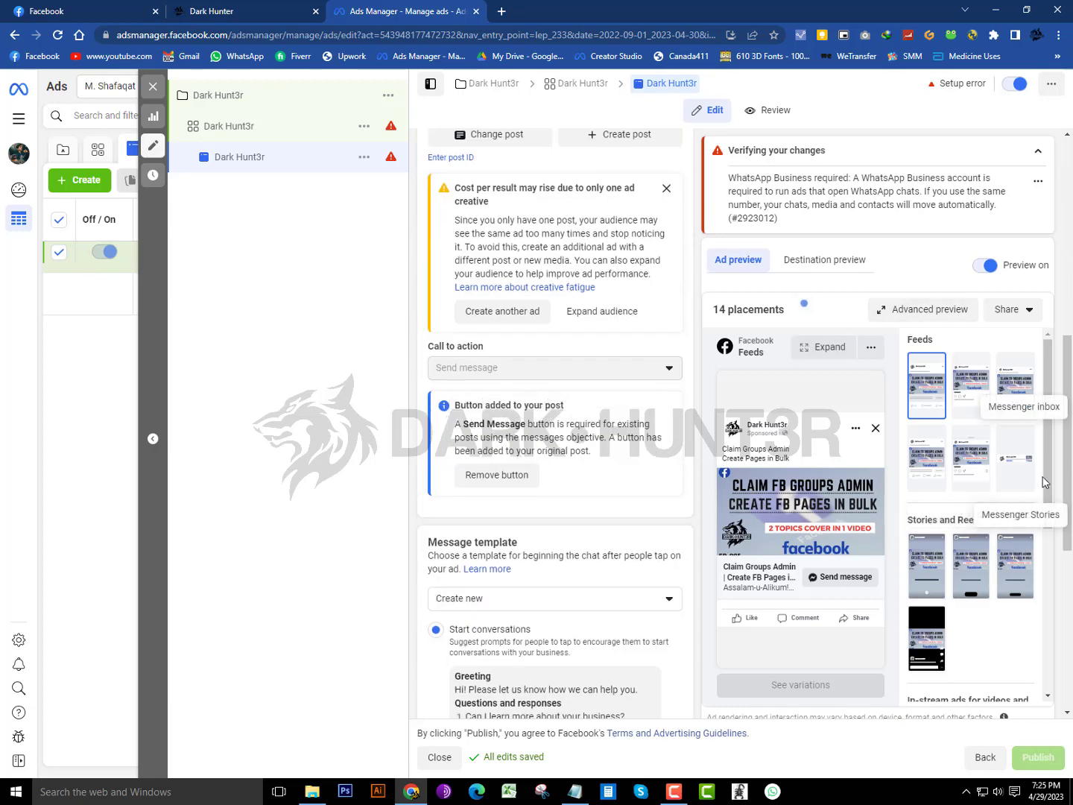
drag(1046, 469, 1046, 659)
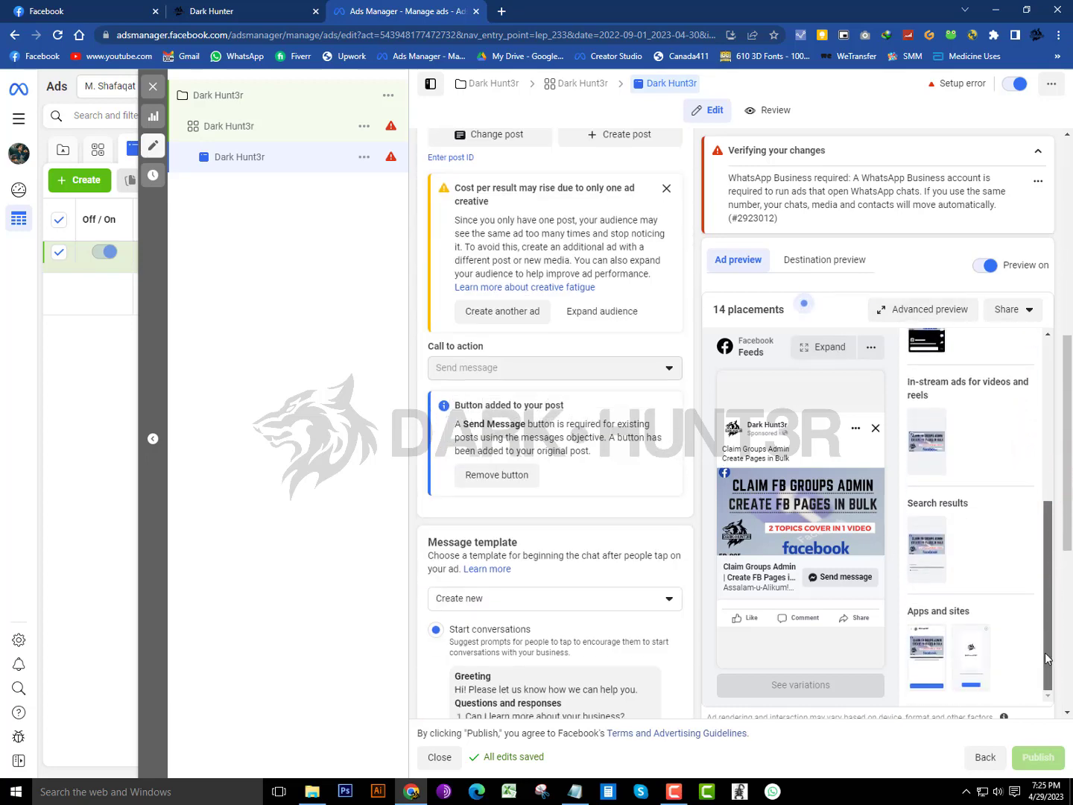
scroll(686, 550, down, 1)
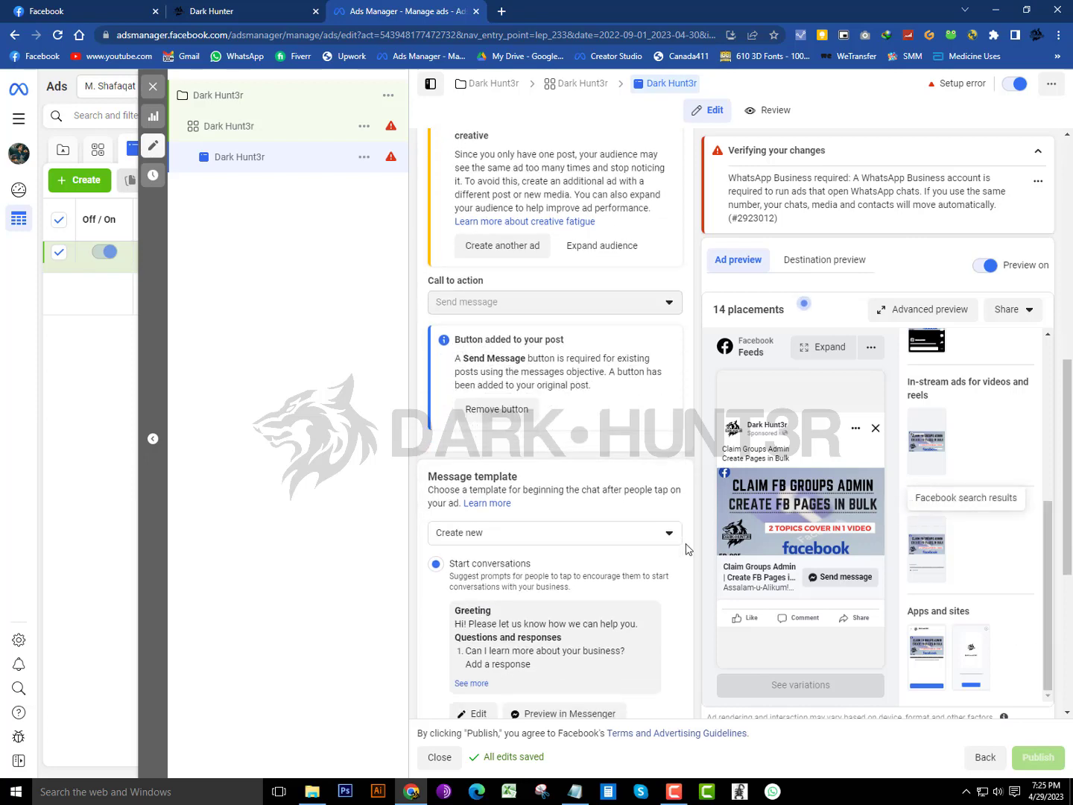
scroll(686, 549, down, 1)
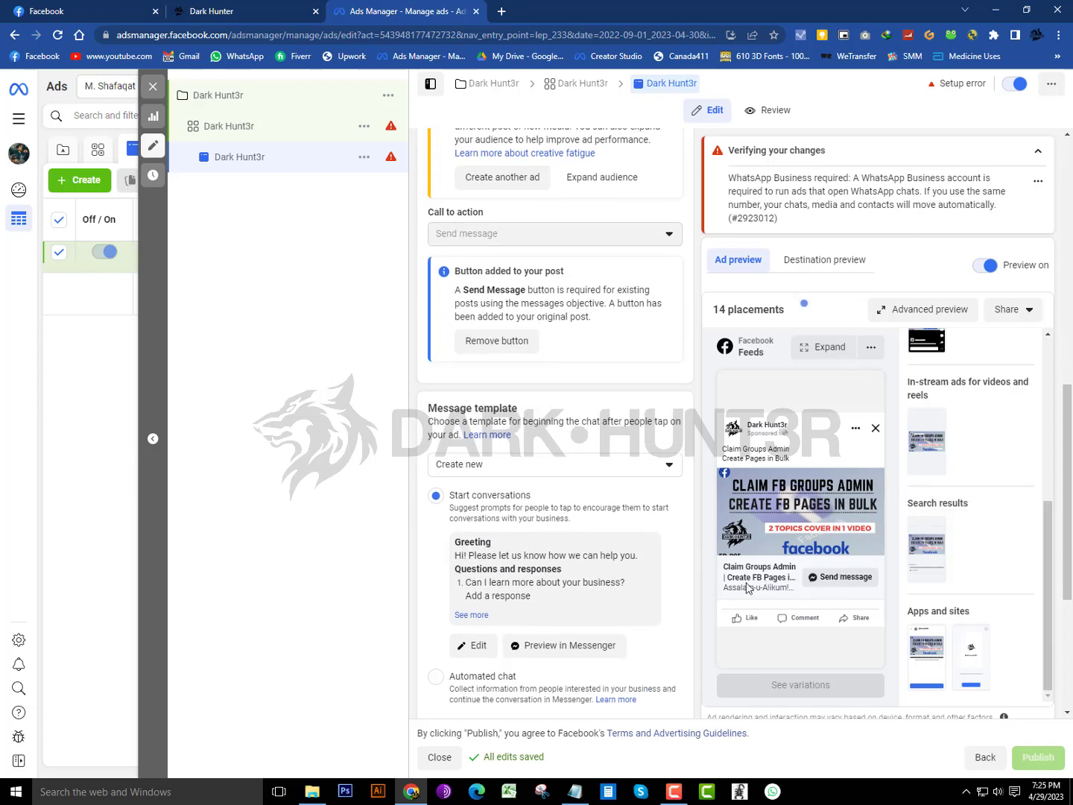
scroll(533, 513, down, 4)
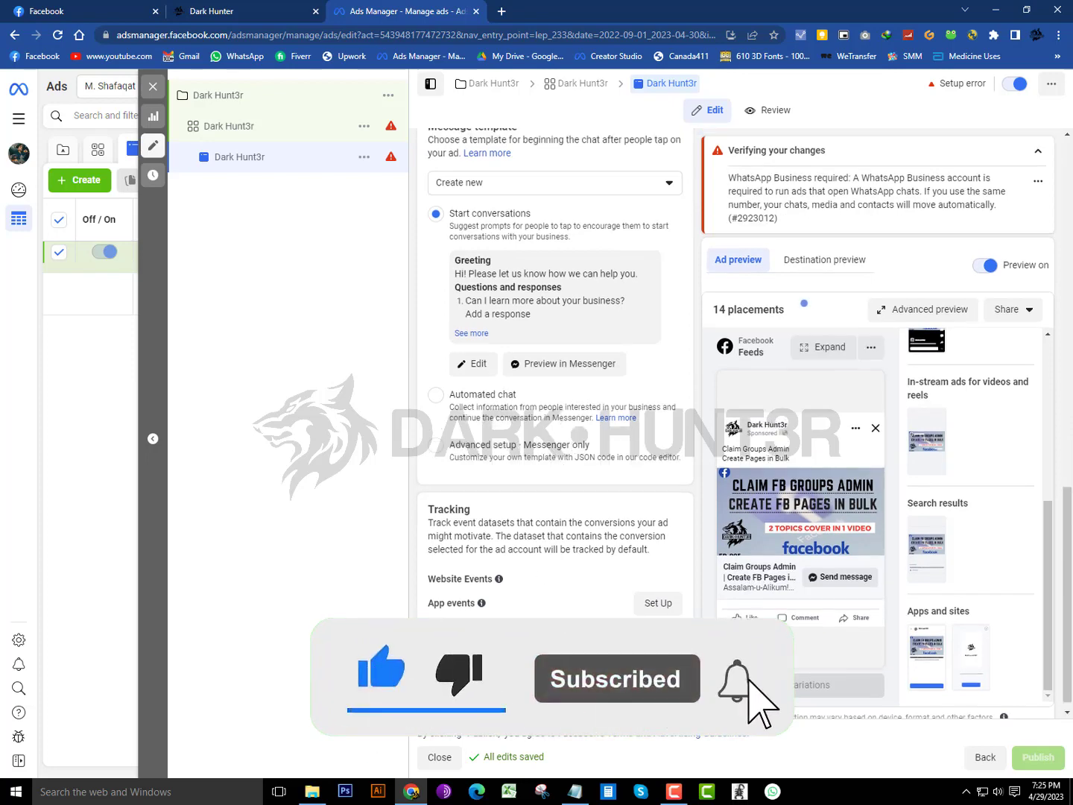
scroll(826, 611, up, 5)
scroll(587, 220, up, 5)
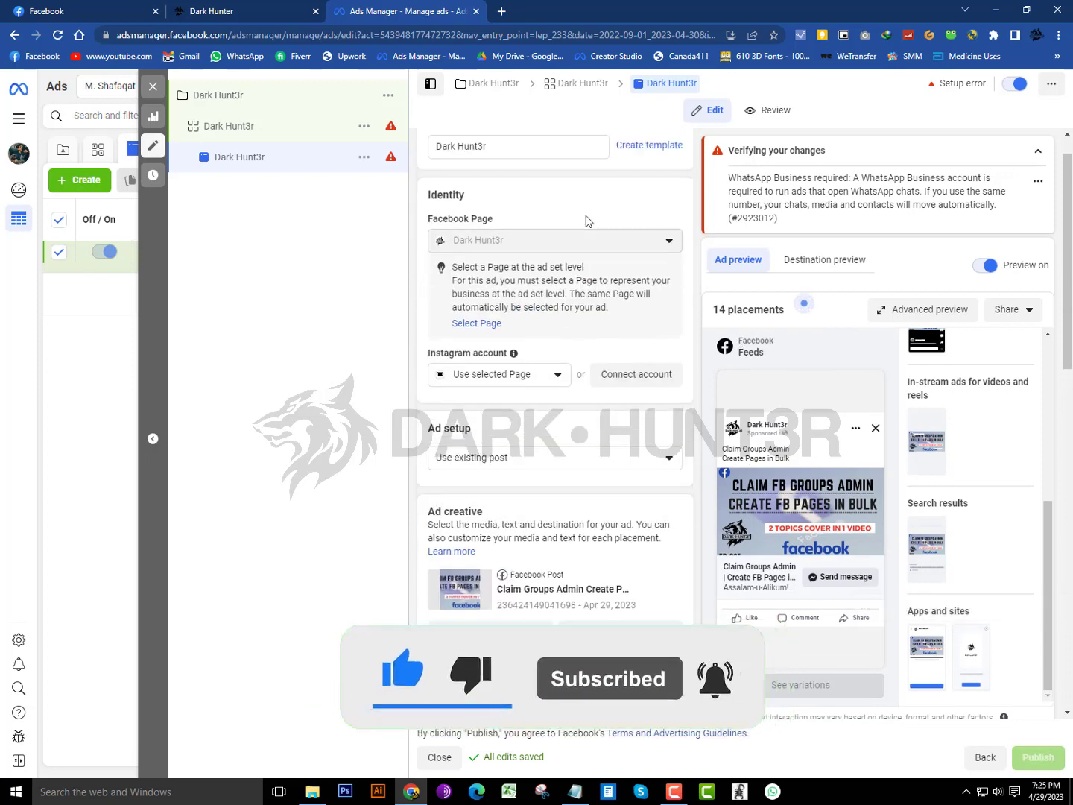
mouse_move(391, 130)
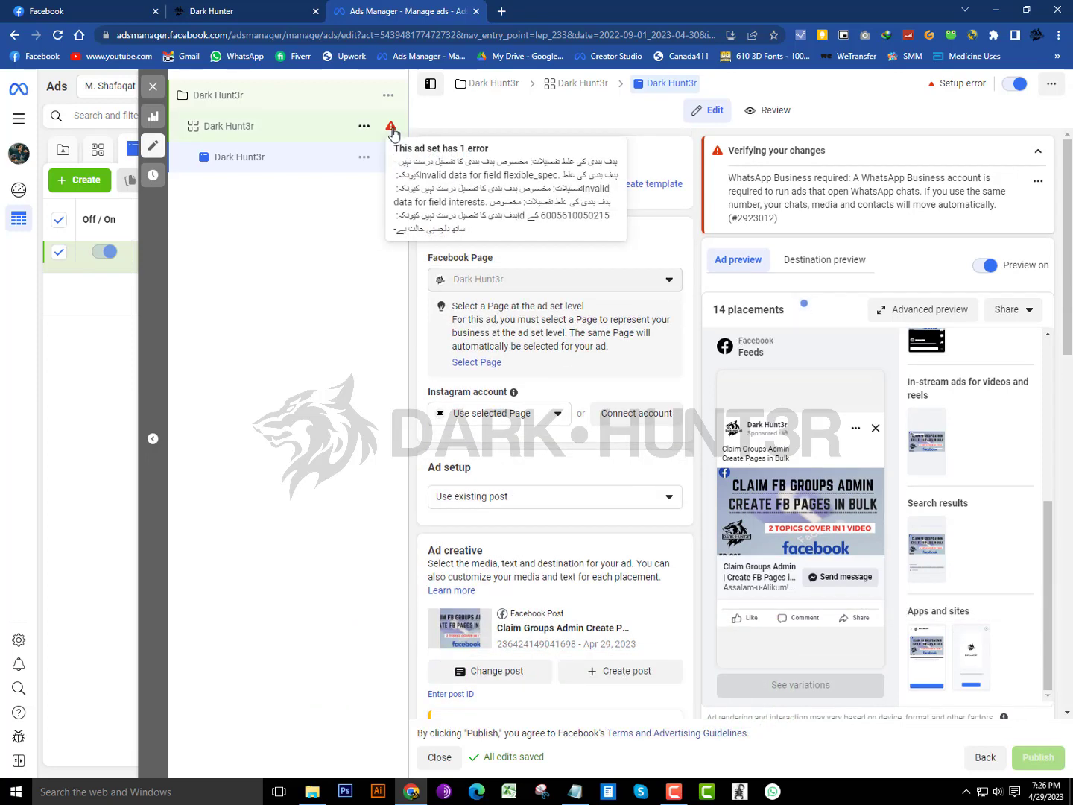
mouse_move(391, 158)
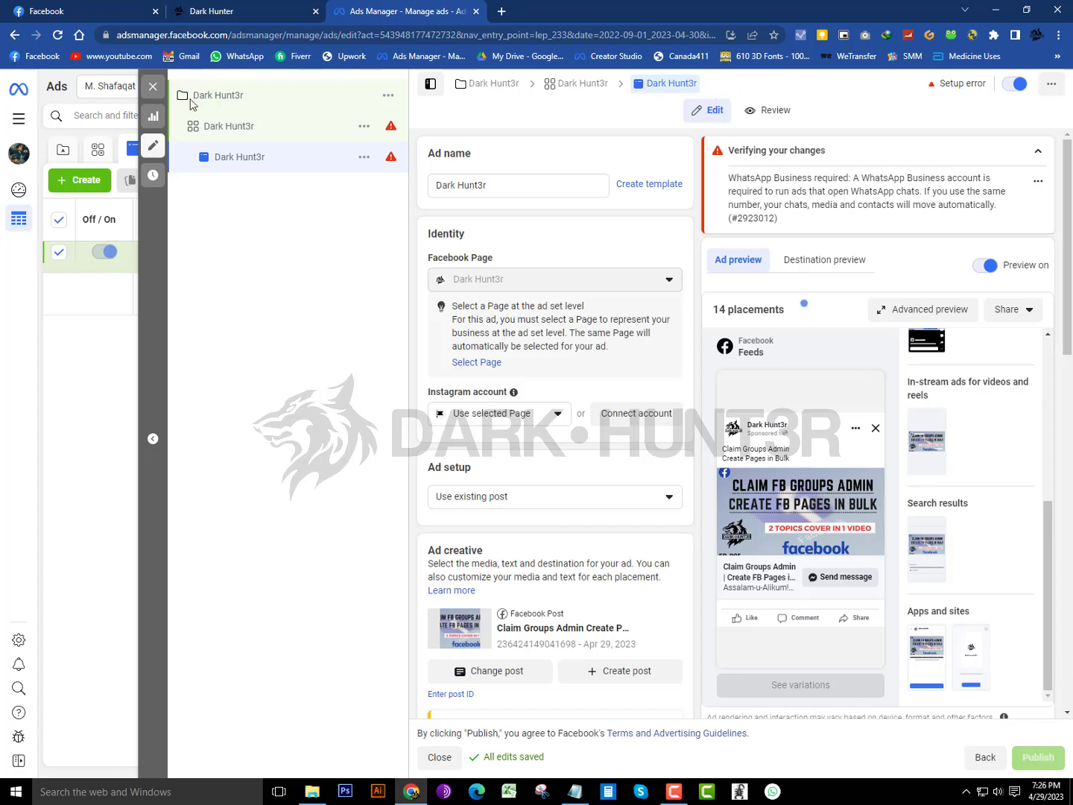
Step: Close the ad editor, reload Ads Manager and return to the full campaigns list
click(157, 86)
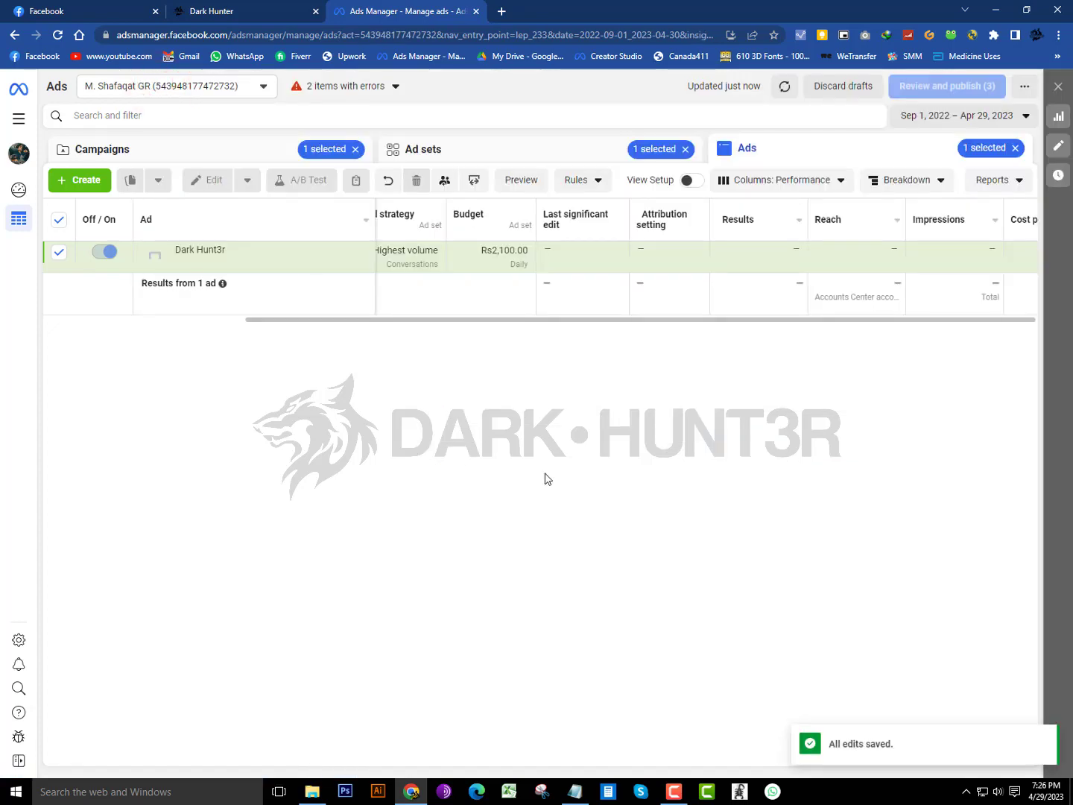
click(580, 527)
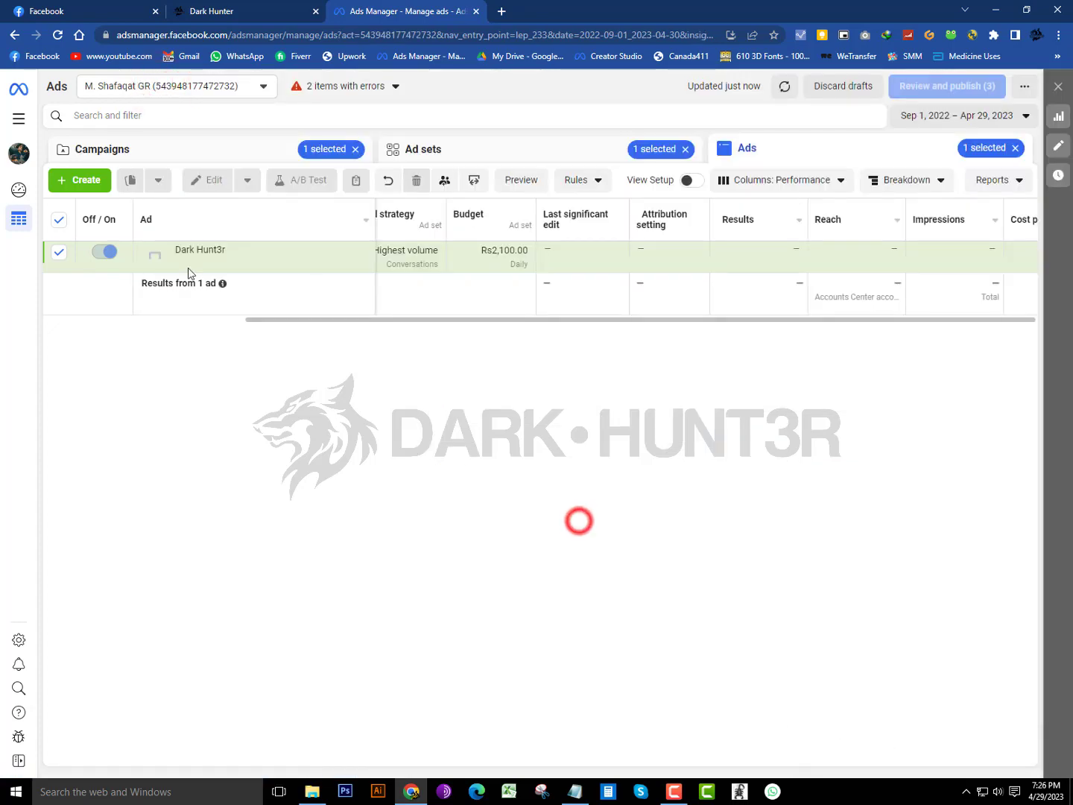
click(61, 222)
click(57, 35)
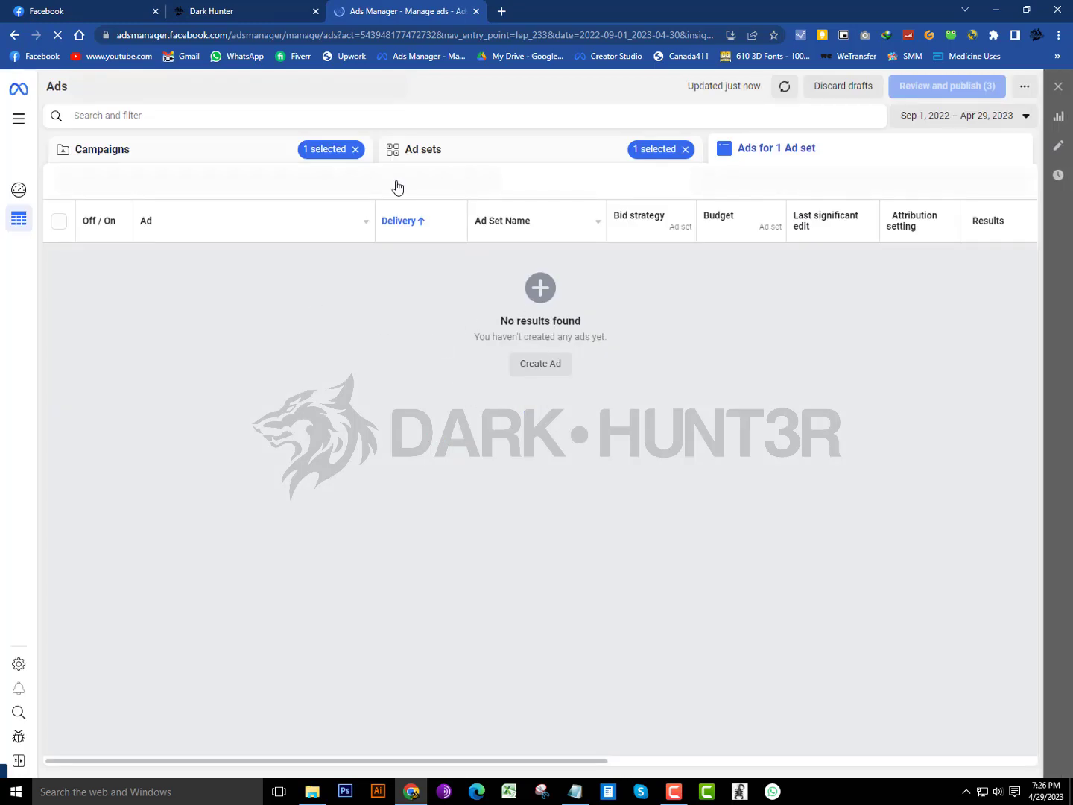
click(361, 154)
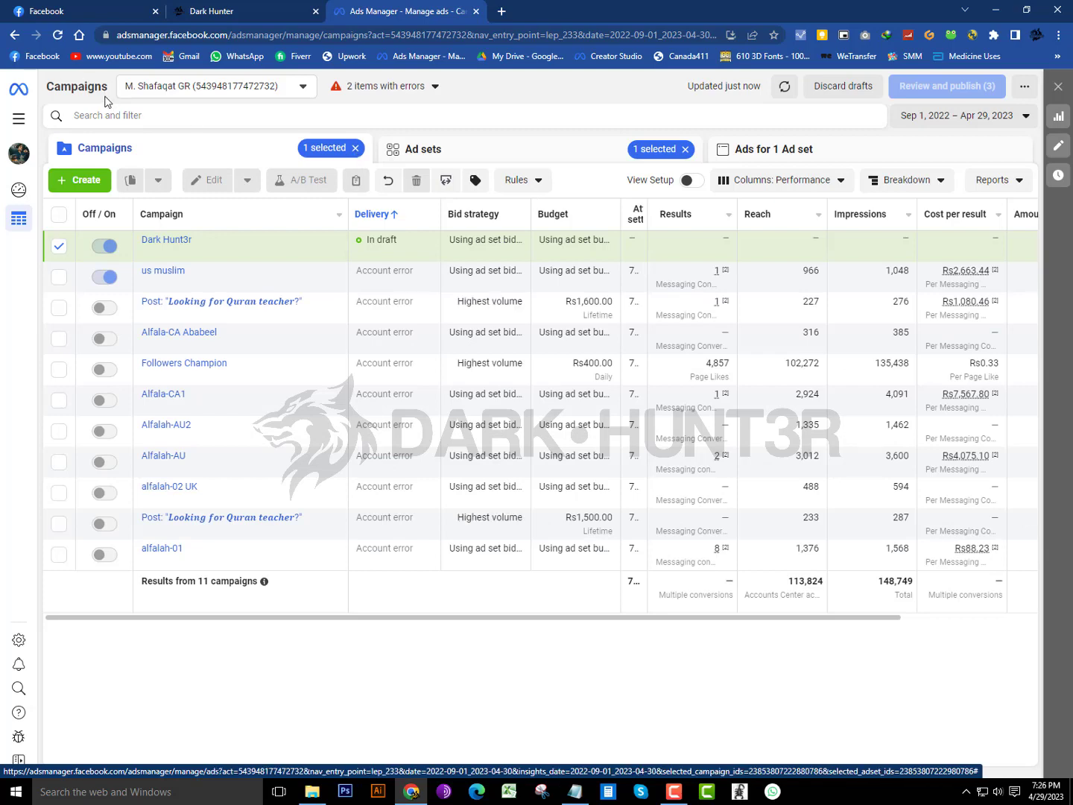
Step: Switch to Notepad and place the text cursor below the divider line under the Facebook Ads outline
click(574, 792)
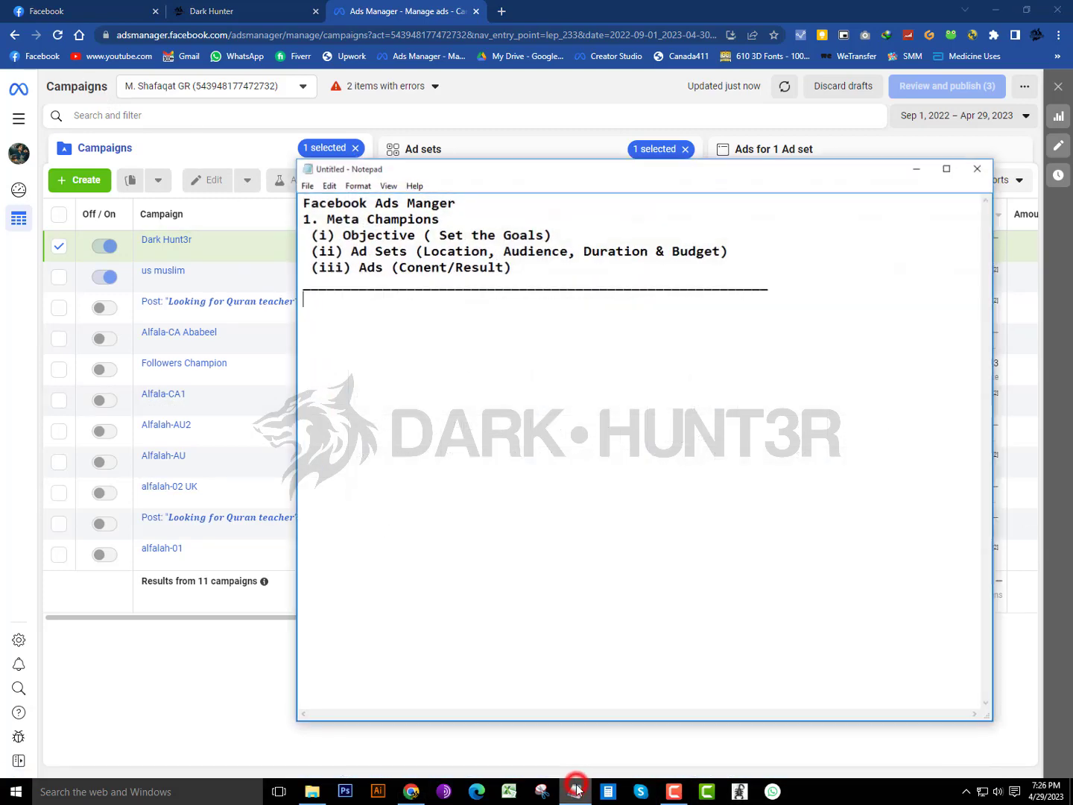
click(614, 460)
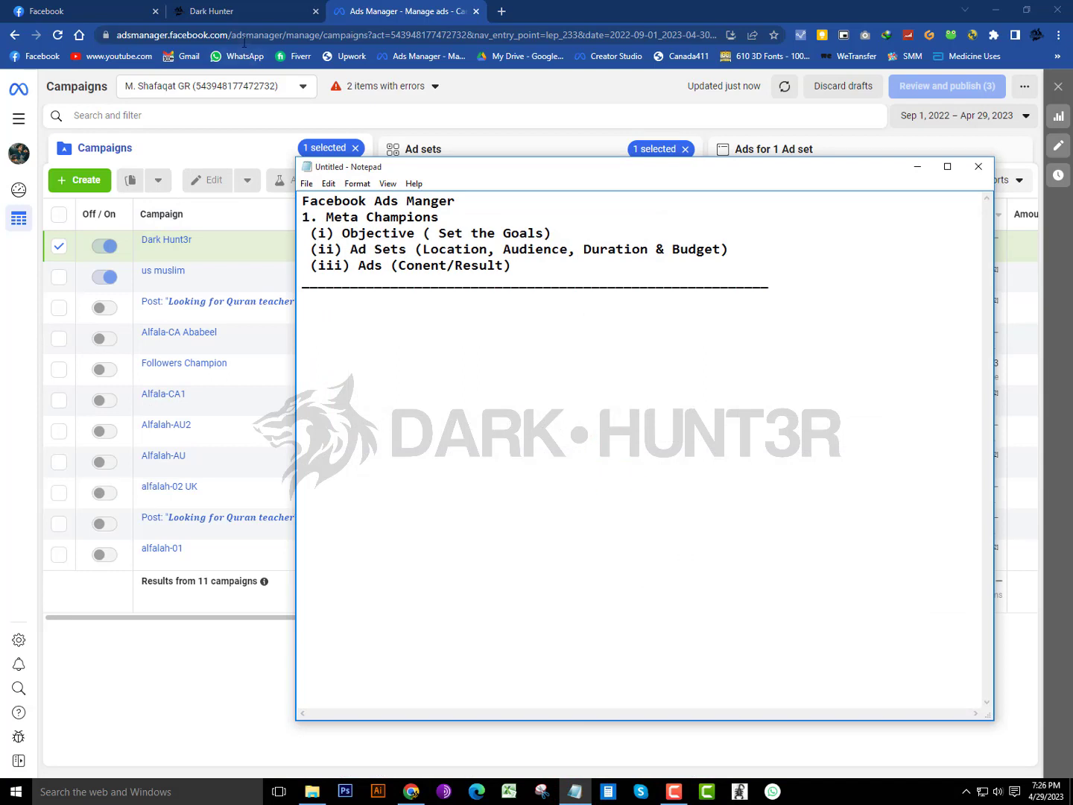
click(374, 321)
click(375, 321)
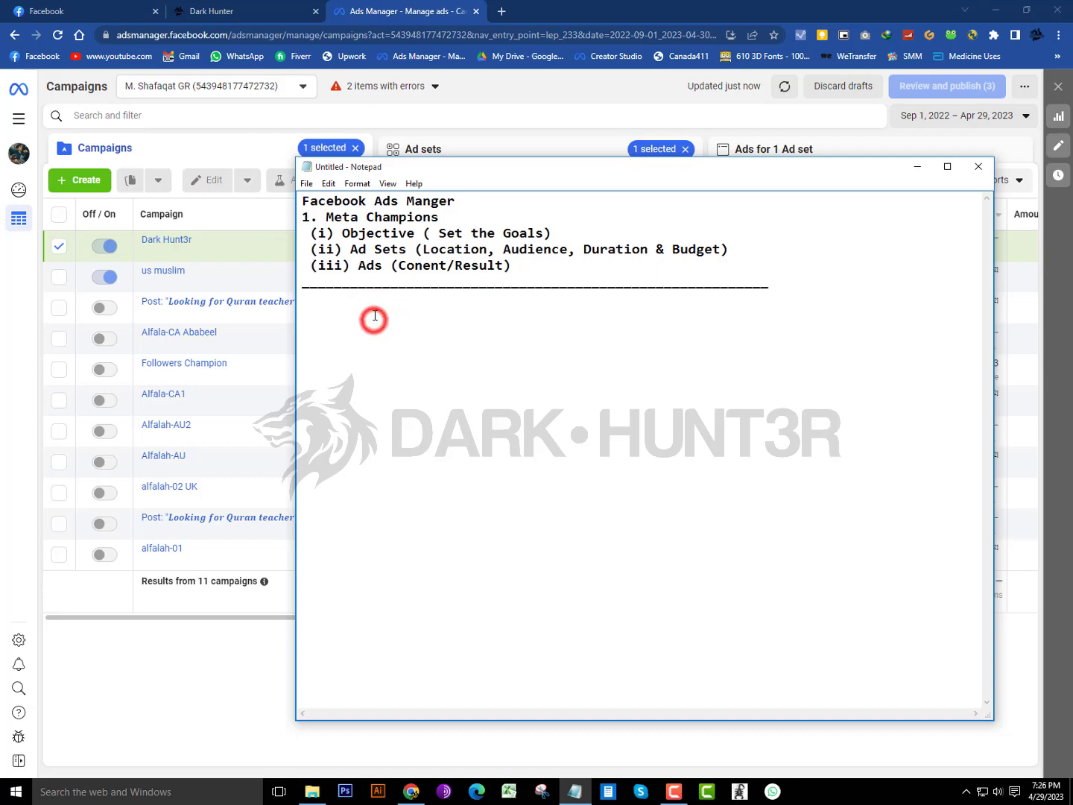